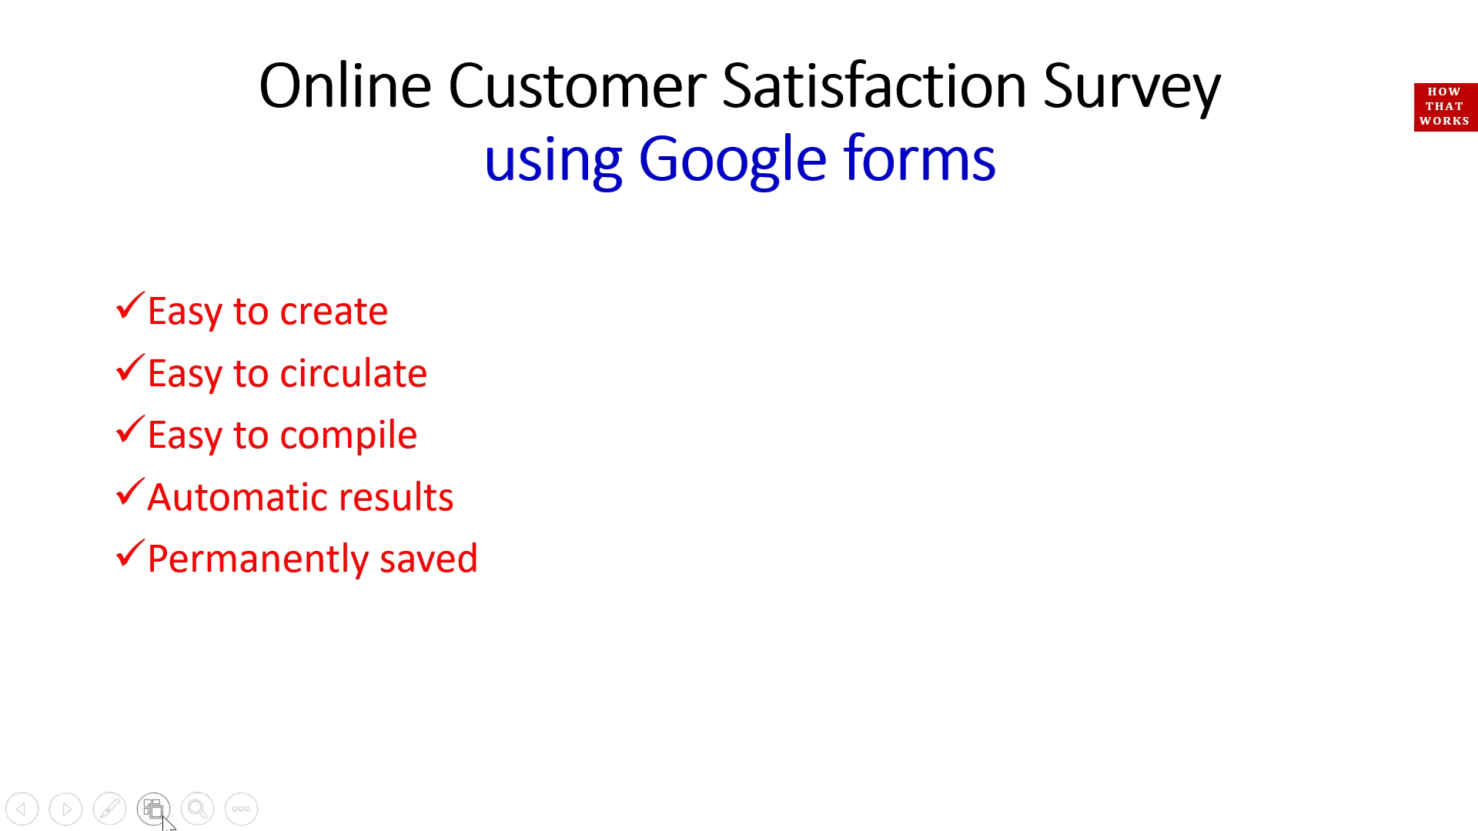
Switch to Chrome and search the web for "google forms".
{"action": "key", "text": "super+d"}
{"action": "left_click", "coordinate": [645, 812]}
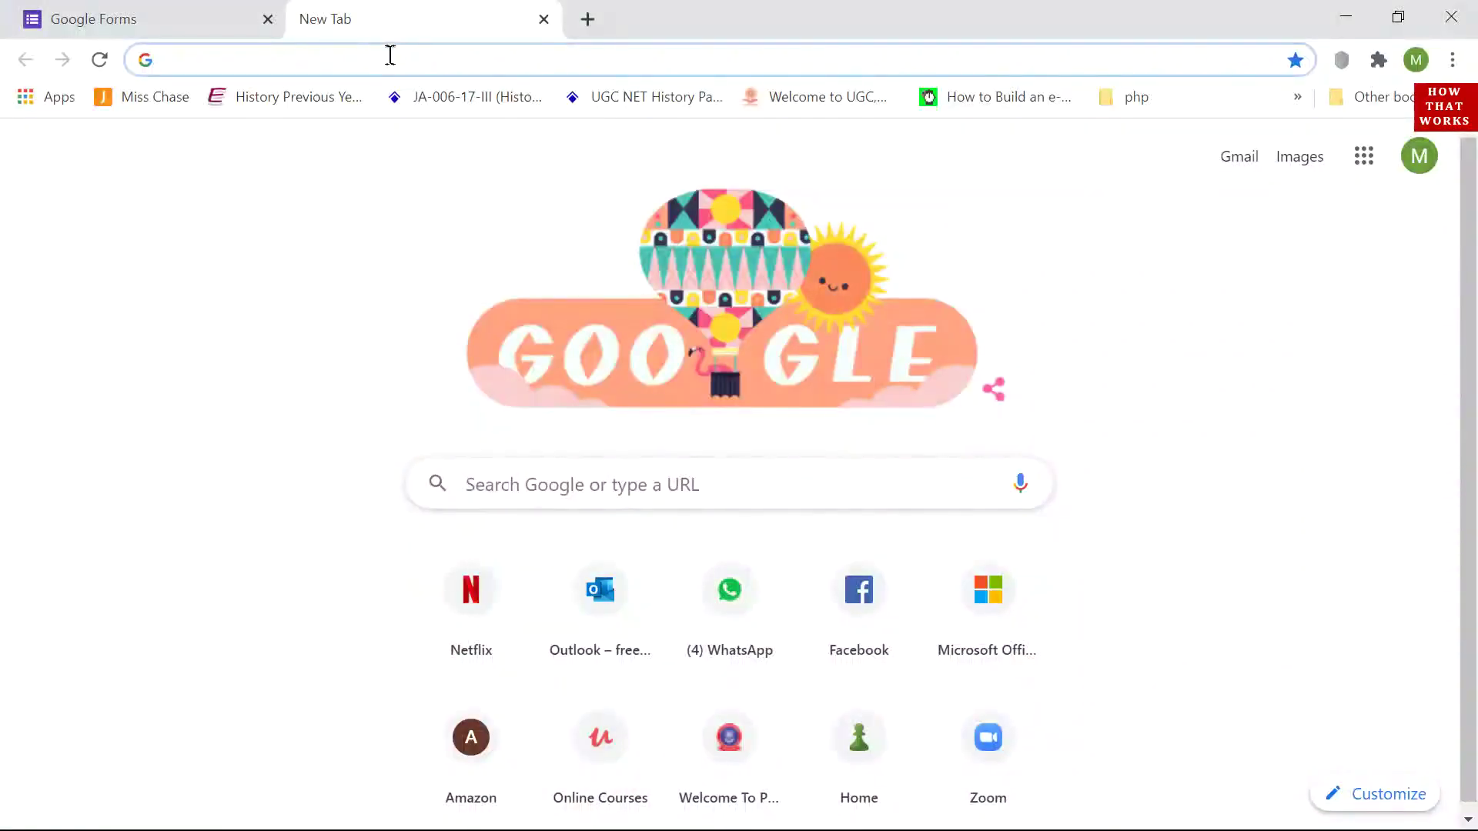
{"action": "left_click", "coordinate": [391, 61]}
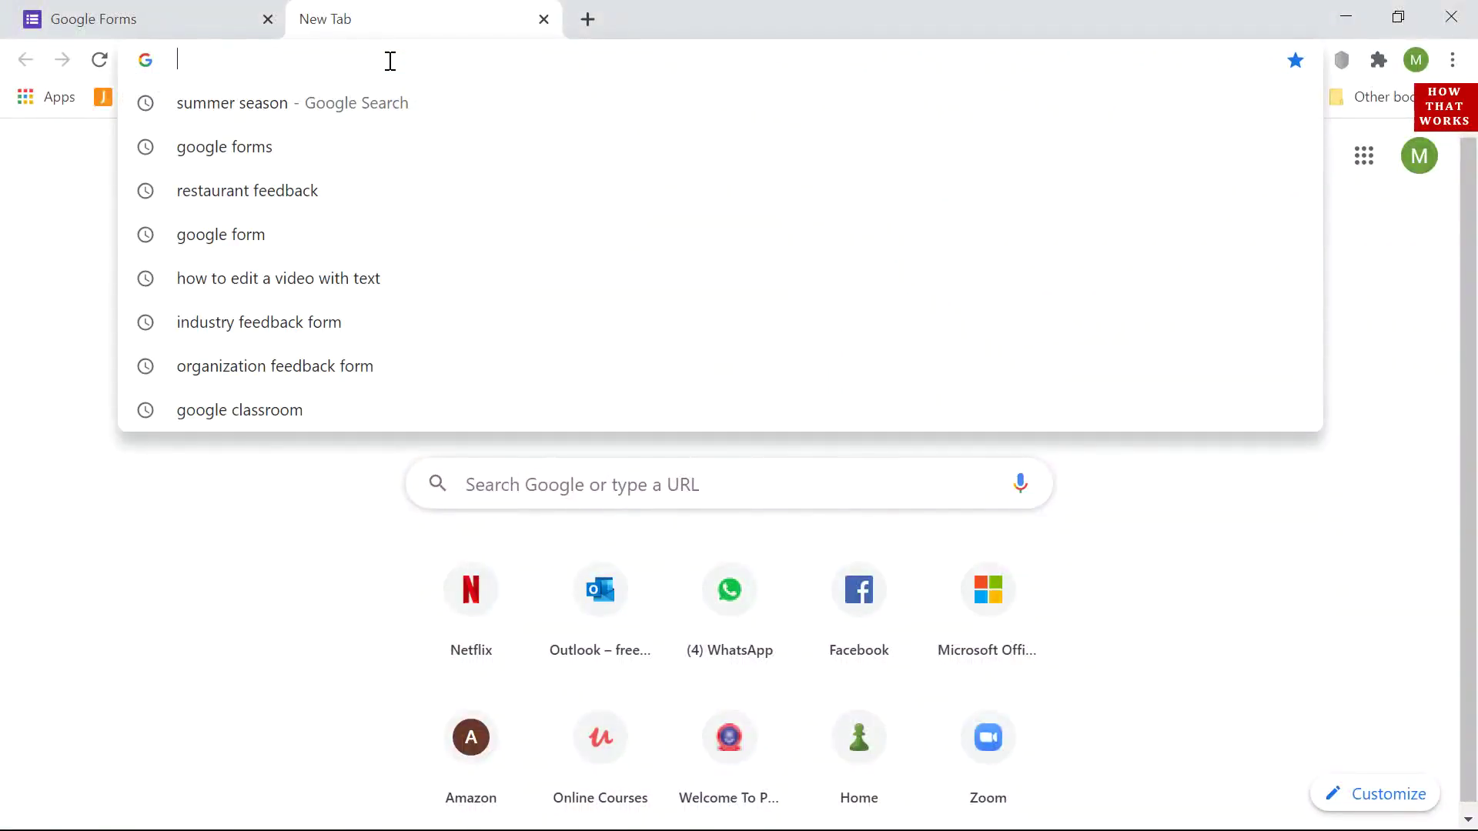
{"action": "type", "text": "google forms"}
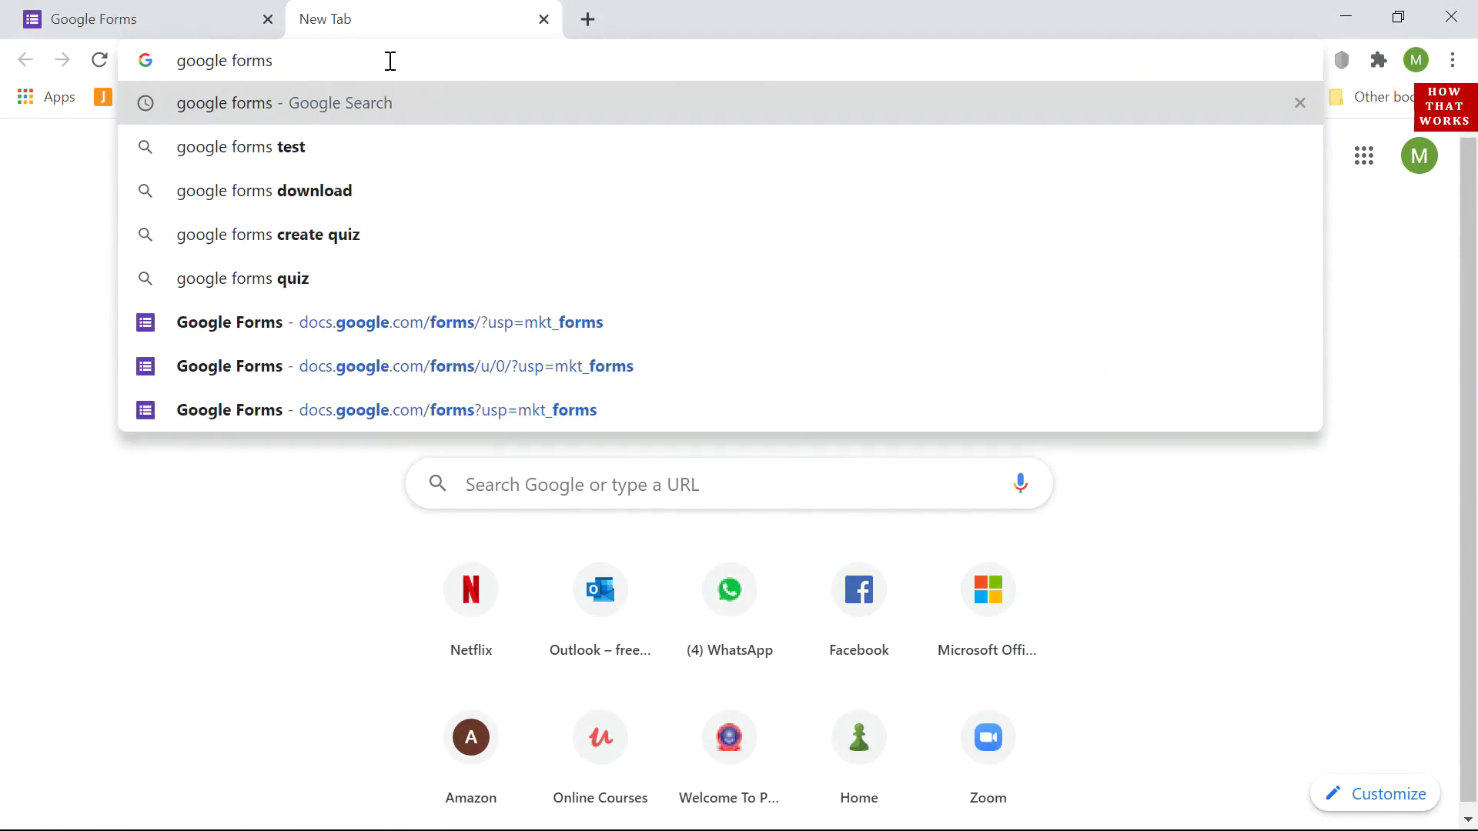
{"action": "key", "text": "Return"}
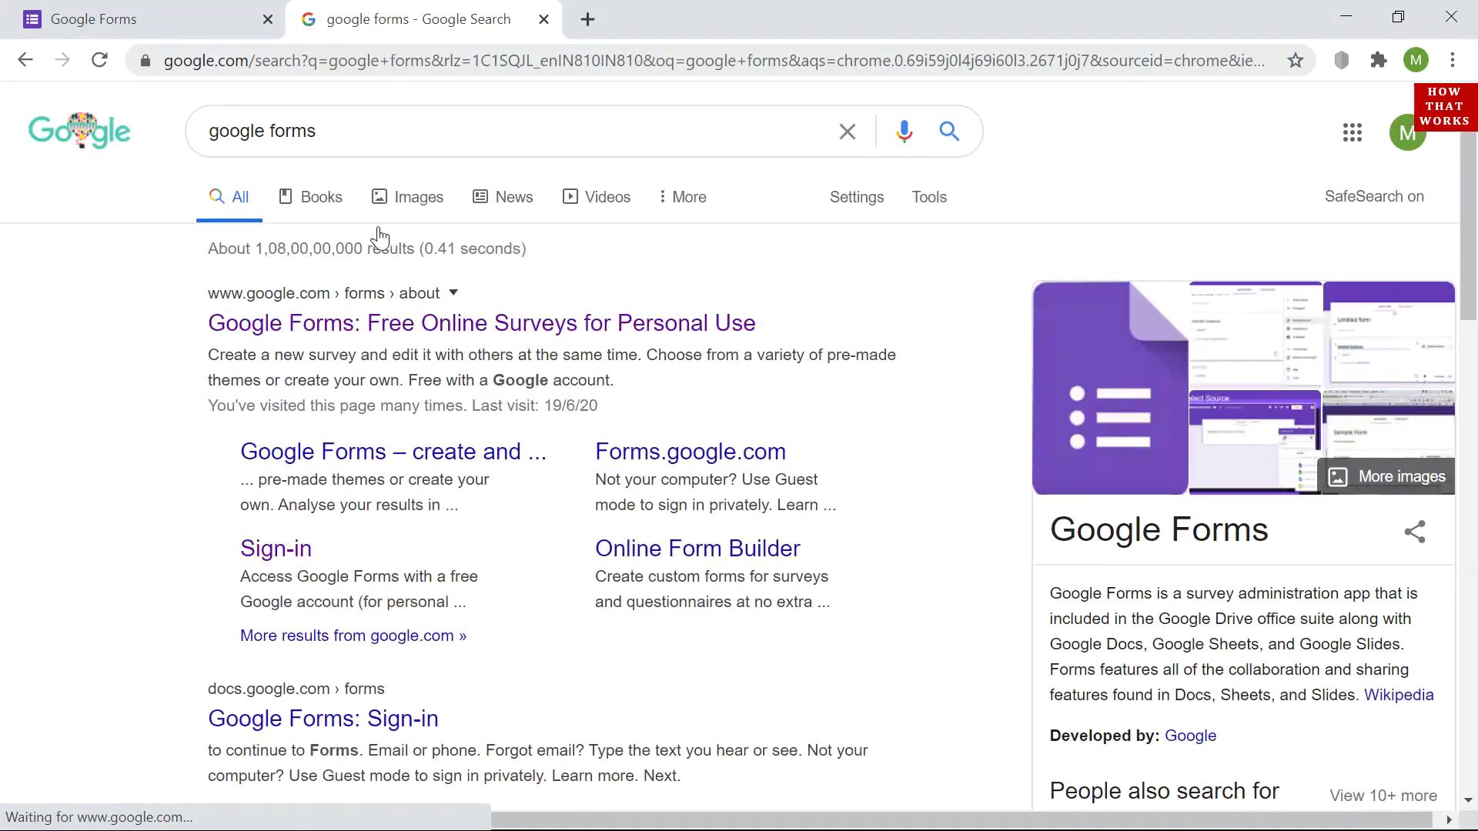
Open Google Forms for personal use from the search results and start a blank form.
{"action": "left_click", "coordinate": [473, 335]}
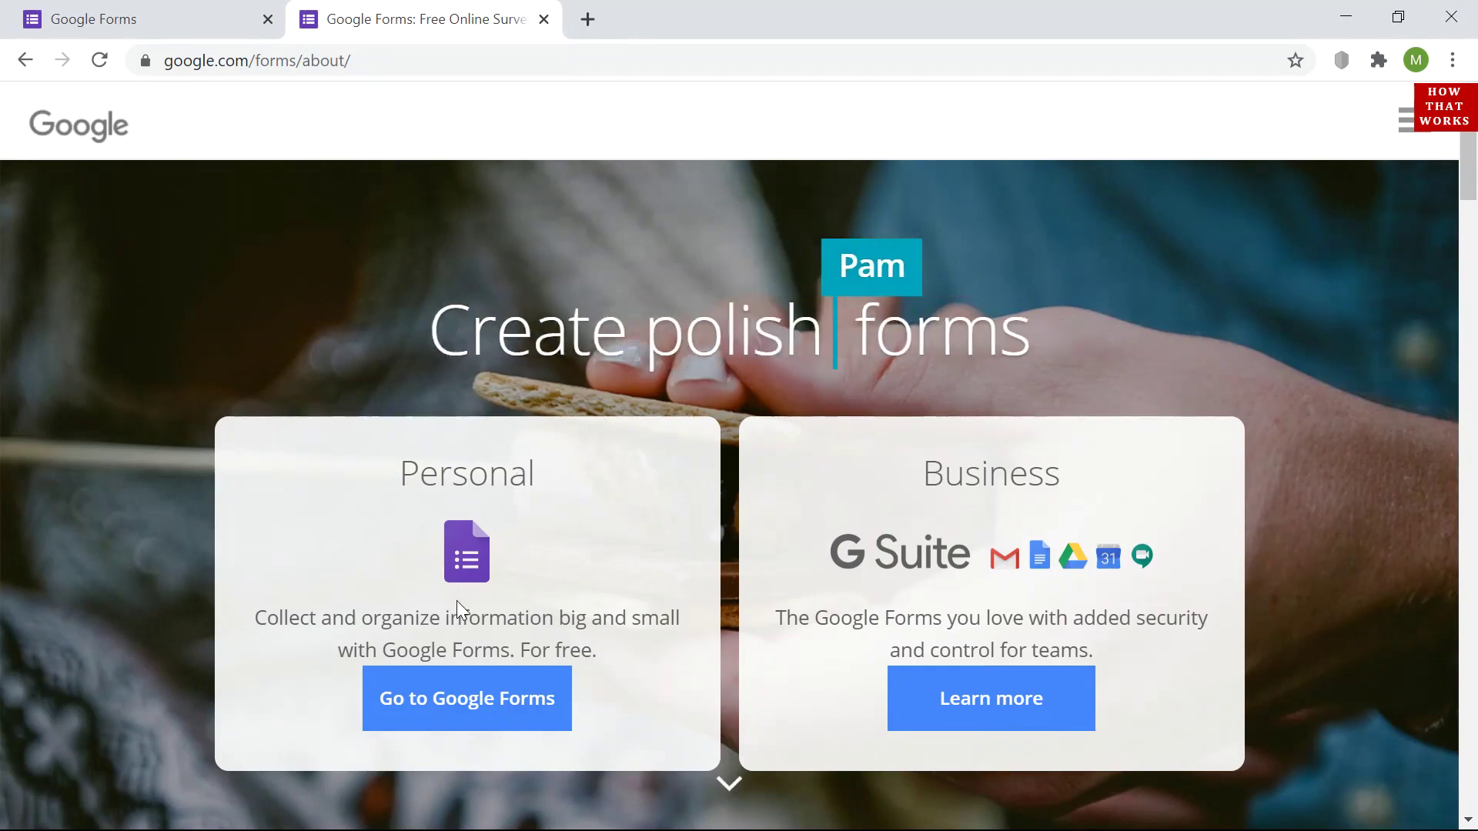
{"action": "left_click", "coordinate": [429, 713]}
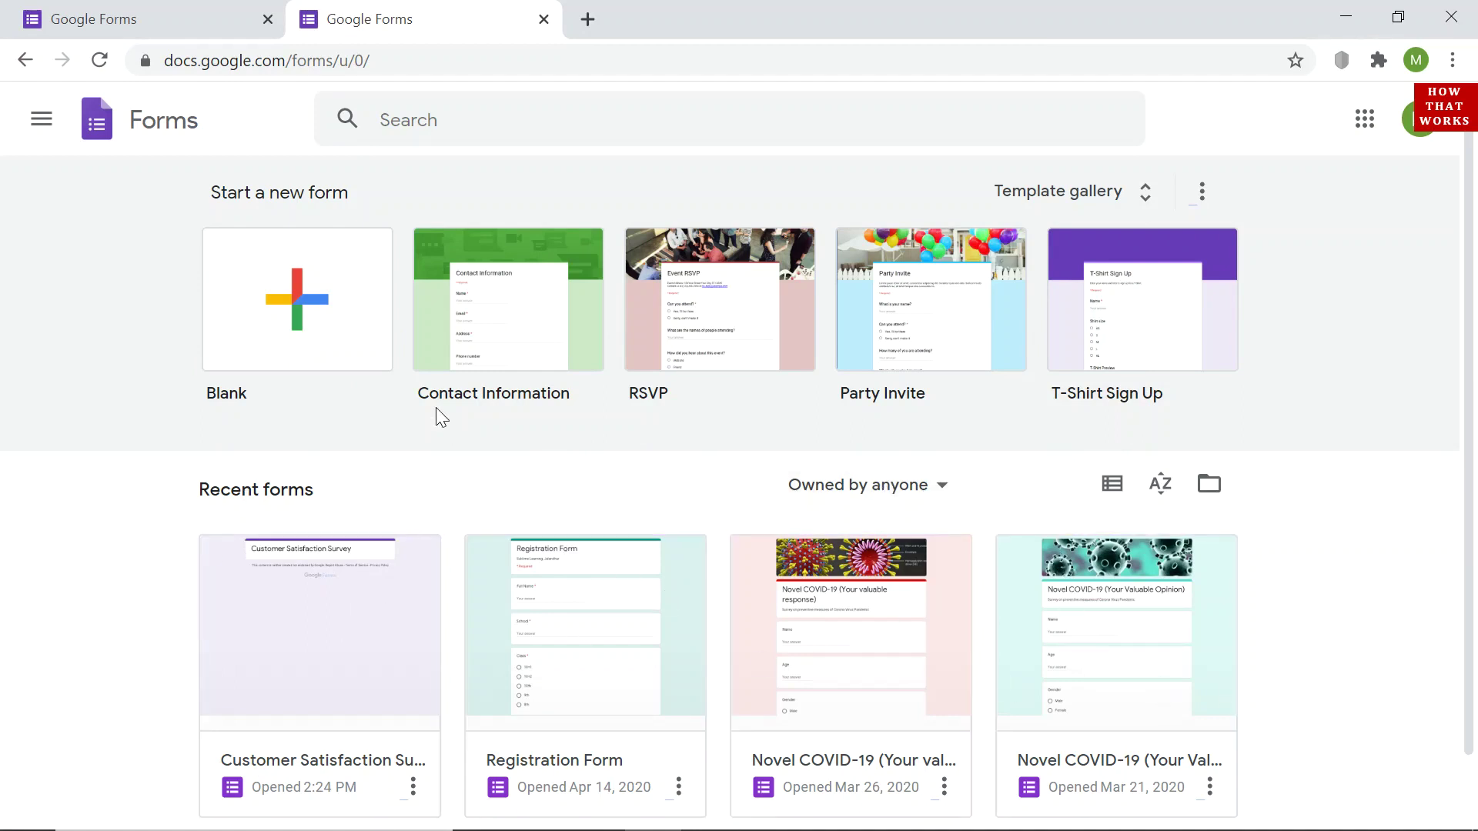
{"action": "left_click", "coordinate": [332, 301]}
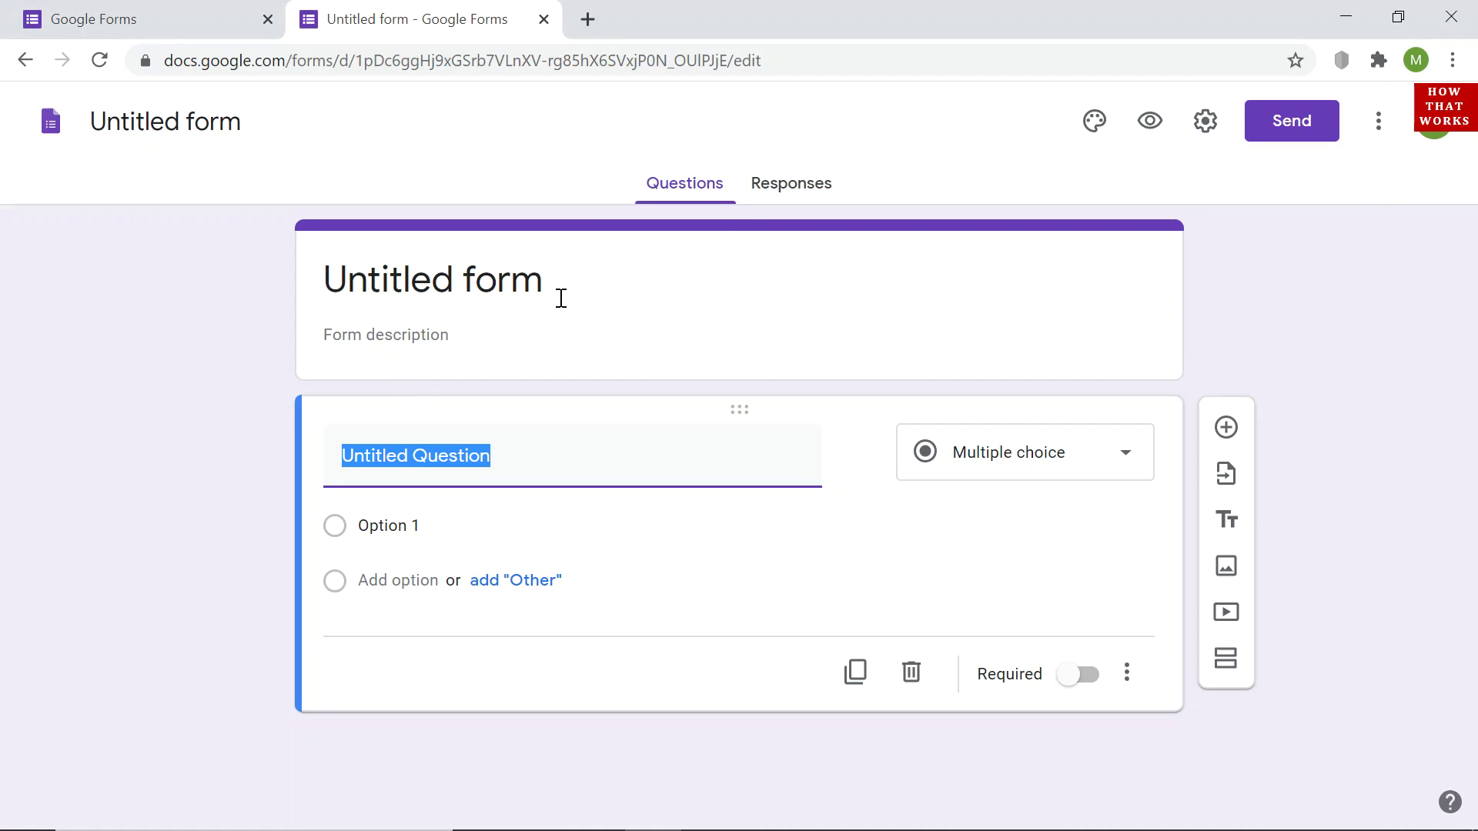
Title the form "Customer Satisfaction Survey".
{"action": "left_click", "coordinate": [659, 270]}
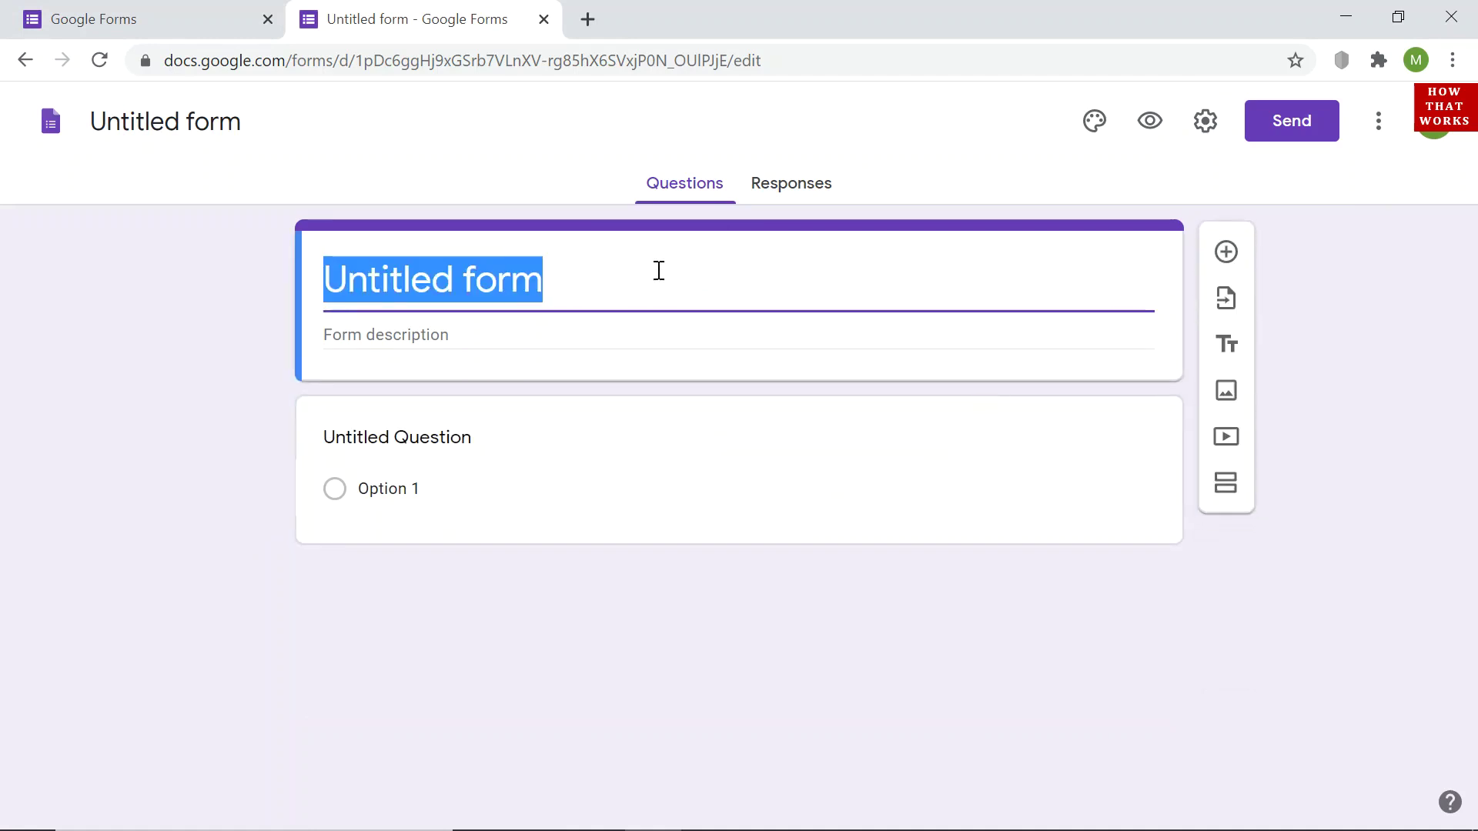
{"action": "type", "text": "Customer "}
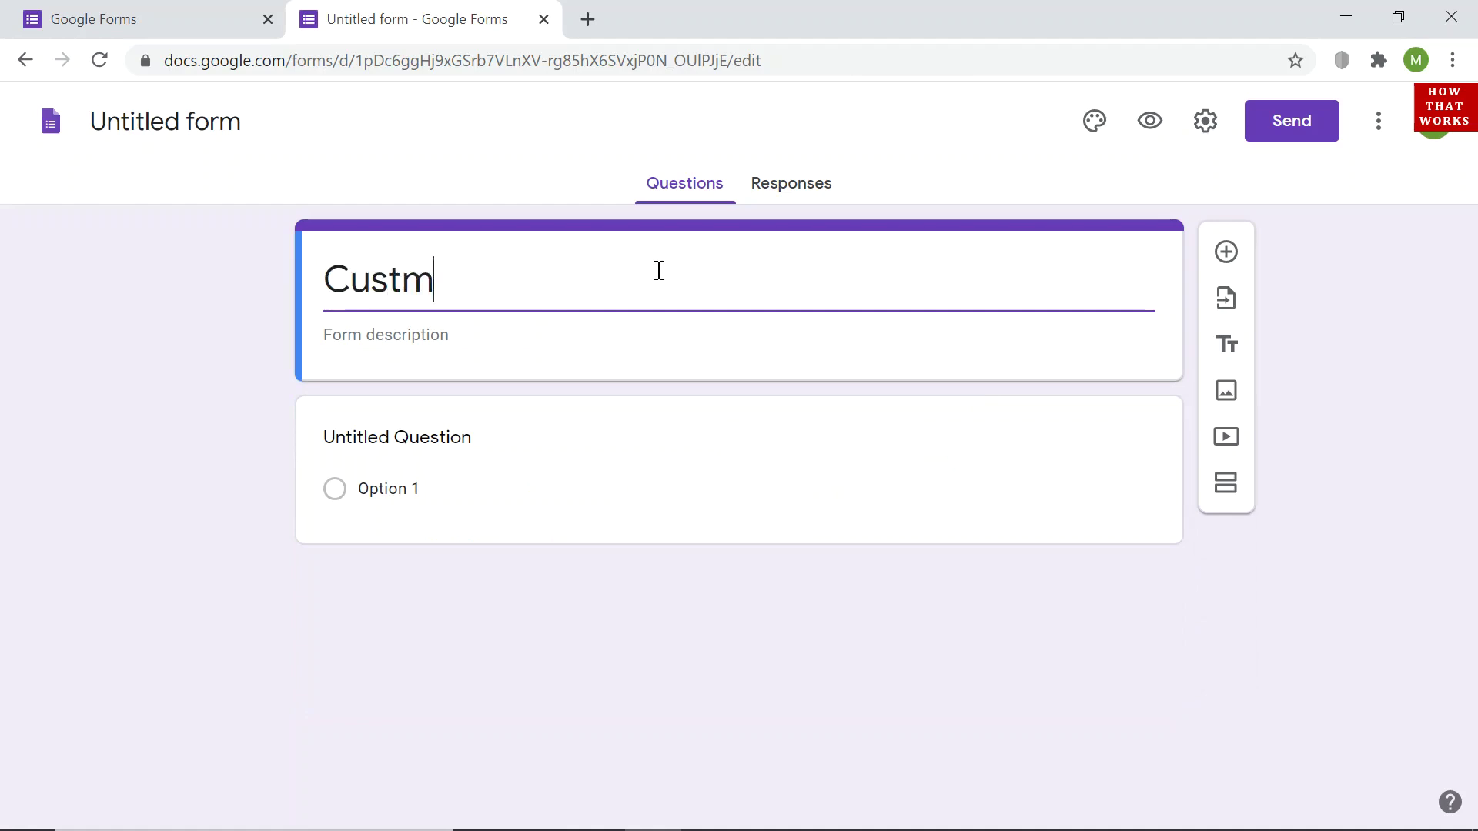
{"action": "type", "text": "Sa"}
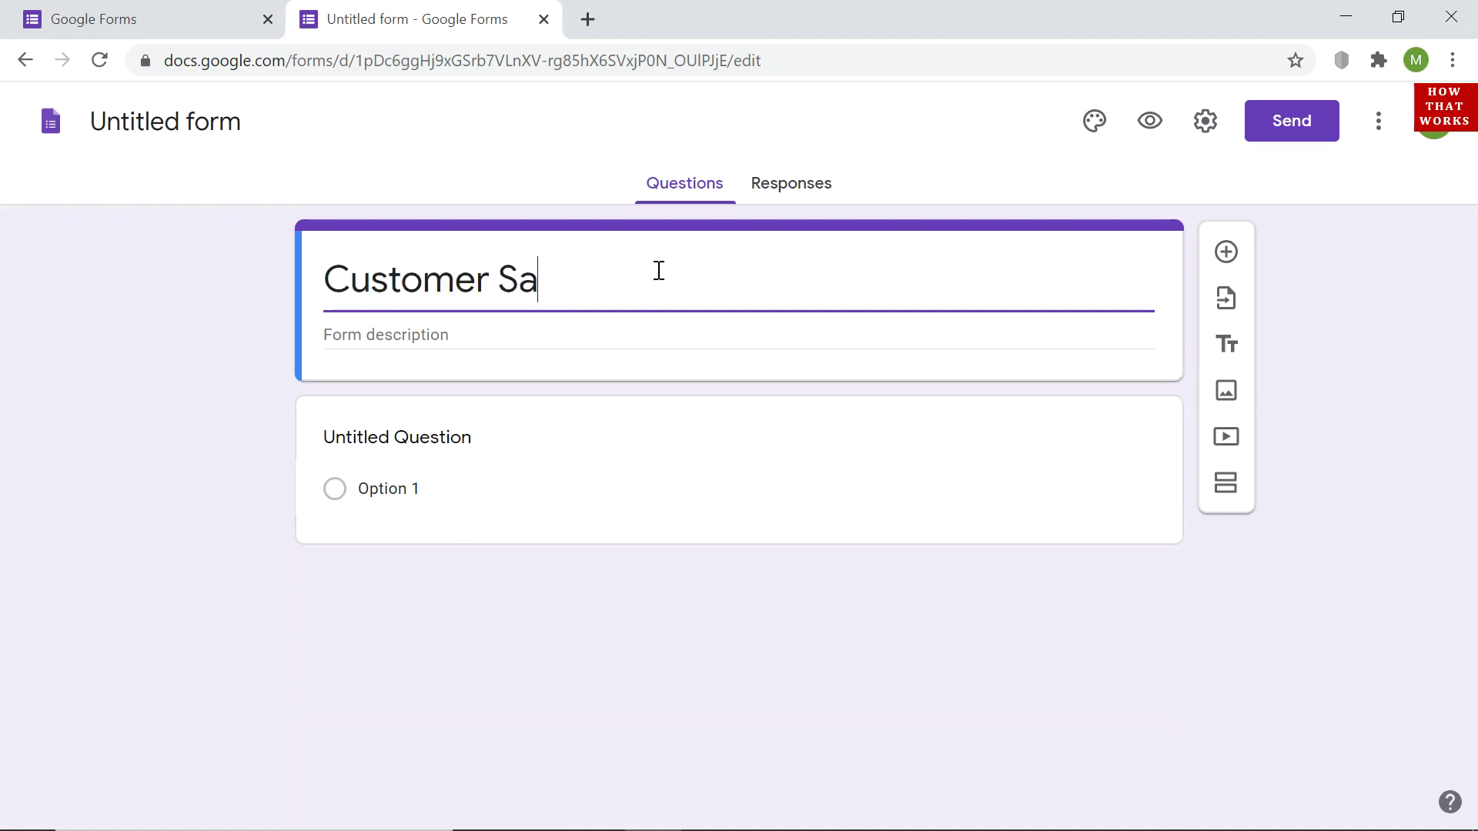
{"action": "type", "text": "tisfaction Surb"}
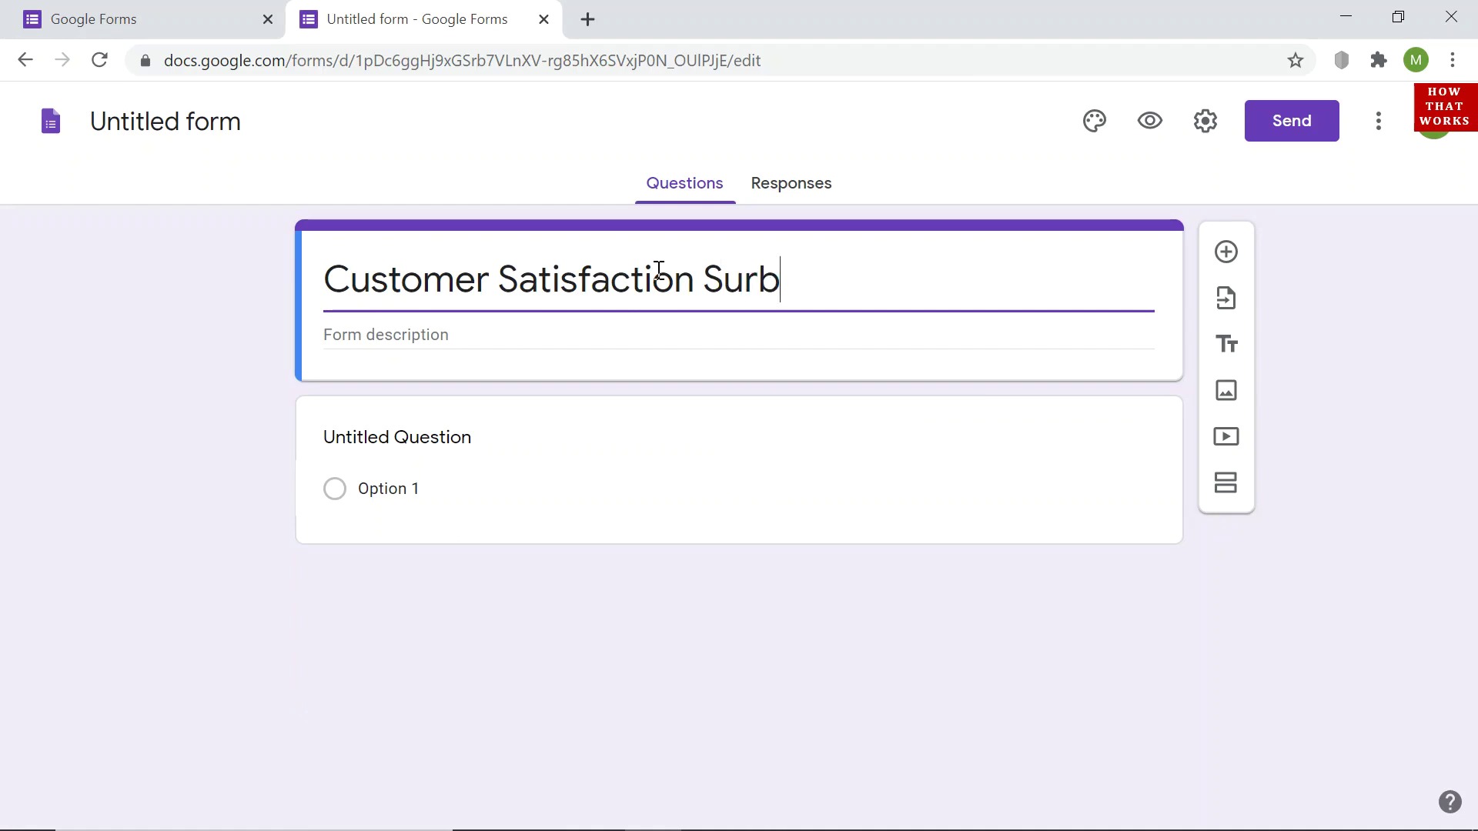
{"action": "key", "text": "BackSpace"}
{"action": "type", "text": "vey"}
Enter the form description "Very Poor=1; Poor=2; Good=3; Very Good=4; Excellent=5".
{"action": "left_click", "coordinate": [537, 334]}
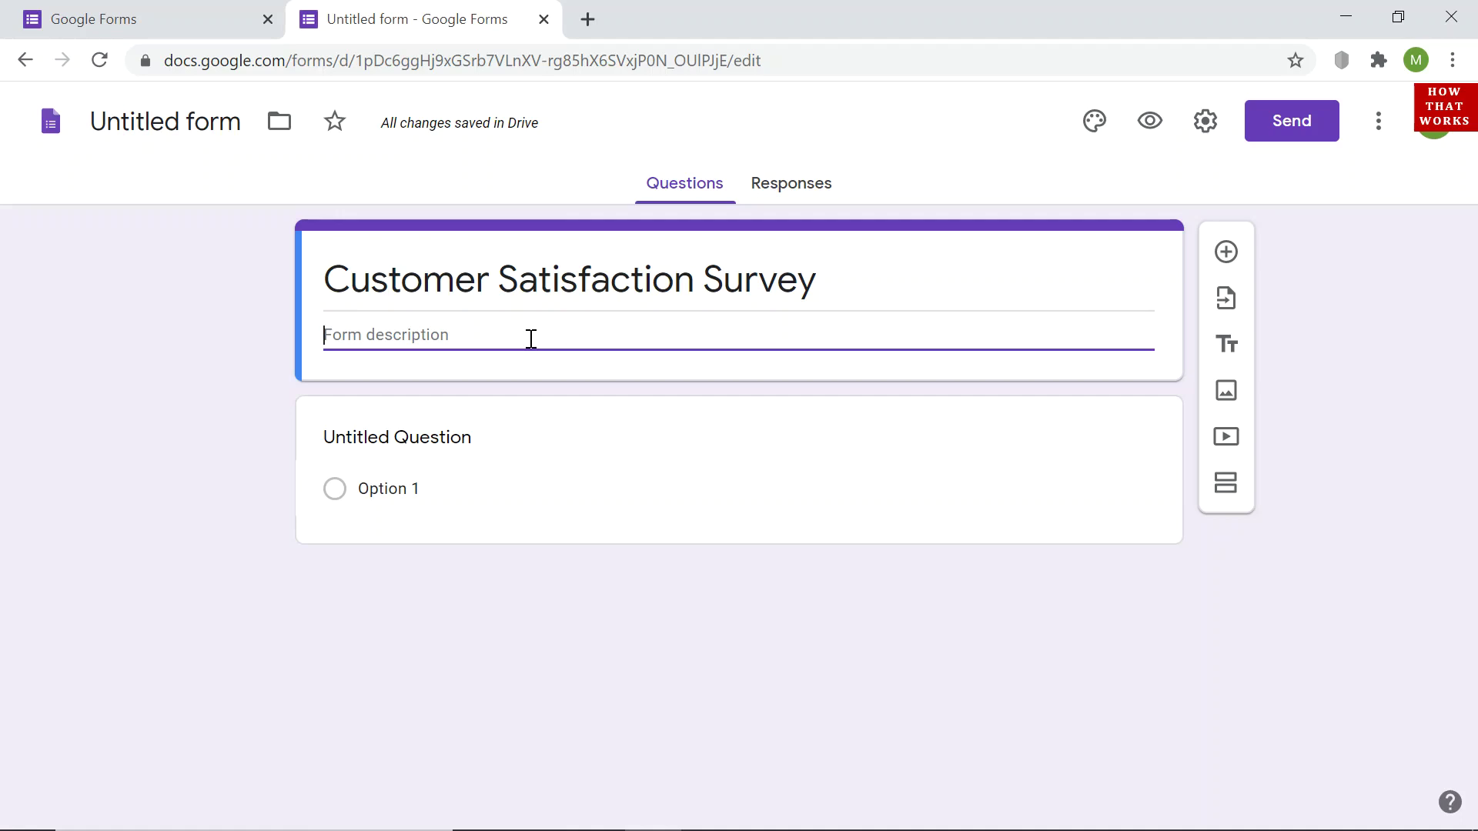
{"action": "type", "text": "Very P"}
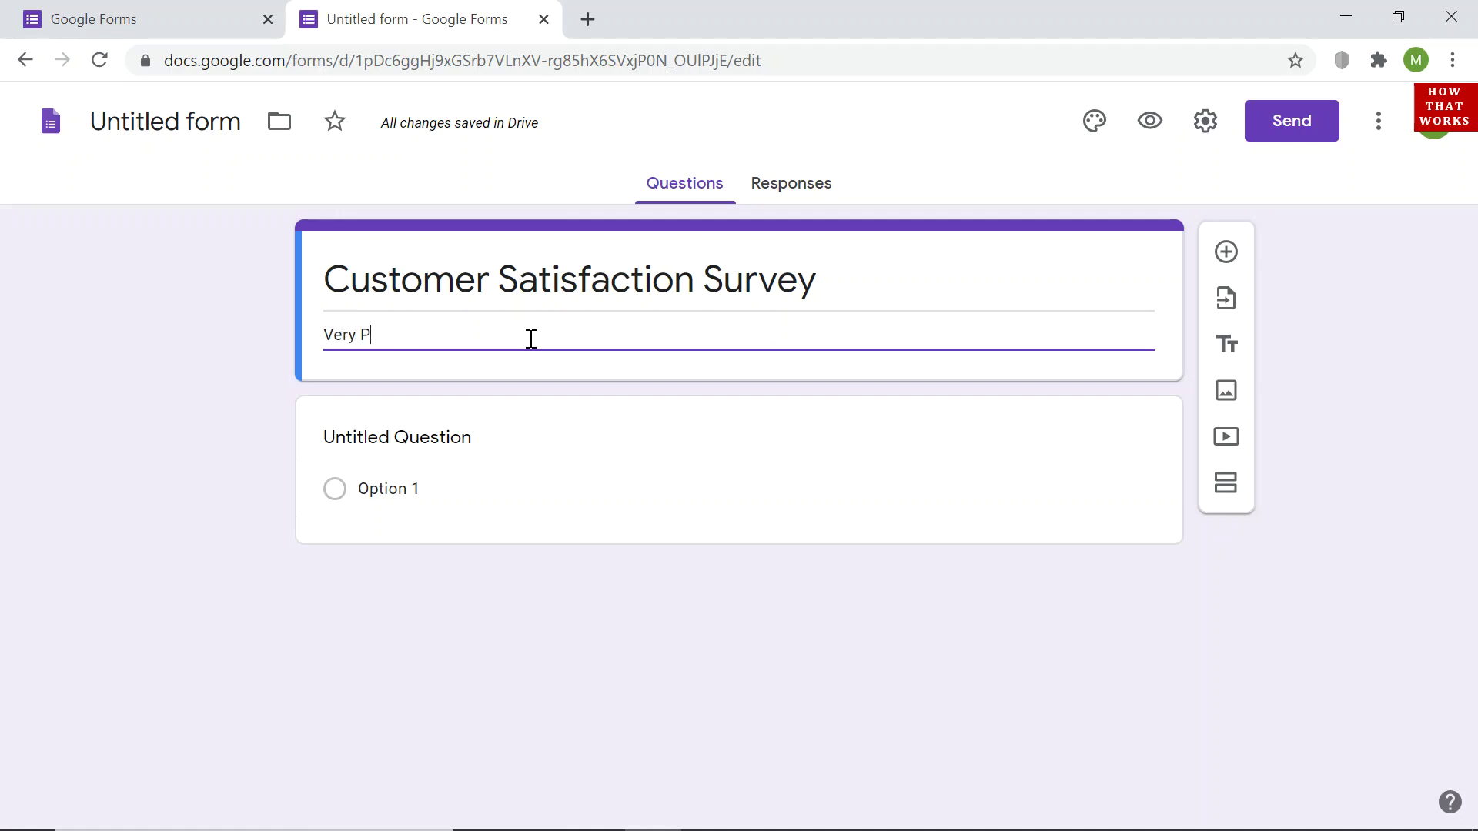
{"action": "type", "text": "oor=1"}
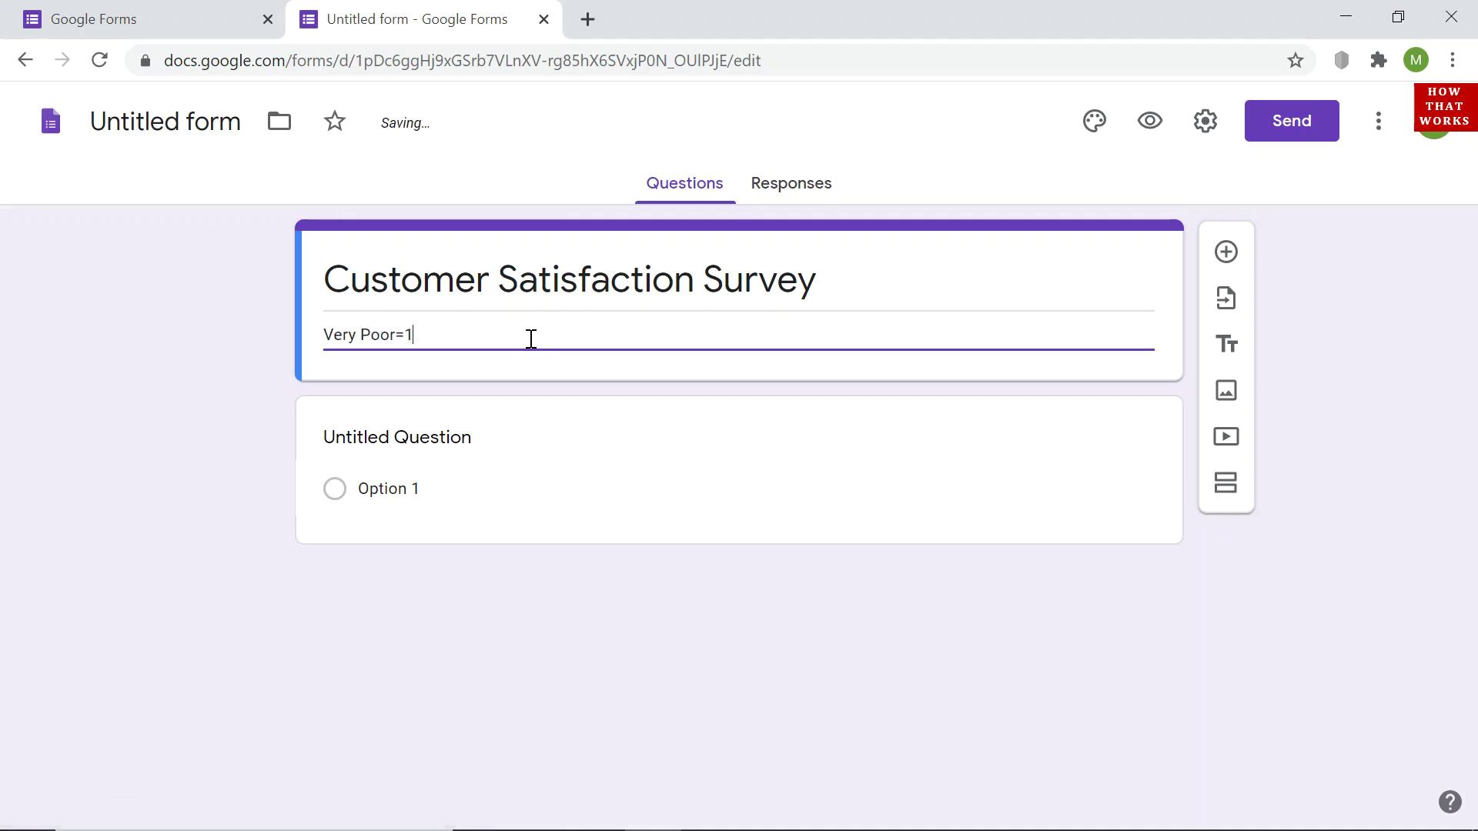
{"action": "type", "text": "; Poor"}
{"action": "type", "text": "=2"}
{"action": "type", "text": "; "}
{"action": "type", "text": "G"}
{"action": "type", "text": "p"}
{"action": "type", "text": "oo"}
{"action": "type", "text": "d=3;"}
{"action": "type", "text": " Very Good"}
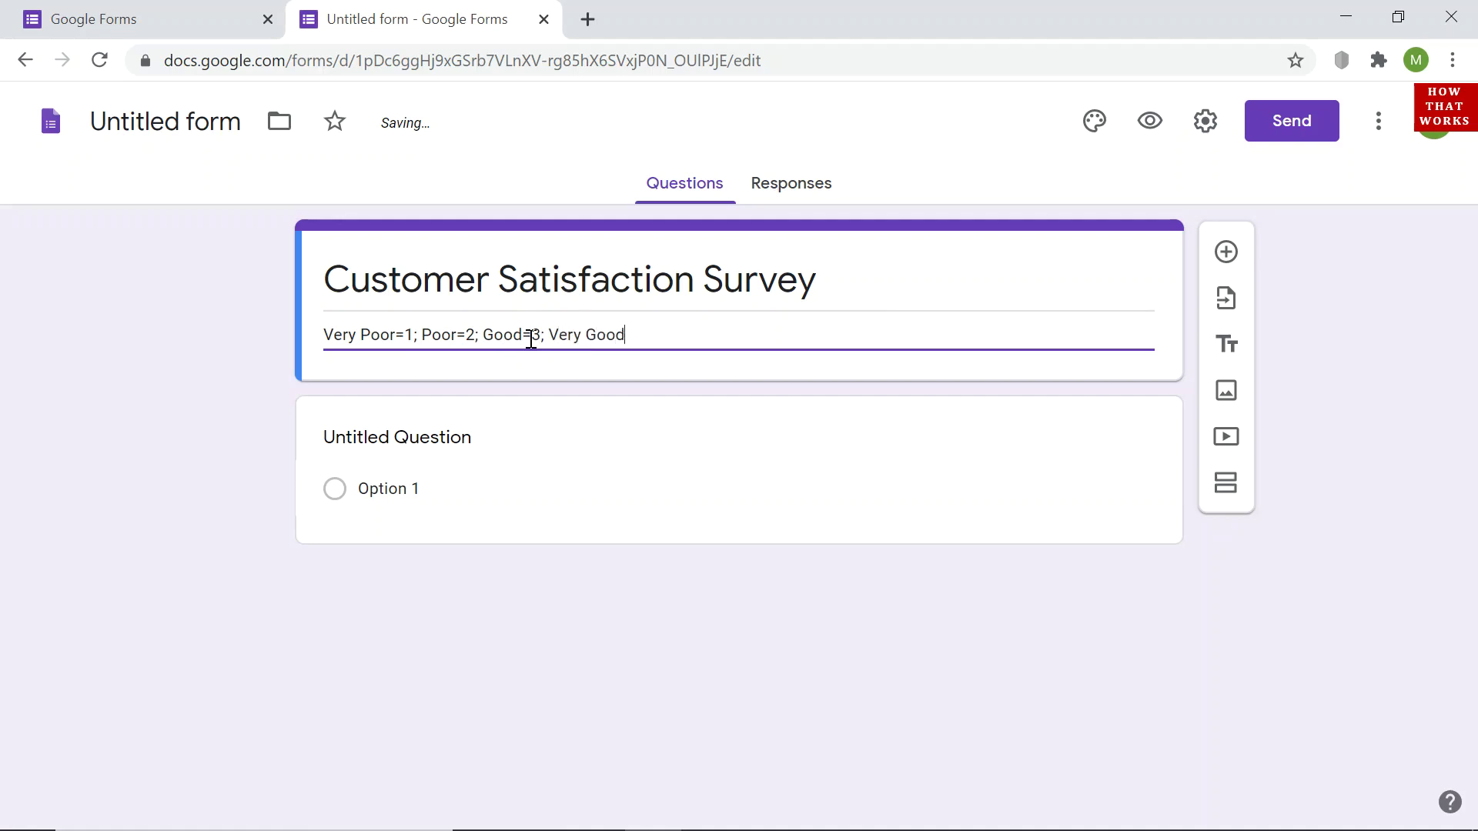
{"action": "type", "text": "=4; O"}
{"action": "type", "text": "Exe"}
{"action": "type", "text": "llent=5"}
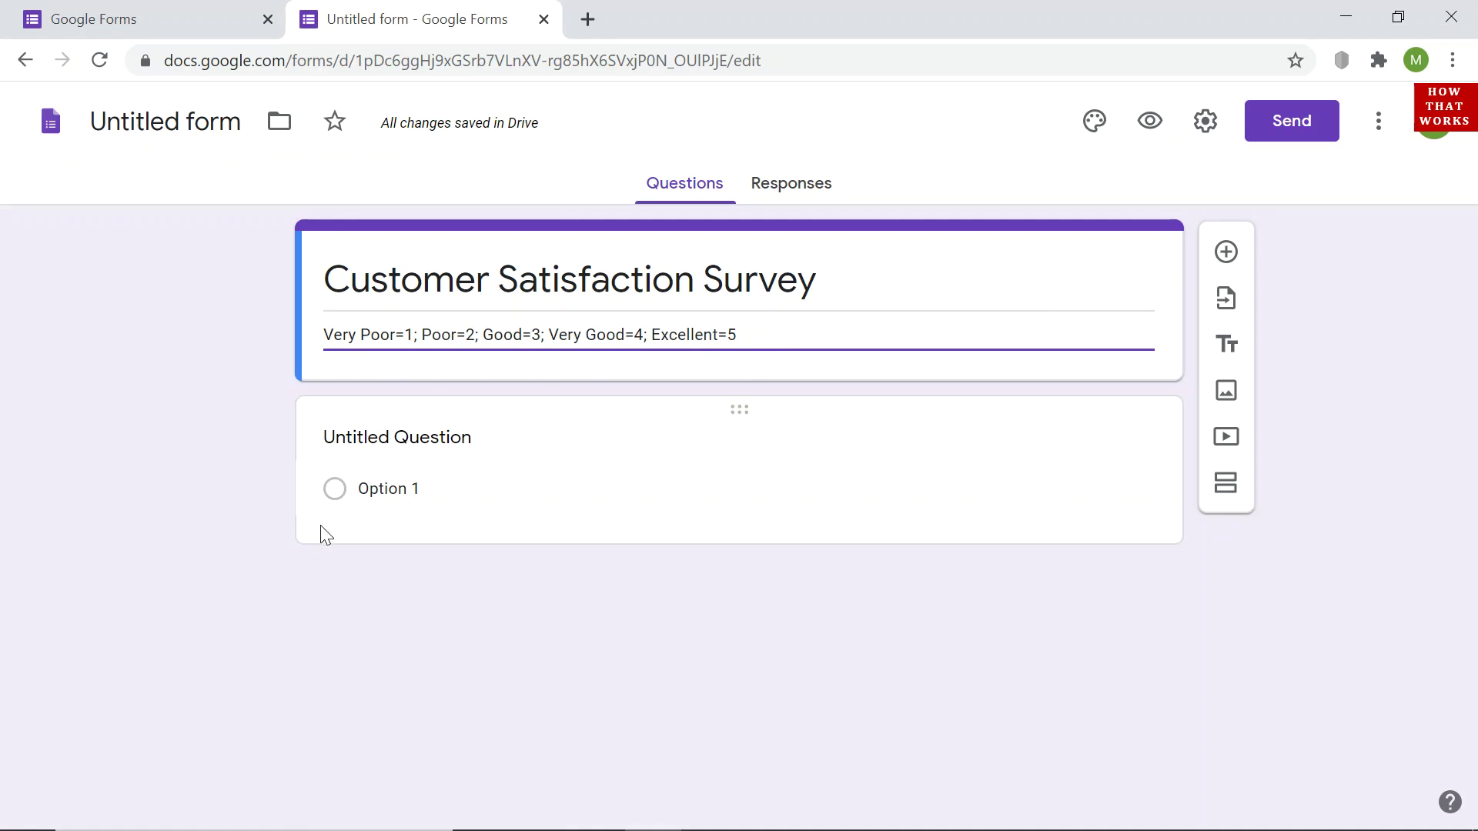
Name the form file "Customer Satisfaction Survey" to match the form title.
{"action": "left_click", "coordinate": [204, 114]}
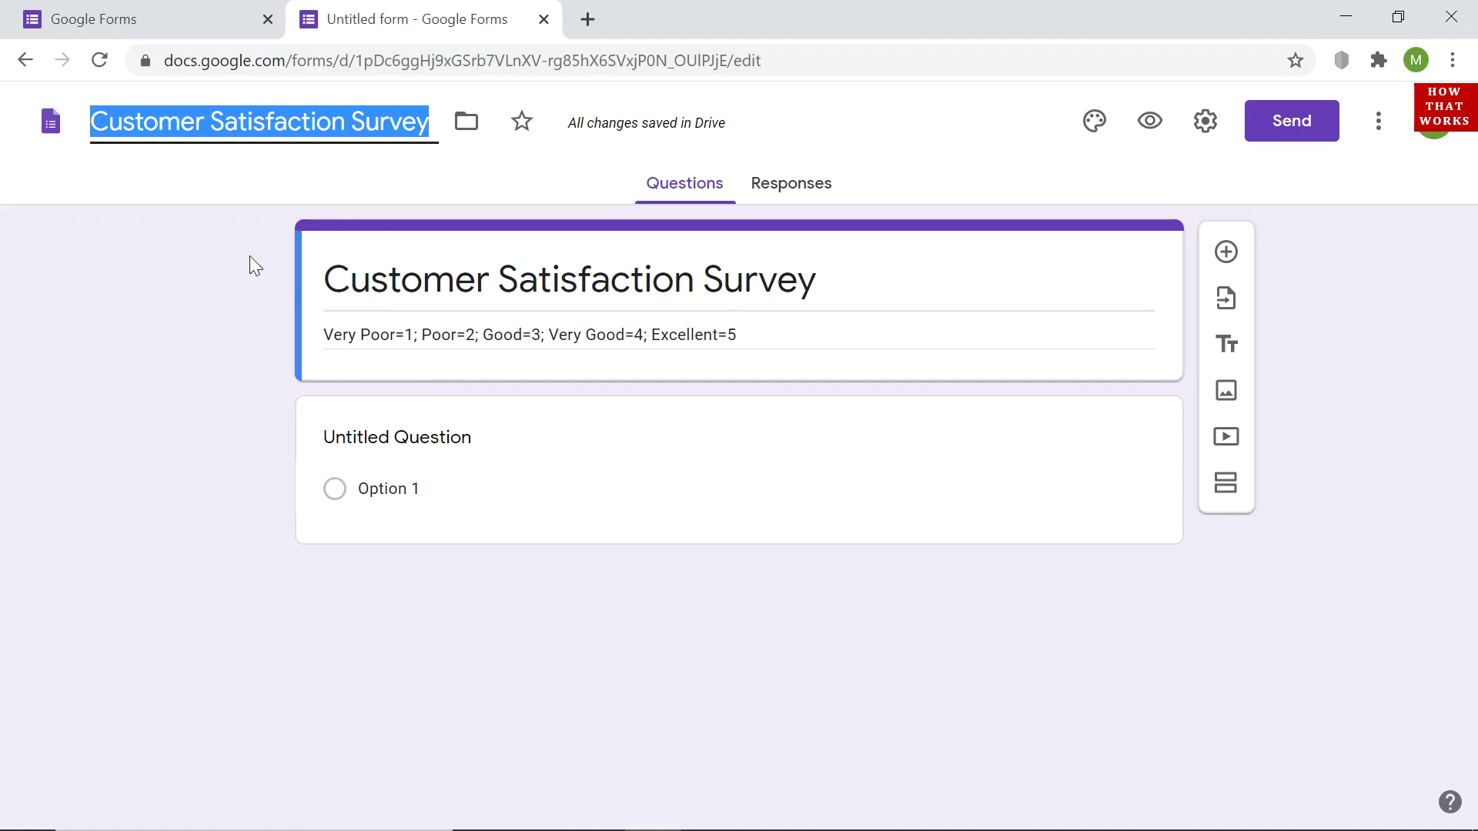
{"action": "left_click", "coordinate": [269, 565]}
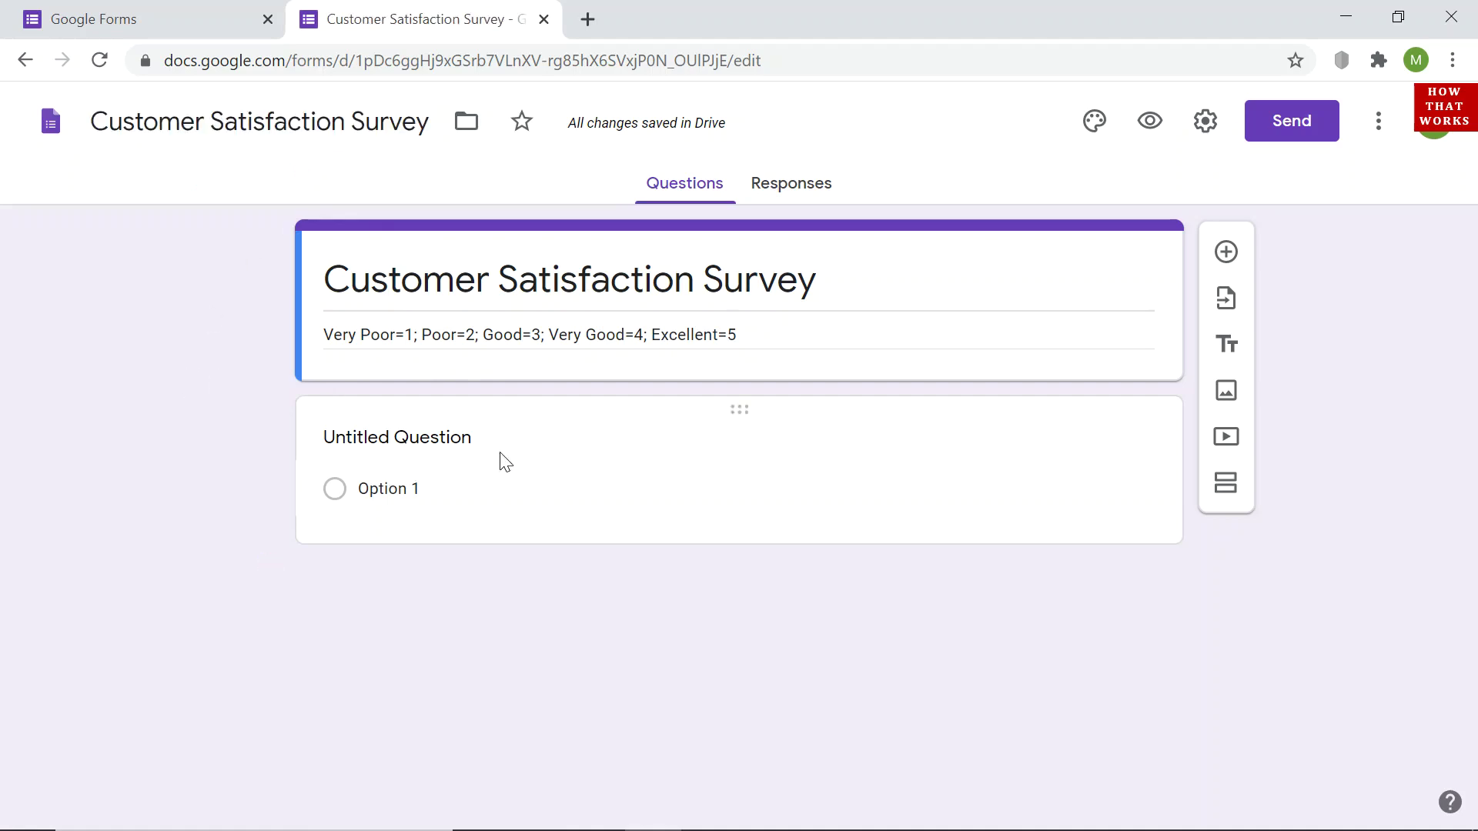
Change the untitled question to "How will you rate food quality?" and make it a Linear scale question.
{"action": "left_click", "coordinate": [443, 437]}
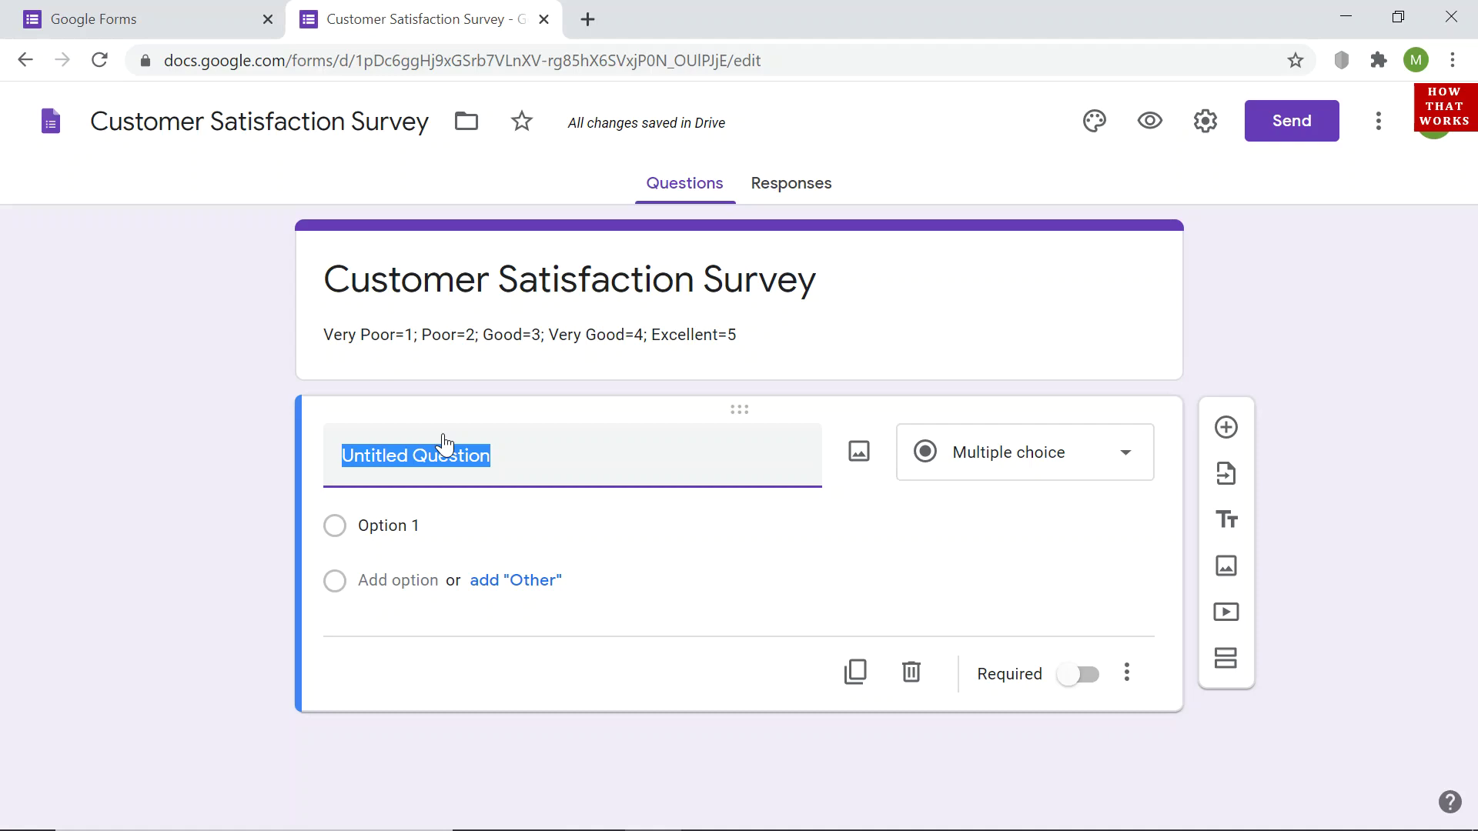
{"action": "type", "text": "How will you rate foo"}
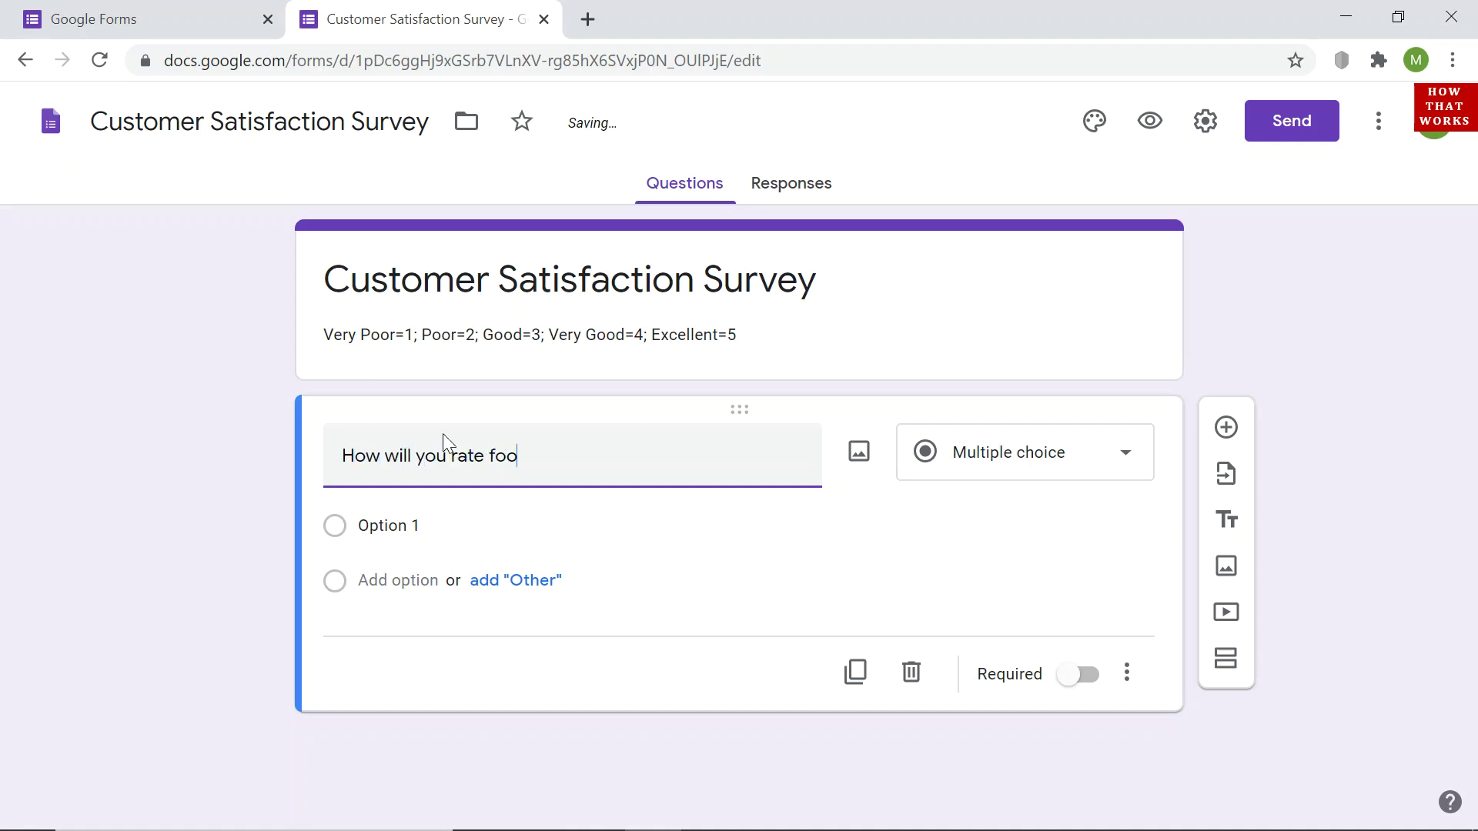
{"action": "type", "text": "d quality>"}
{"action": "key", "text": "BackSpace"}
{"action": "type", "text": "?"}
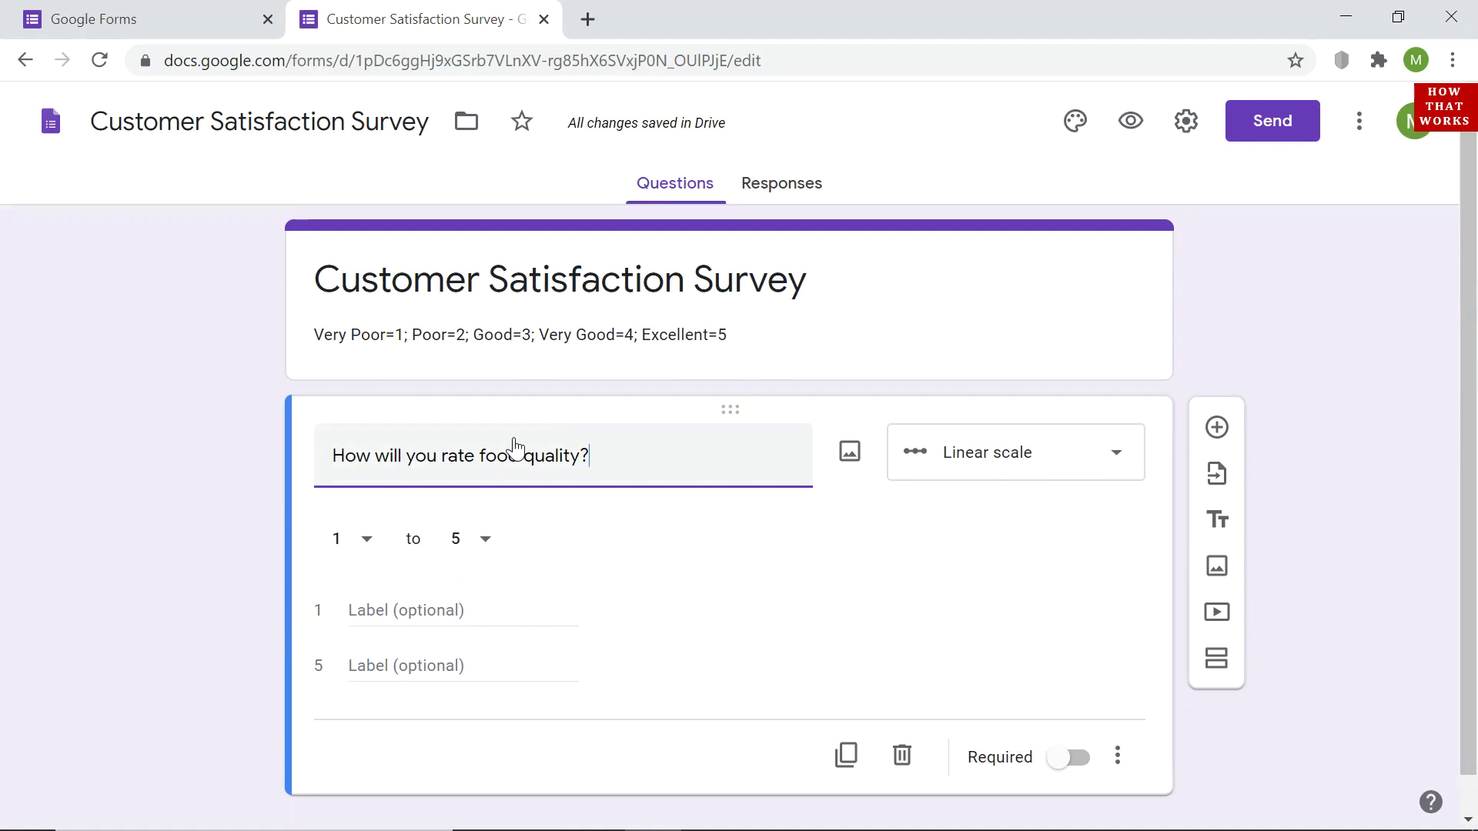
{"action": "left_click", "coordinate": [1028, 455]}
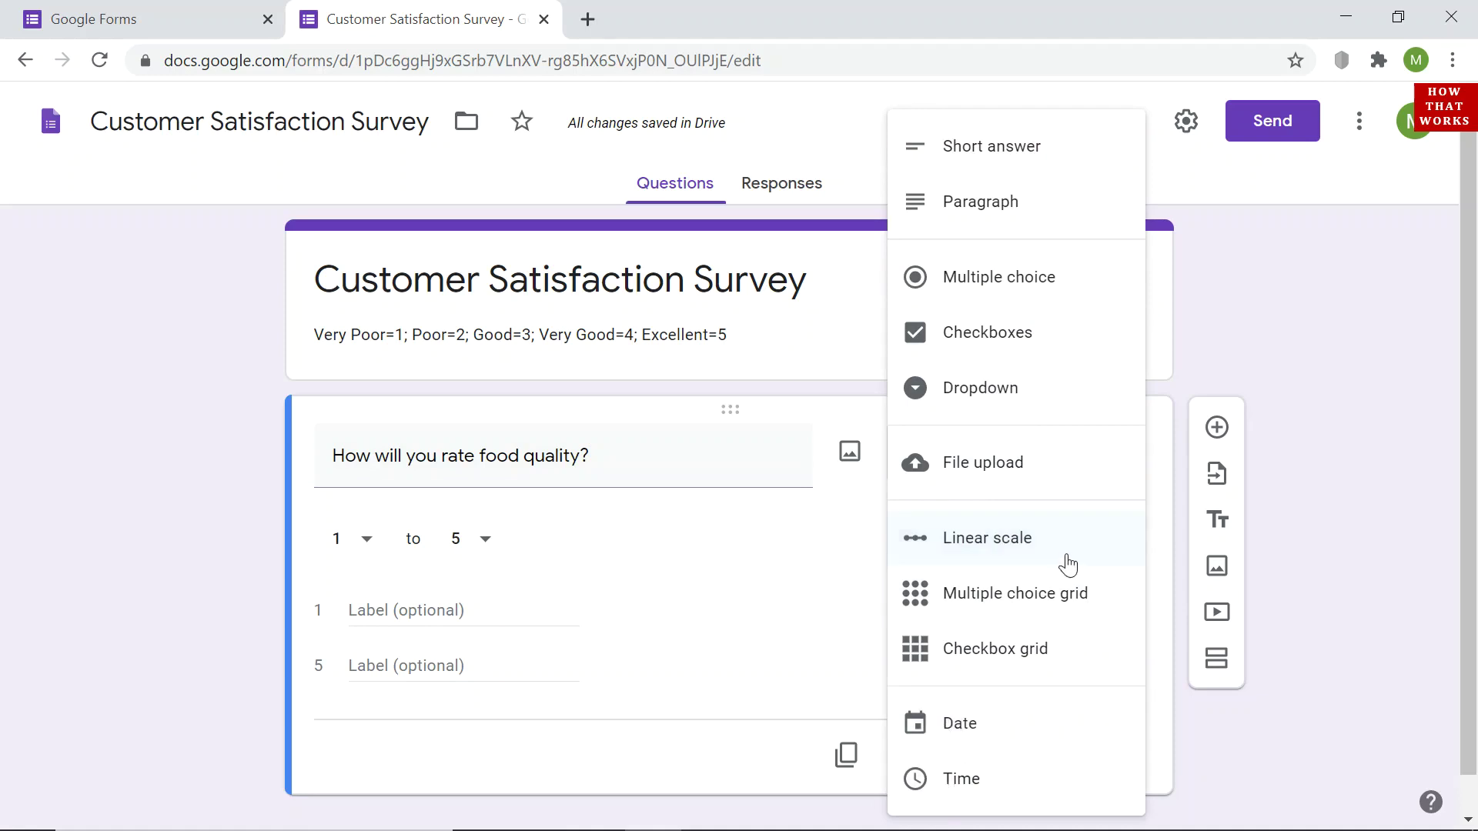
{"action": "left_click", "coordinate": [1005, 553]}
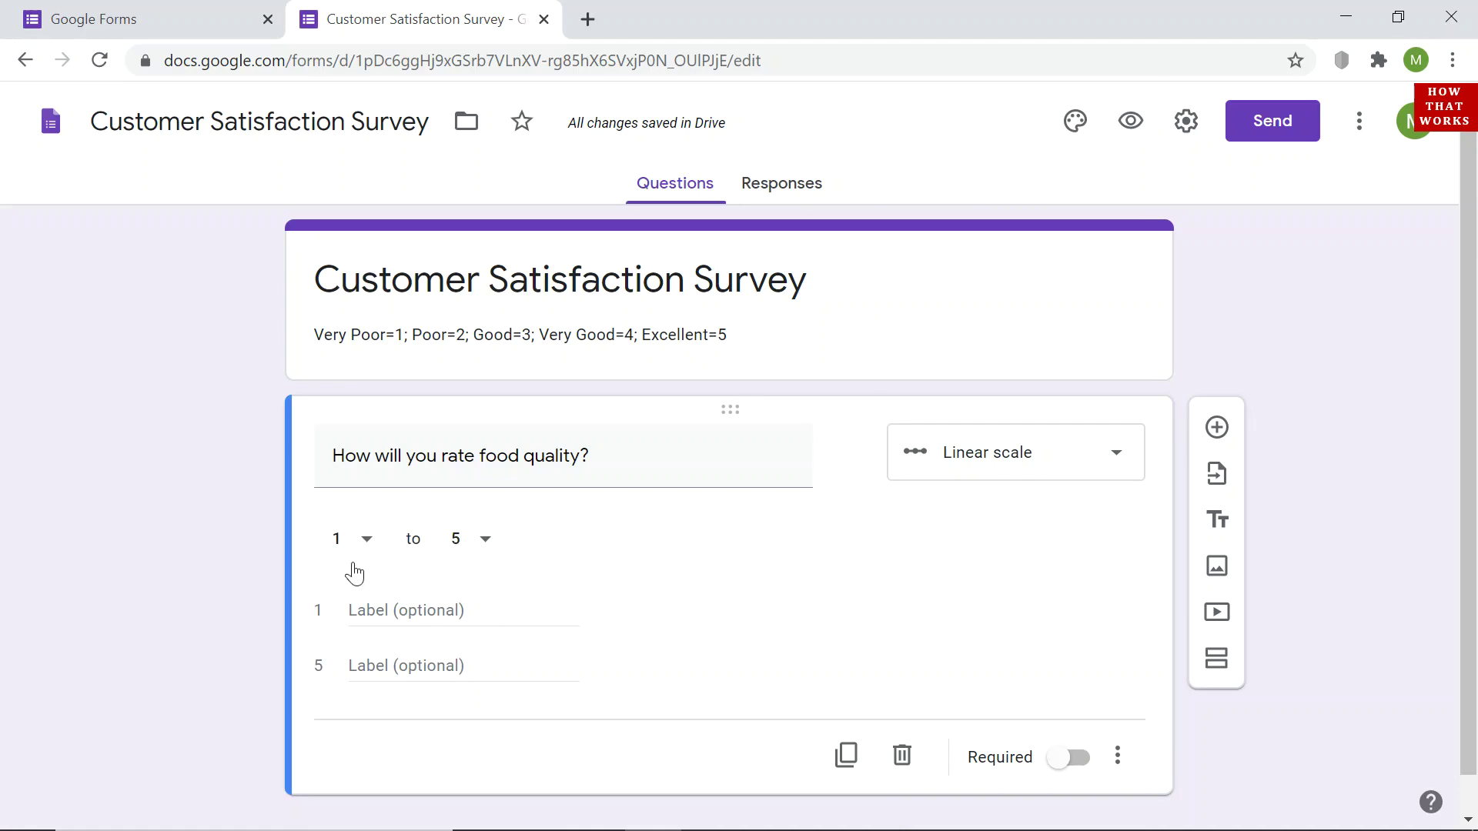
Try a range of 0 to 10 for the food quality scale and return it to 1 to 5.
{"action": "left_click", "coordinate": [372, 553]}
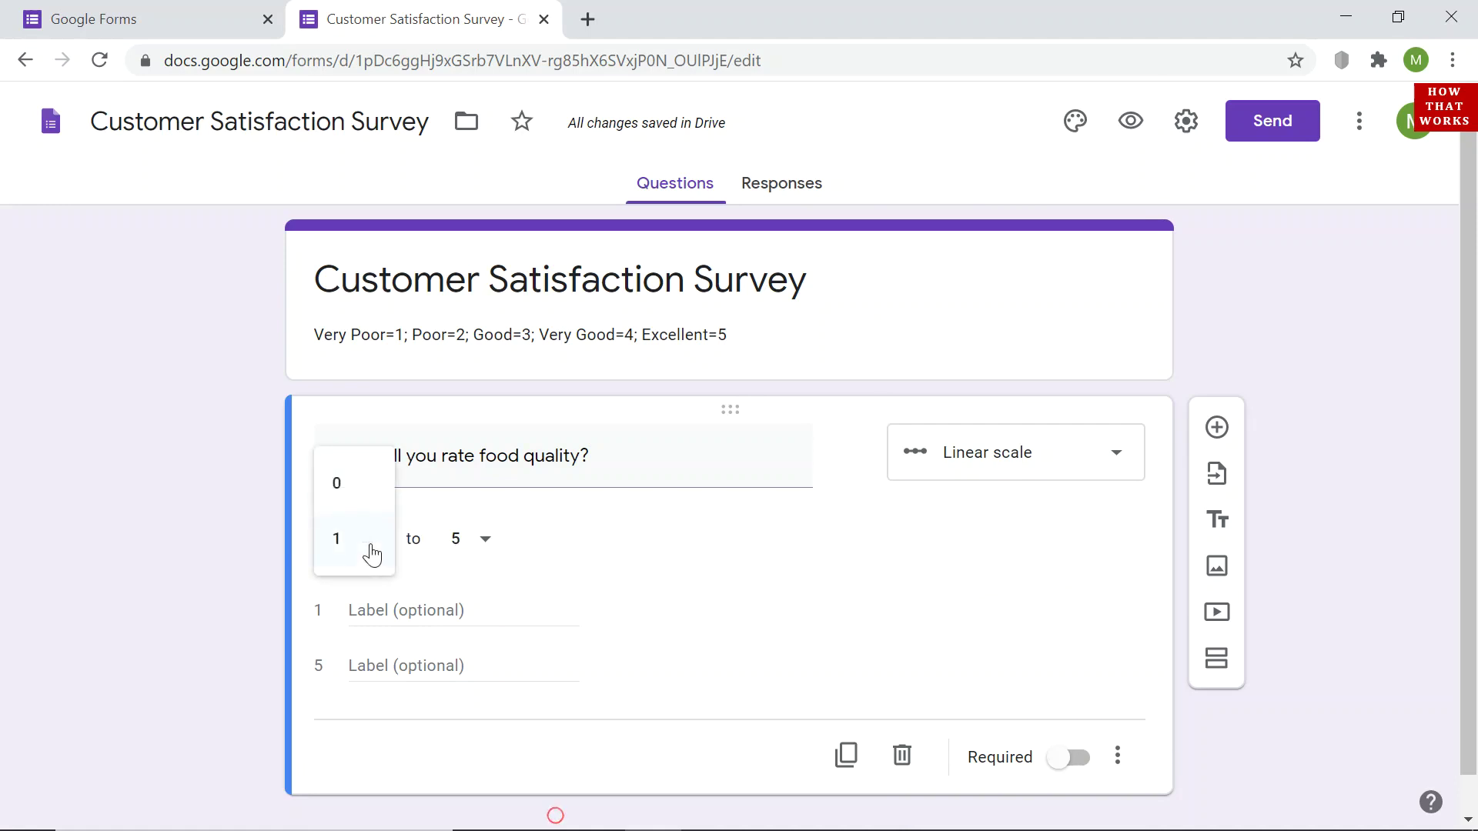
{"action": "left_click", "coordinate": [354, 485]}
{"action": "left_click", "coordinate": [488, 551]}
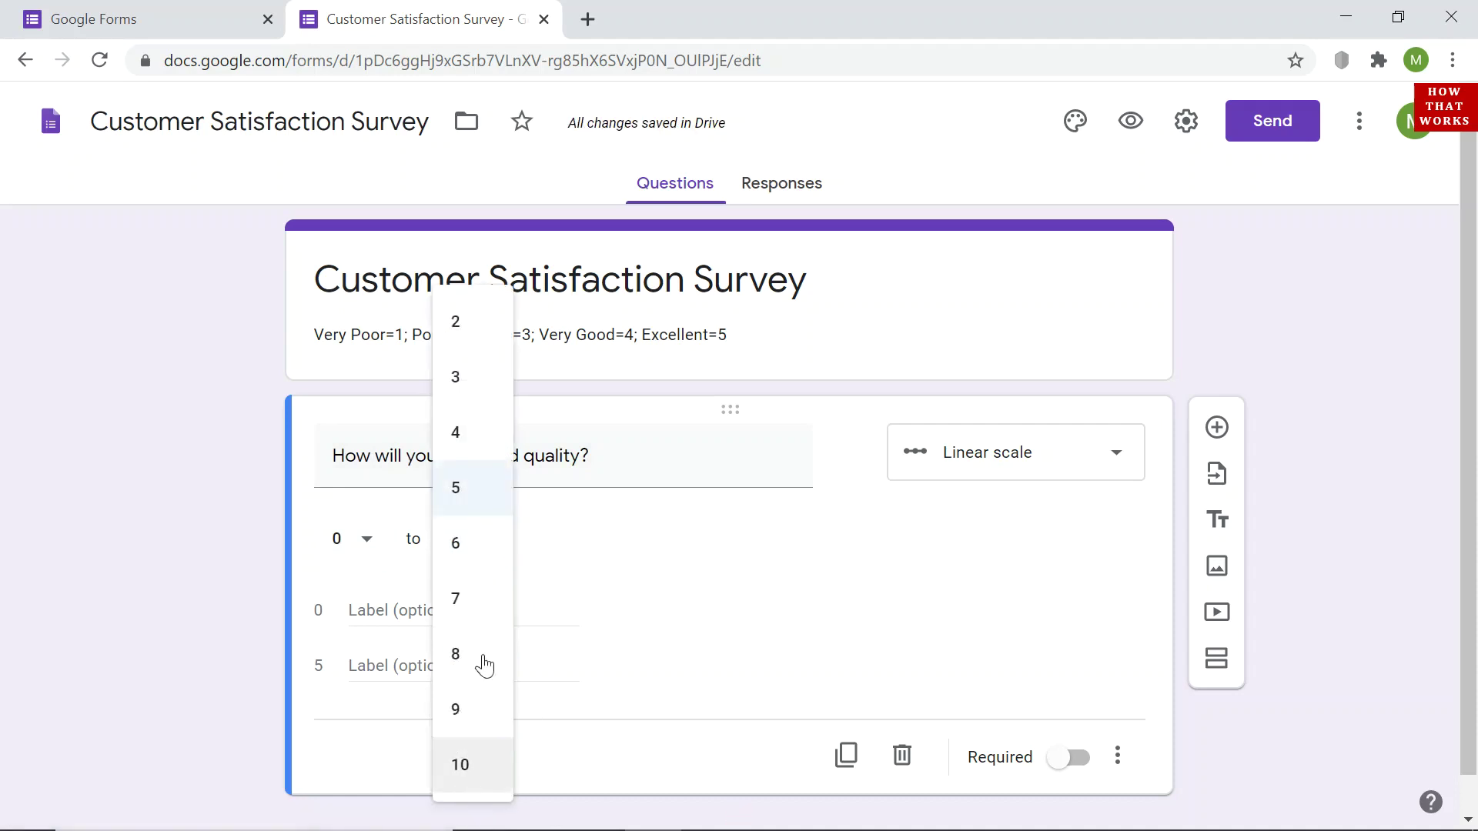
{"action": "left_click", "coordinate": [444, 756]}
{"action": "left_click", "coordinate": [371, 540]}
{"action": "left_click", "coordinate": [356, 606]}
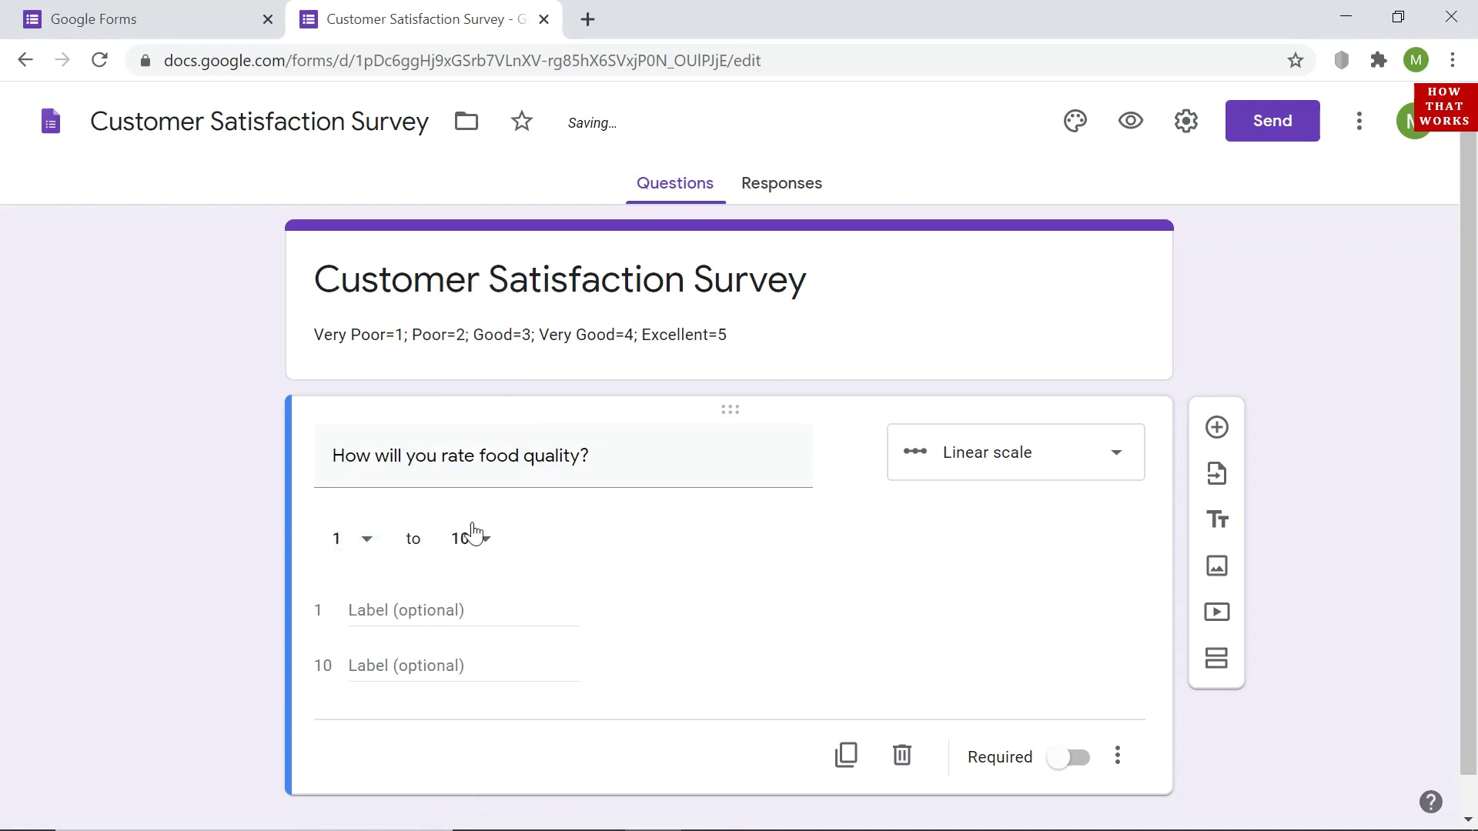
{"action": "left_click", "coordinate": [471, 538]}
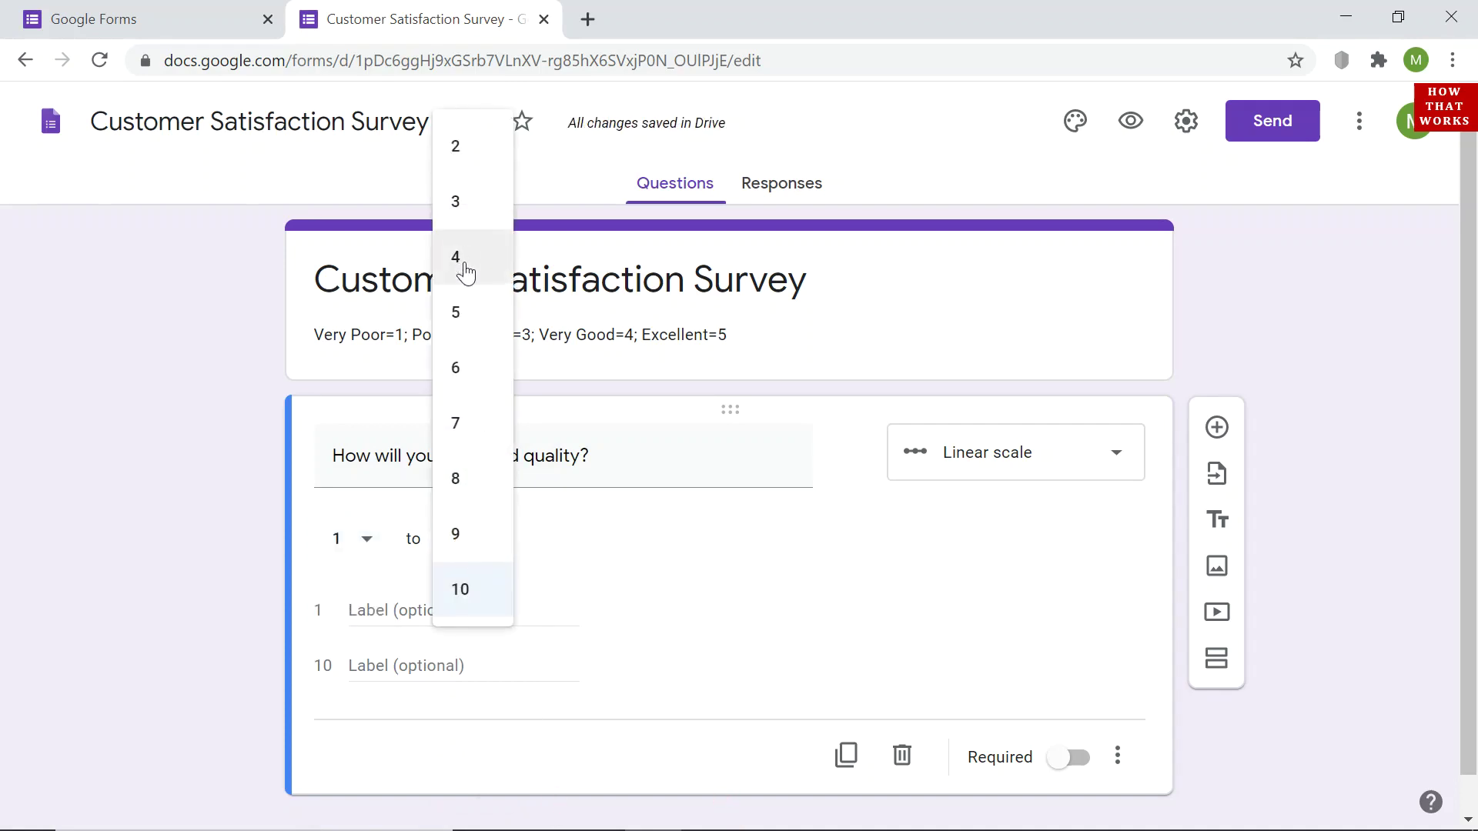
{"action": "left_click", "coordinate": [461, 313]}
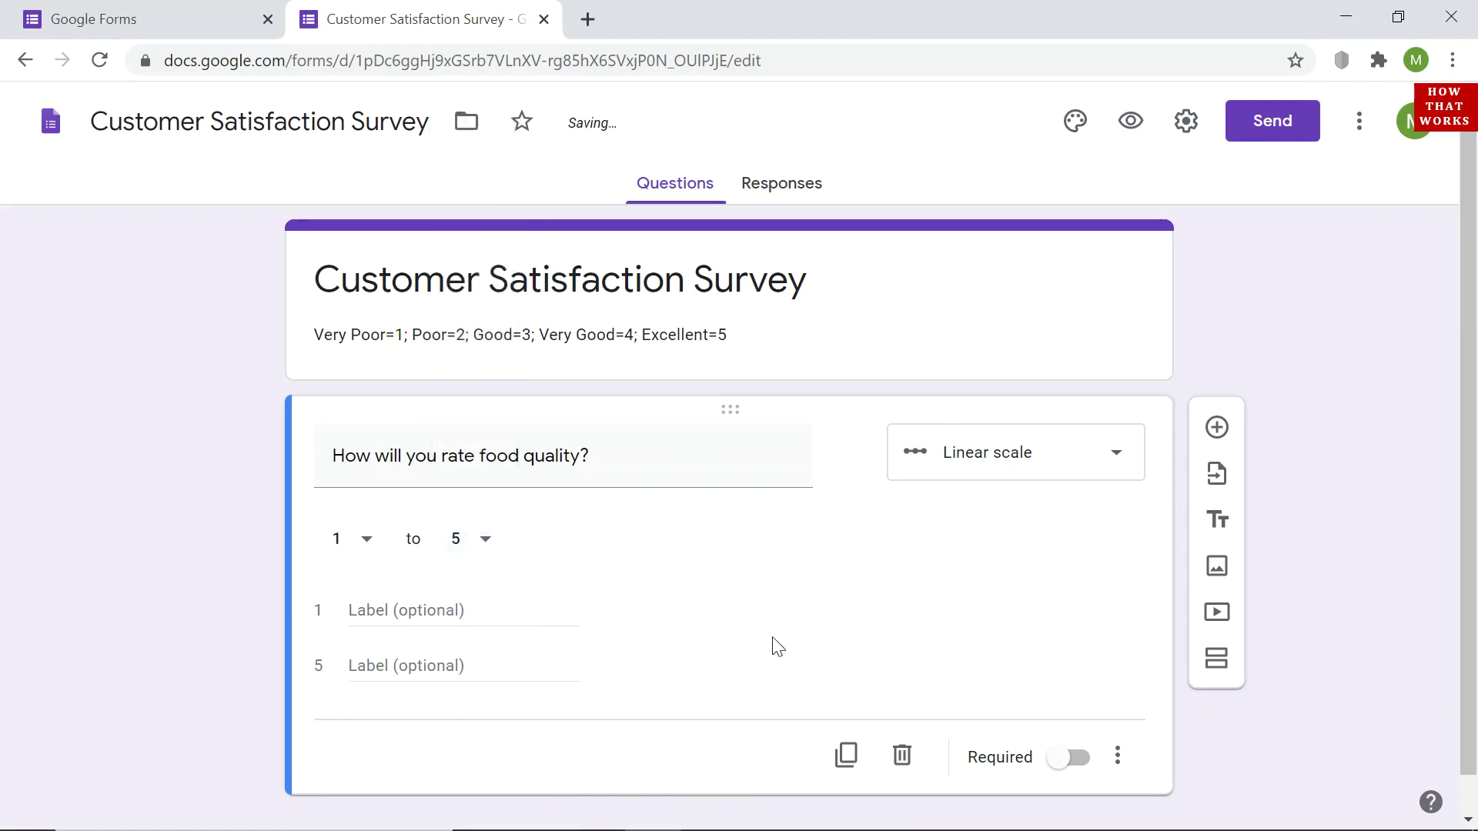
Label scale value 1 "Very Poor" and value 5 "Excellent", and make the food quality question required.
{"action": "left_click", "coordinate": [407, 613]}
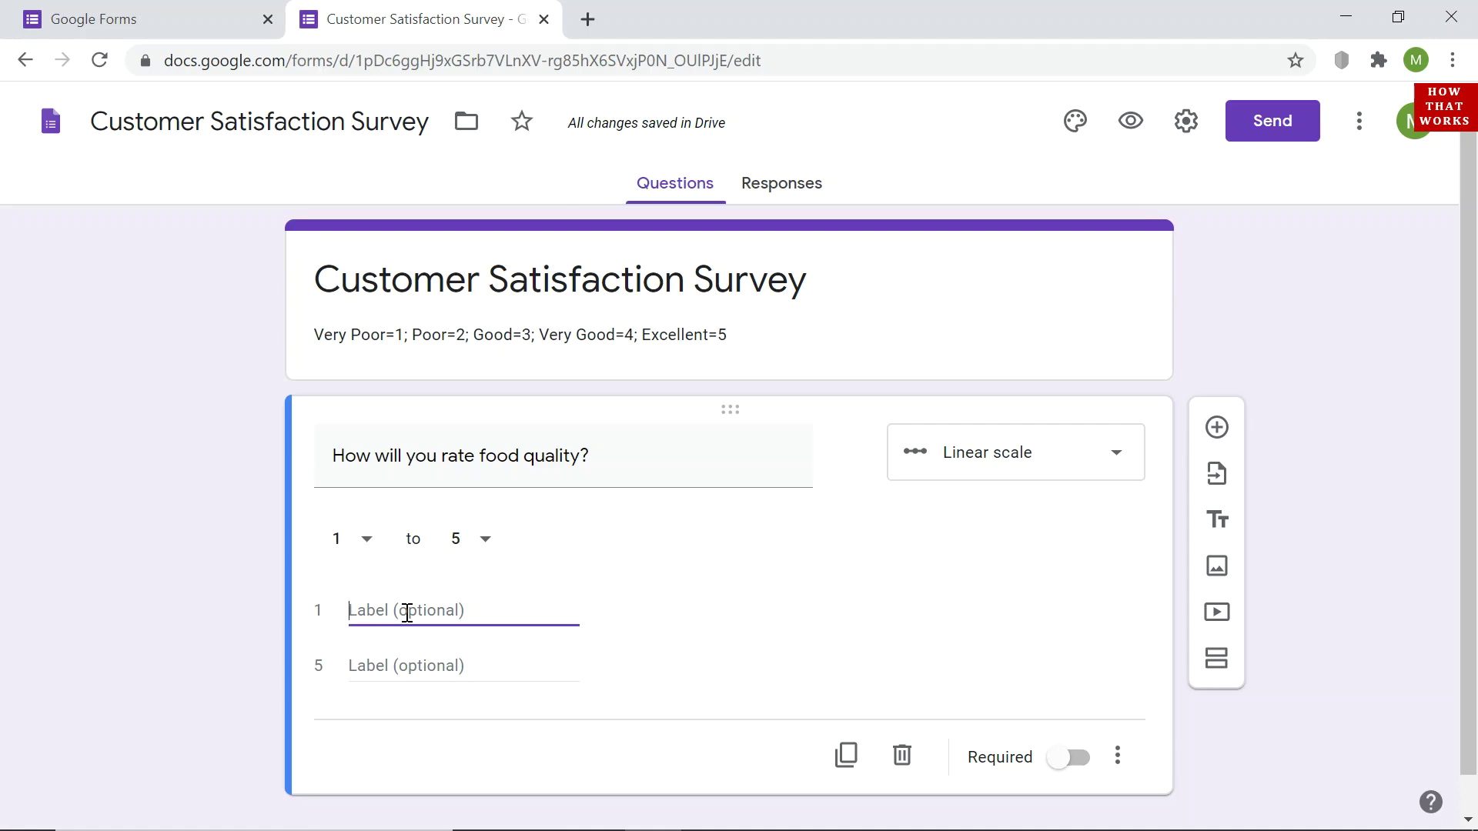
{"action": "type", "text": "Very Poor"}
{"action": "left_click", "coordinate": [405, 659]}
{"action": "type", "text": "Exc"}
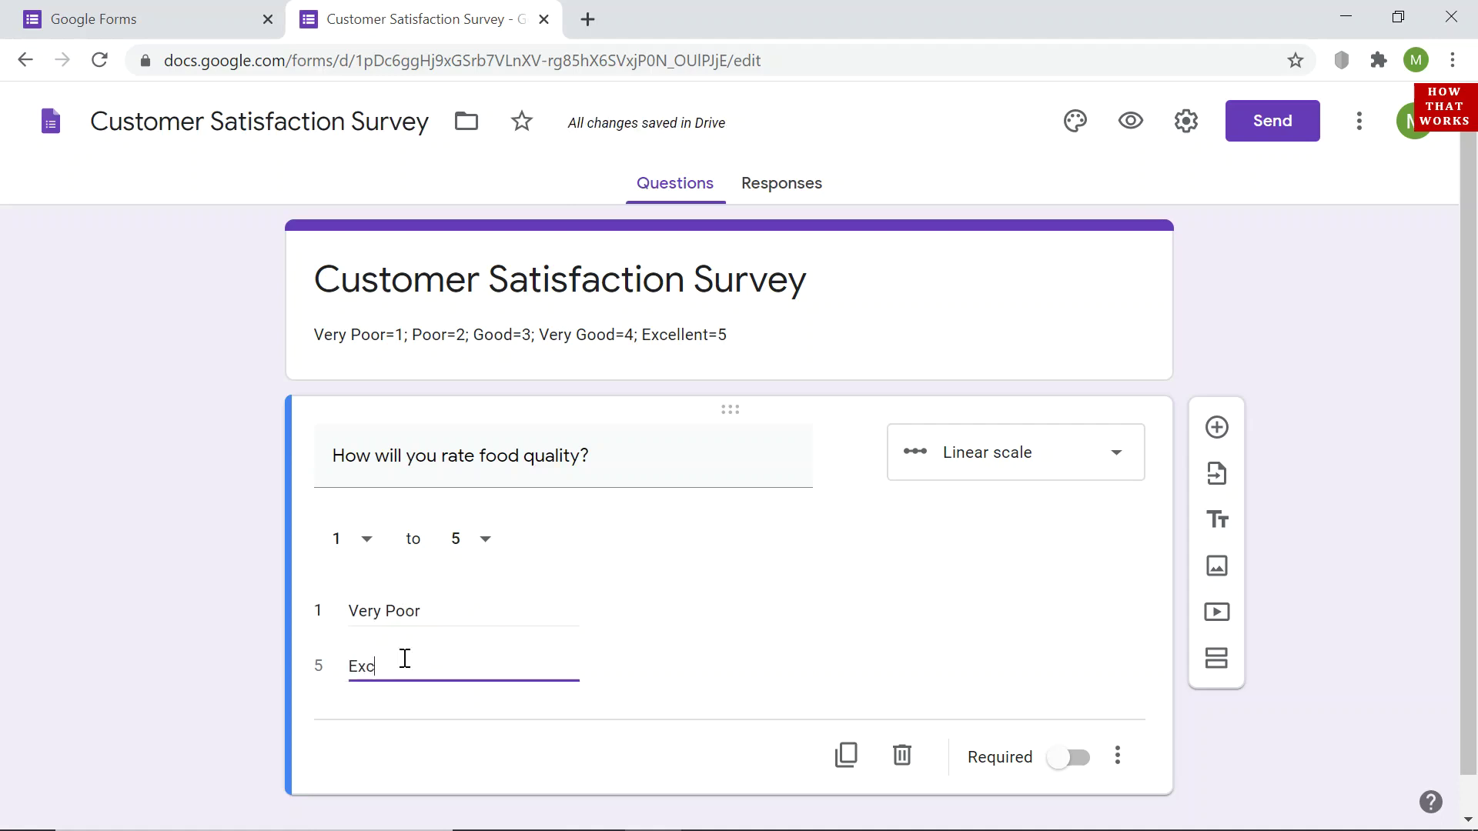
{"action": "type", "text": "ellent"}
{"action": "left_click", "coordinate": [1063, 765]}
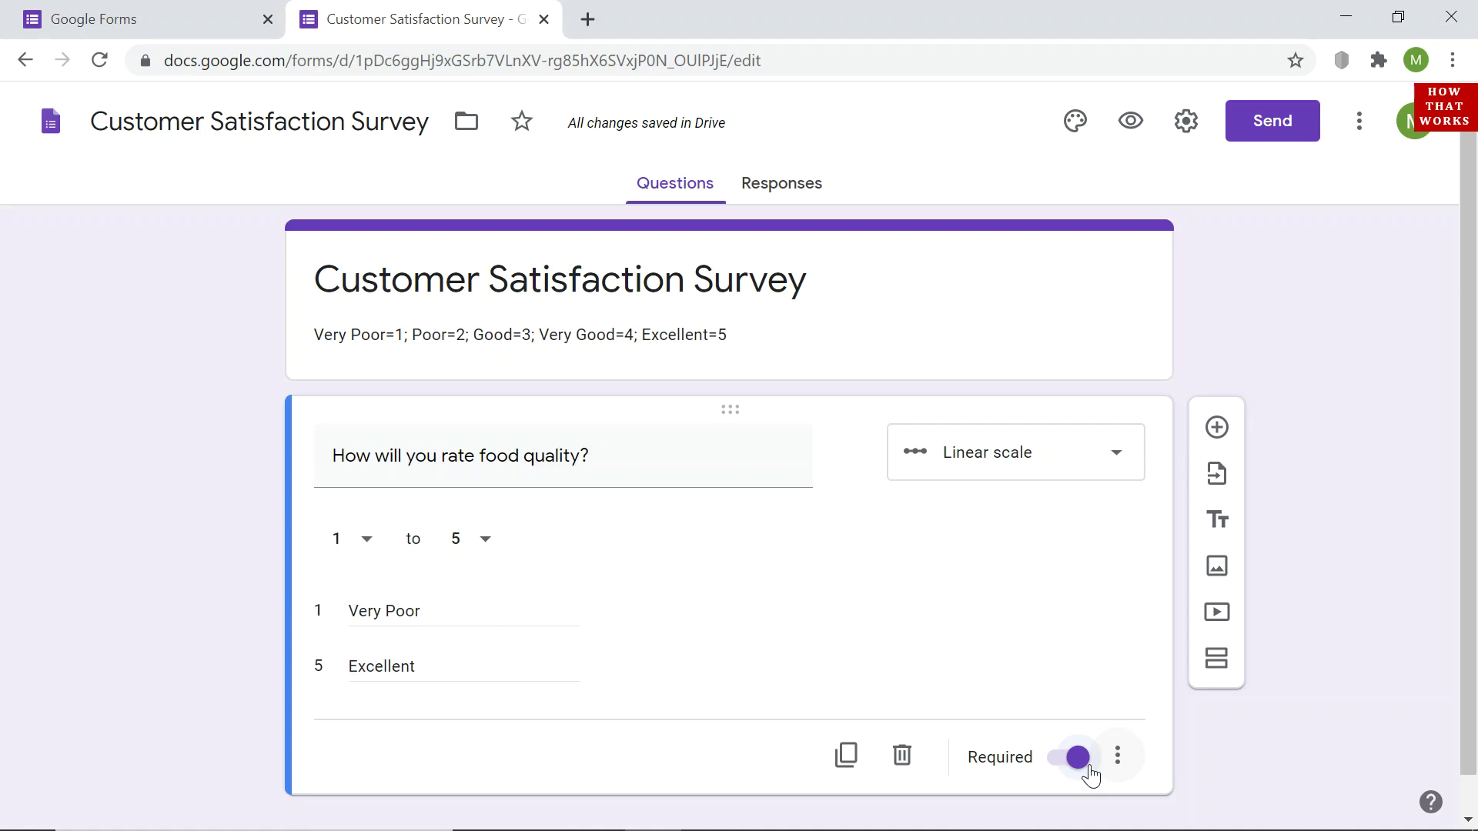
Add a new question reading "Did you like the seating arrangement of Restaurant?" and make it a Linear scale question.
{"action": "scroll", "coordinate": [1467, 388], "scroll_direction": "down", "scroll_amount": 1}
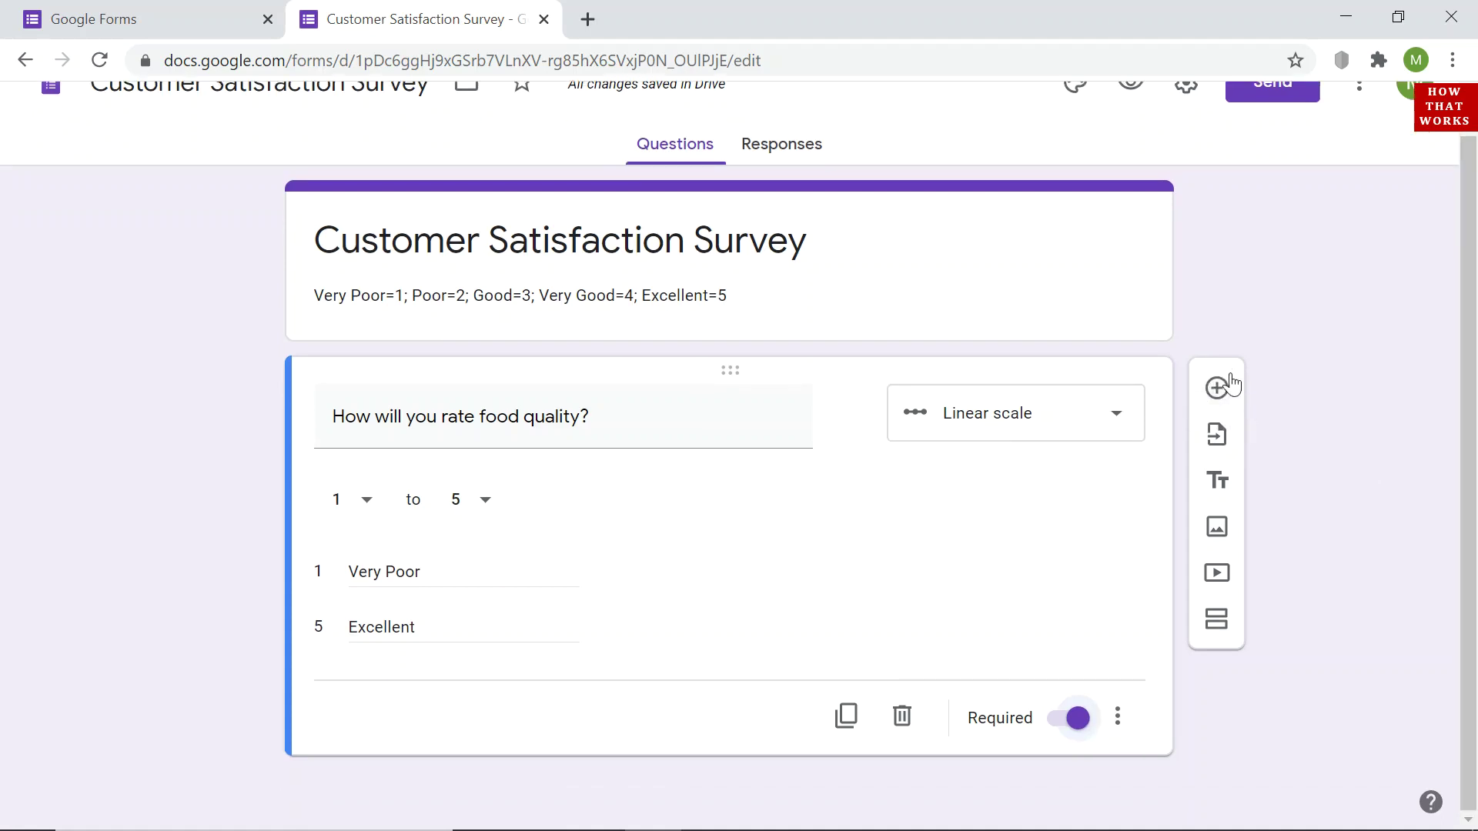
{"action": "left_click", "coordinate": [1217, 390]}
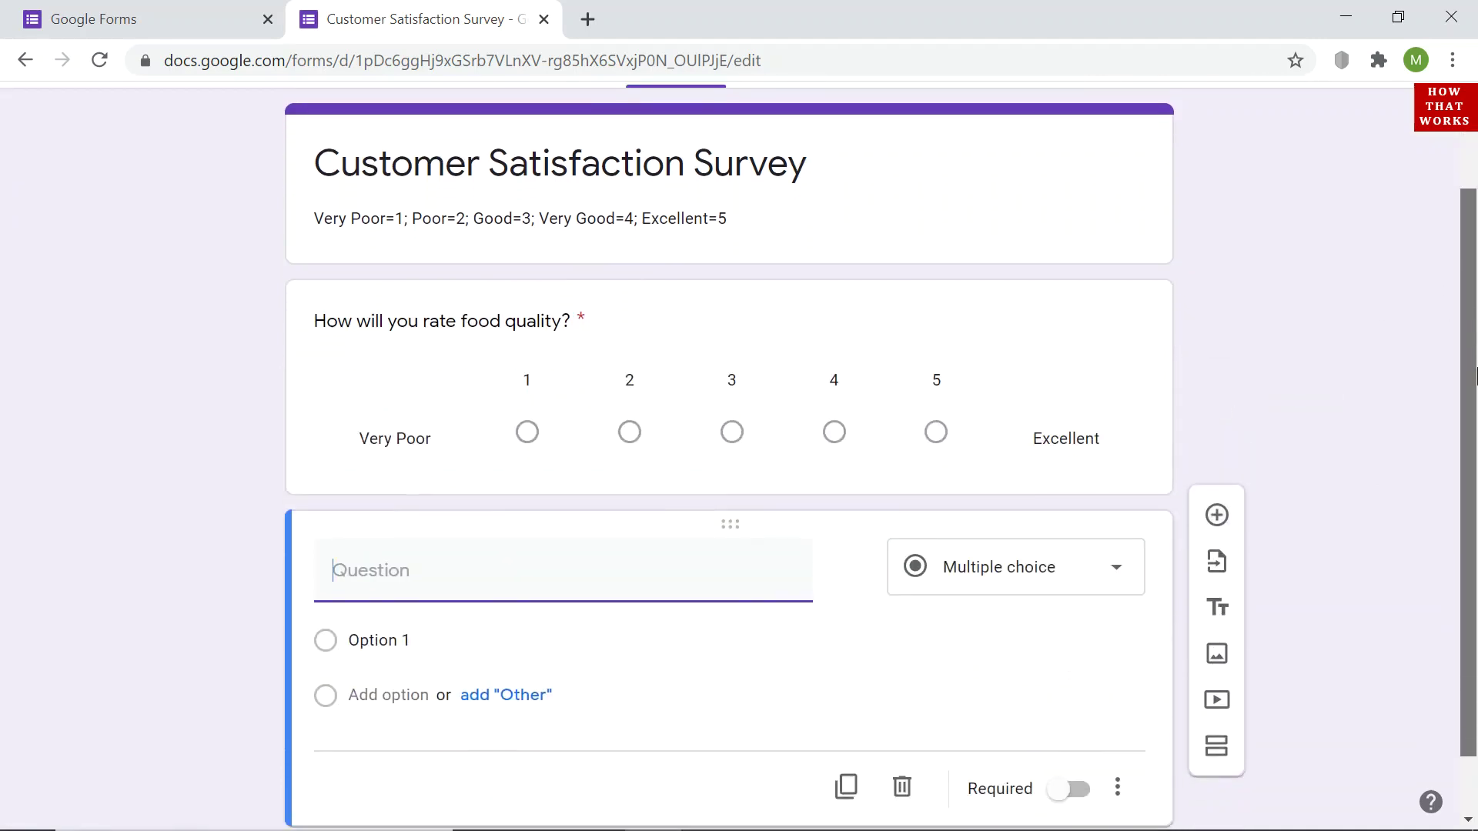
{"action": "type", "text": "H"}
{"action": "key", "text": "BackSpace"}
{"action": "type", "text": "D"}
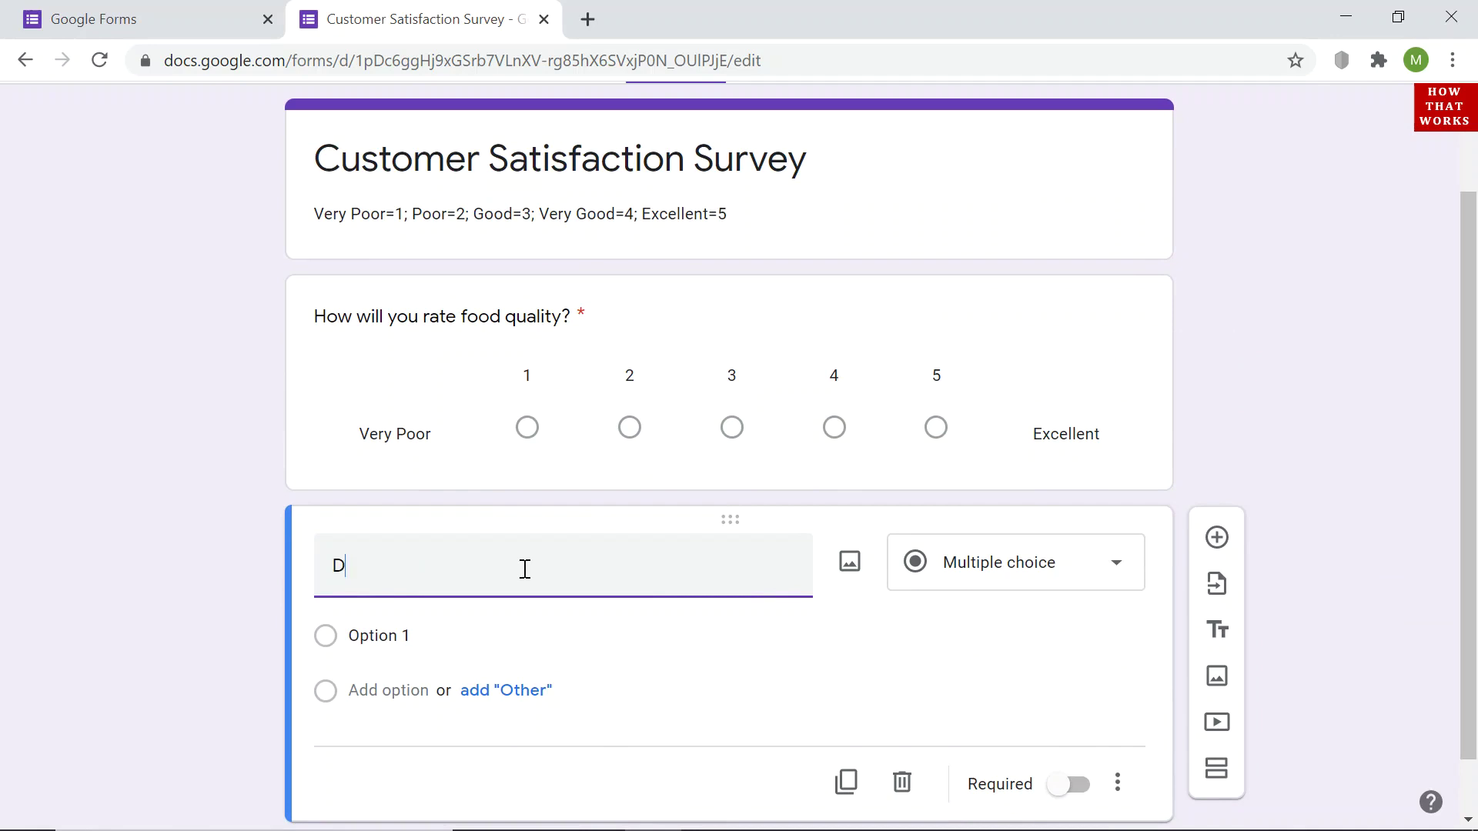
{"action": "type", "text": "id you like the seati"}
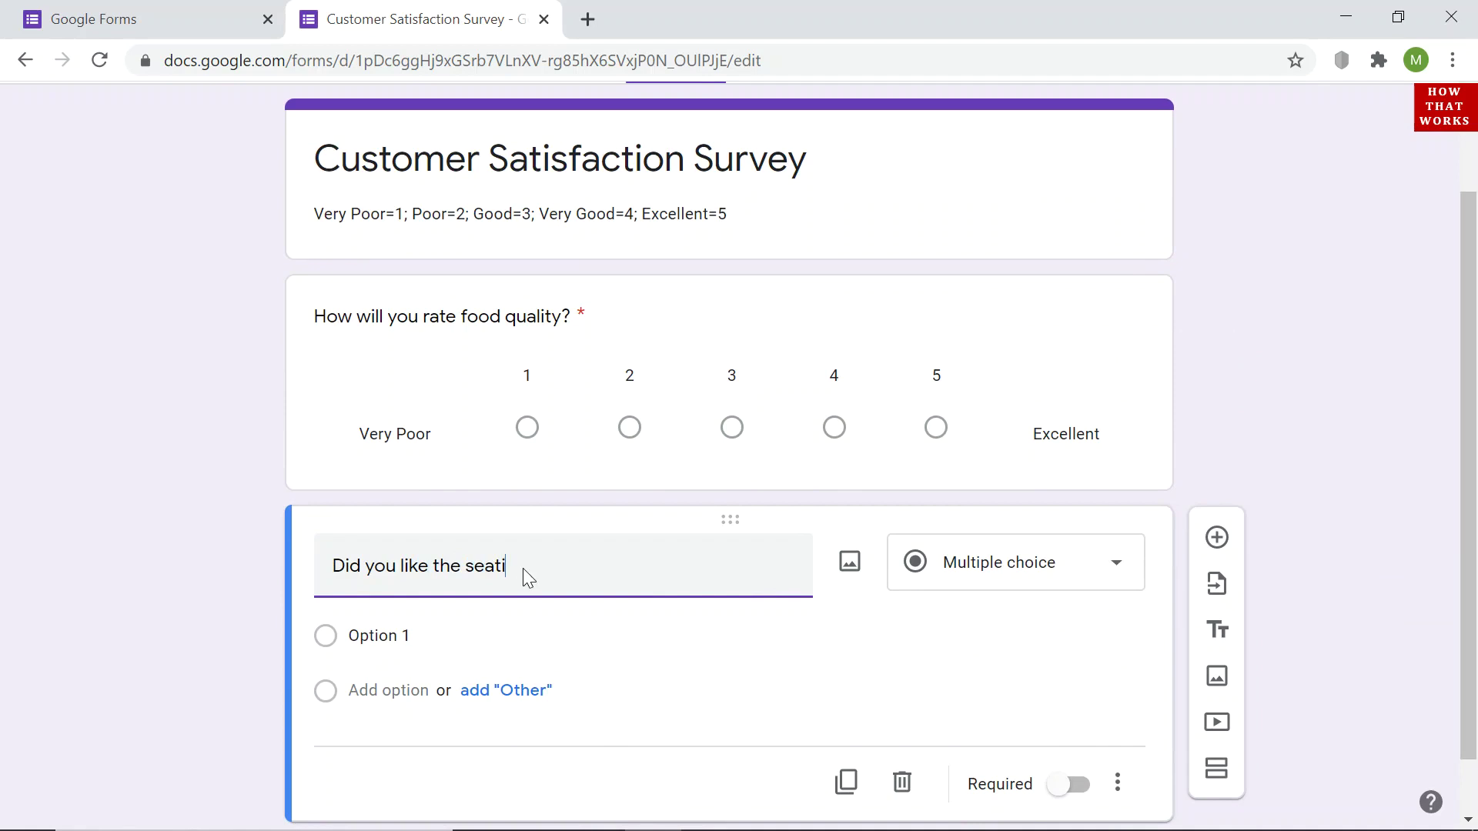
{"action": "type", "text": "ng arrangme"}
{"action": "key", "text": "BackSpace"}
{"action": "type", "text": "ement of Restaurant?"}
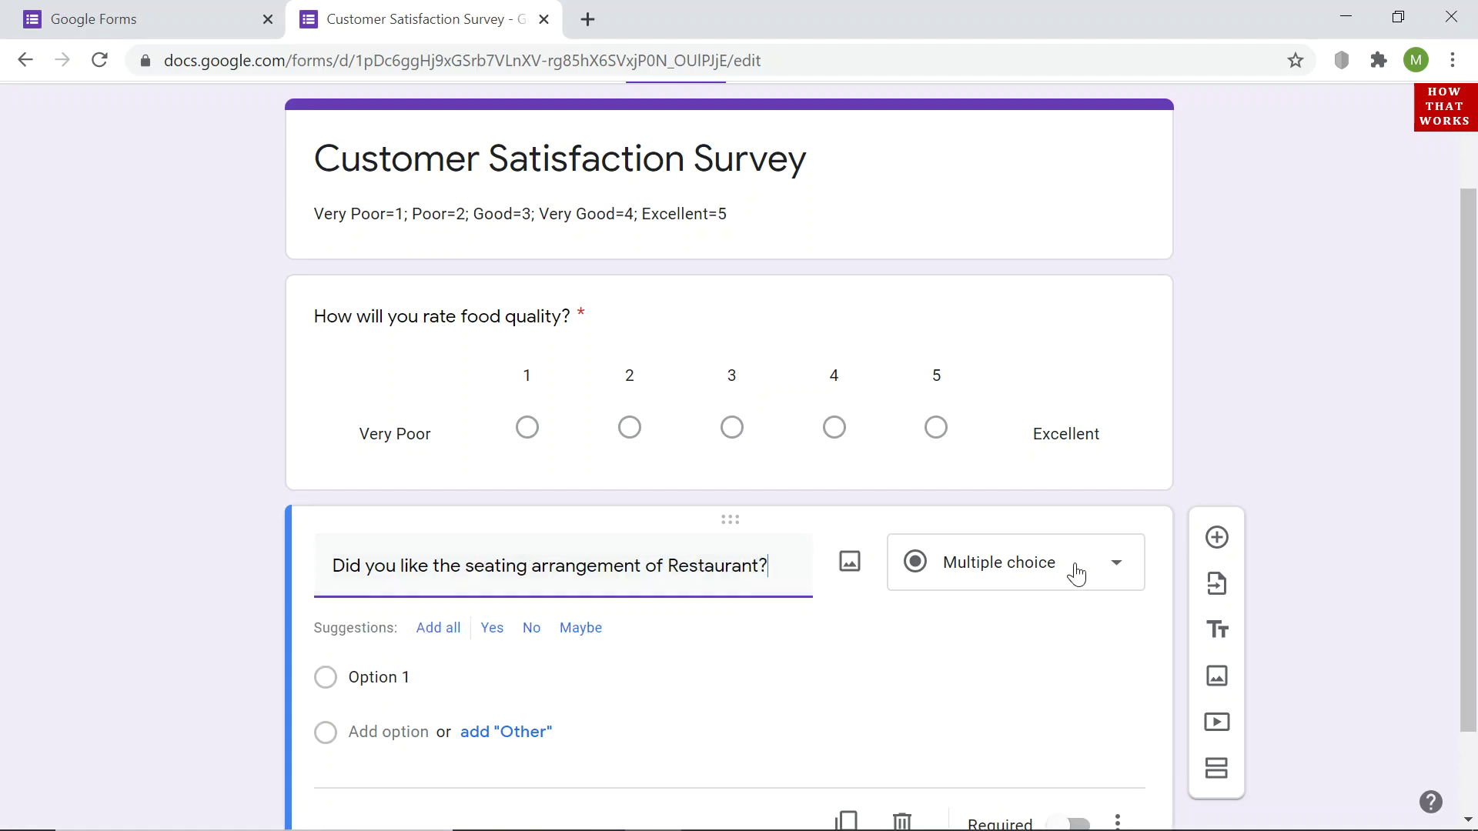
{"action": "left_click", "coordinate": [1018, 577]}
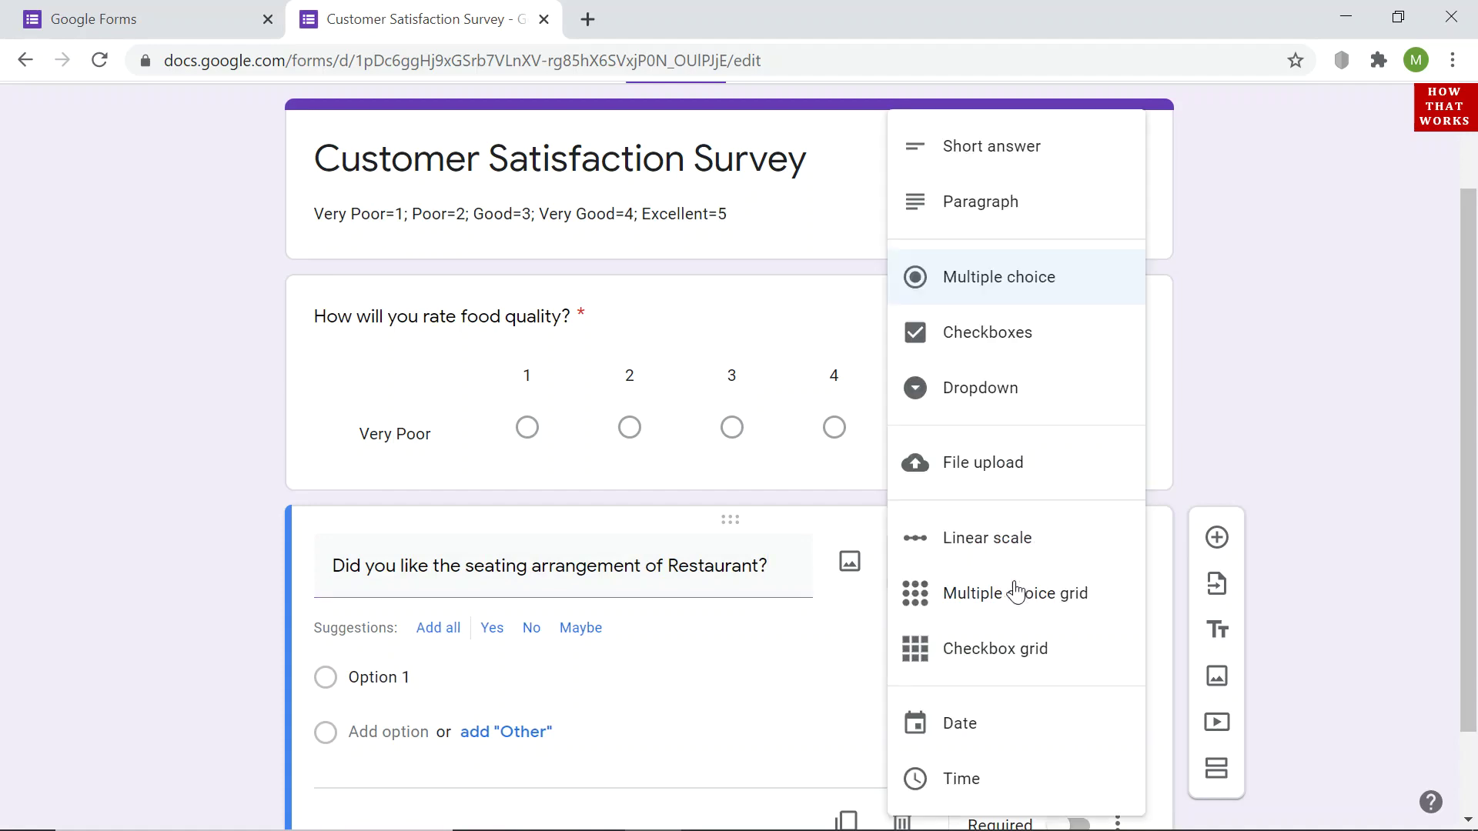
{"action": "left_click", "coordinate": [1037, 553]}
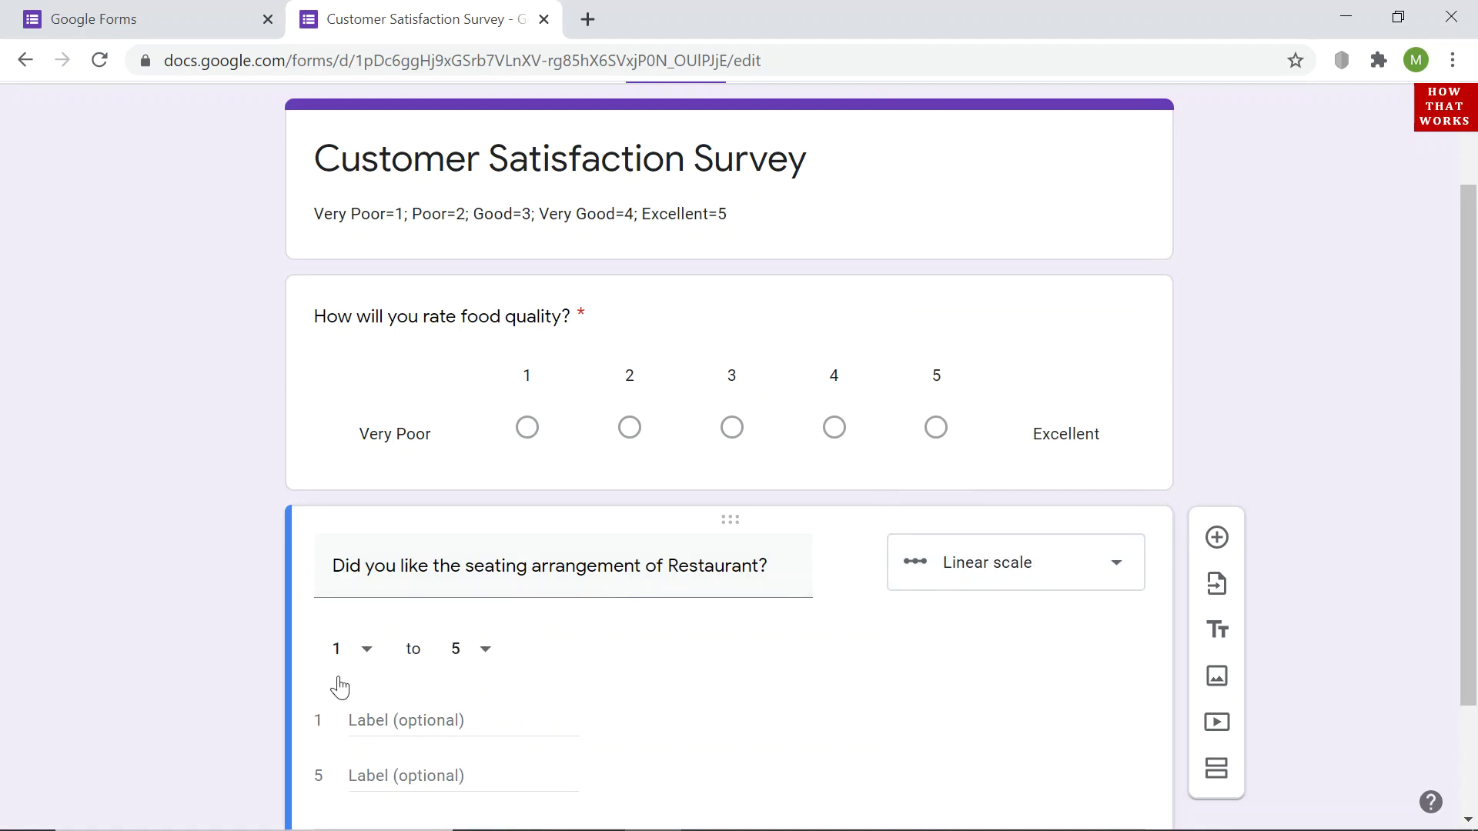
{"action": "left_click", "coordinate": [410, 727]}
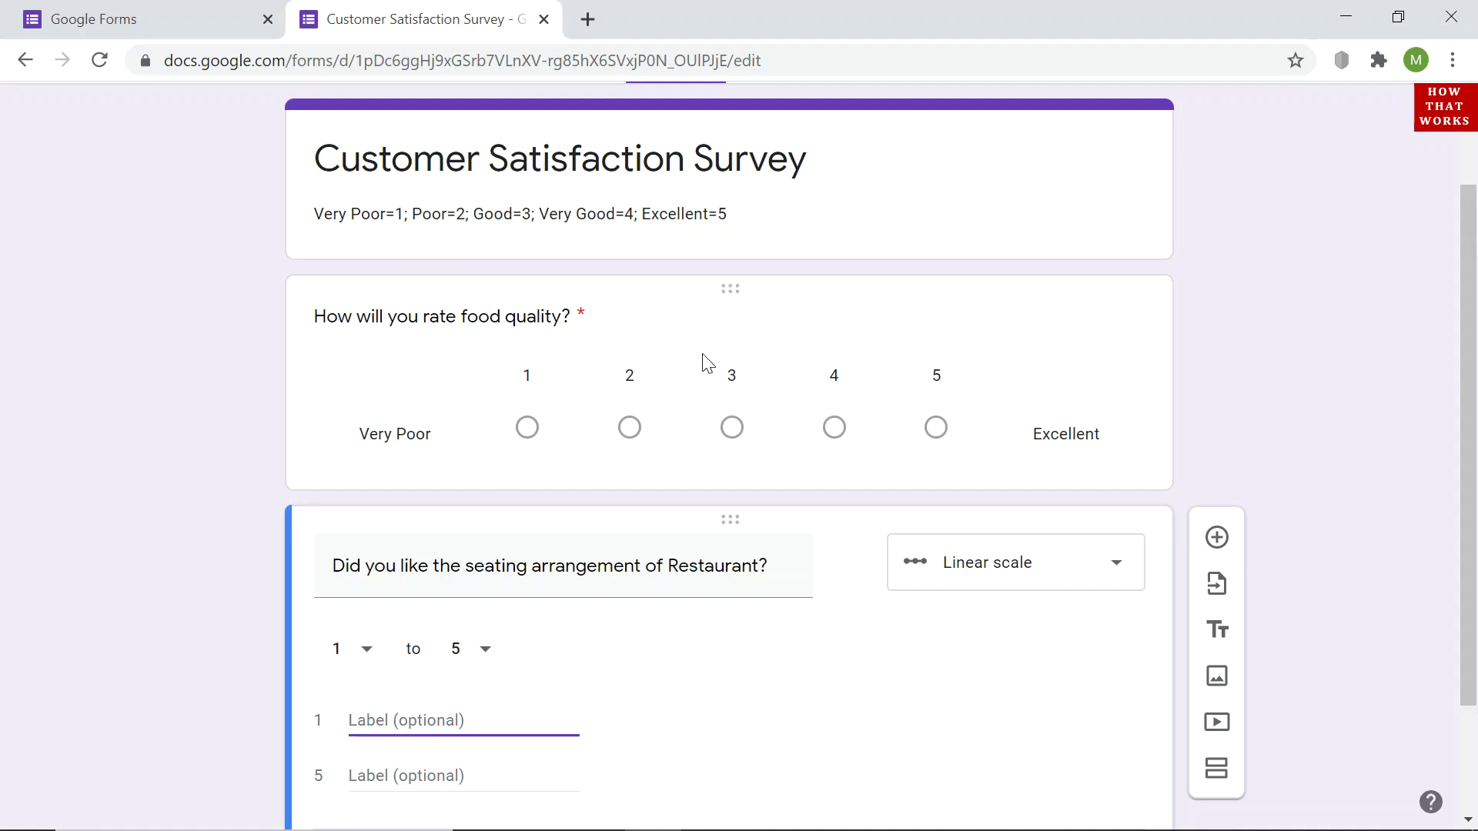
Add another question below the seating question, reading "Is the restaurant easy to reach ?".
{"action": "scroll", "coordinate": [1473, 548], "scroll_direction": "down", "scroll_amount": 2}
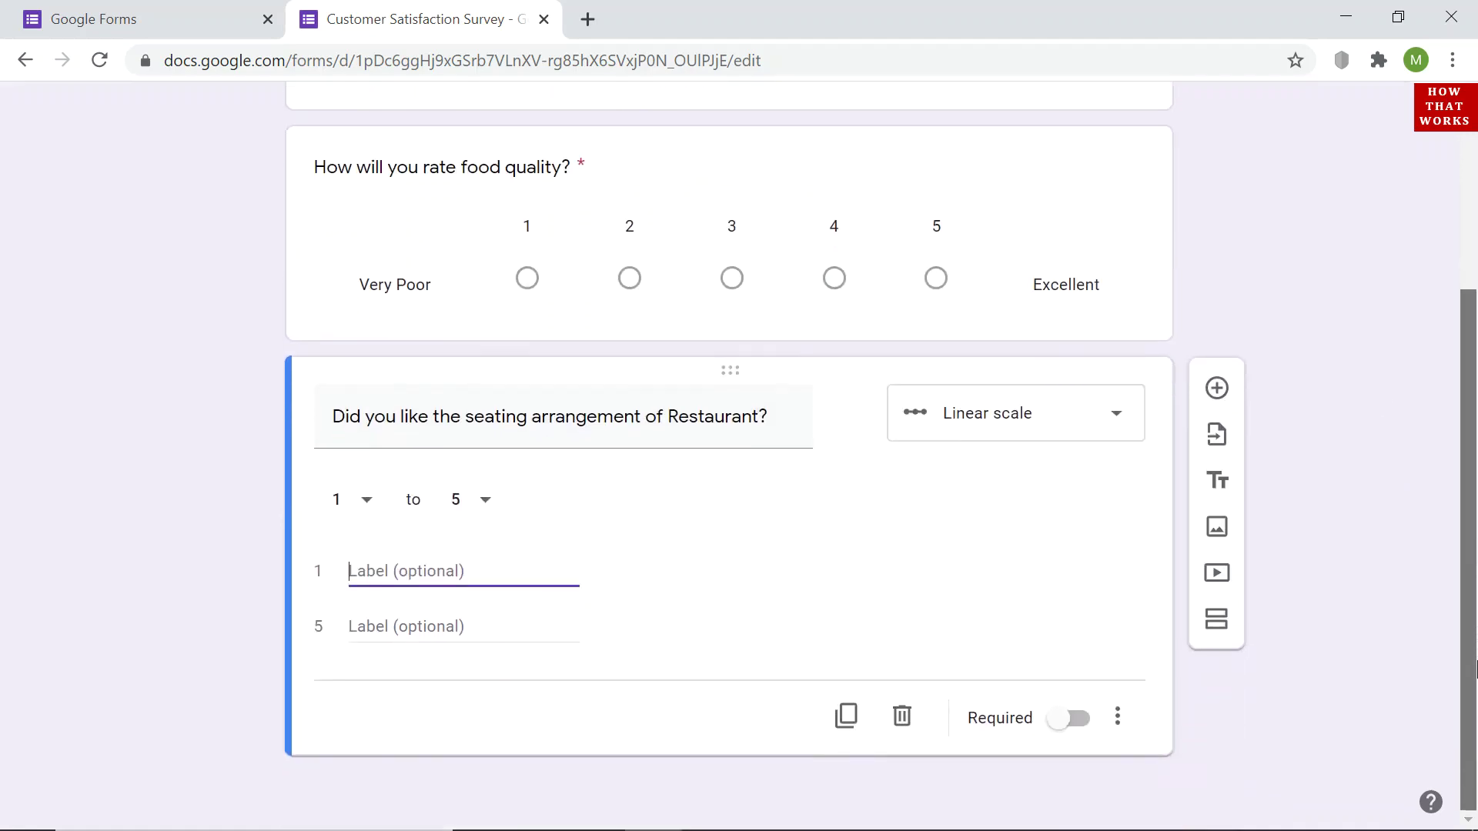
{"action": "left_click", "coordinate": [1216, 389]}
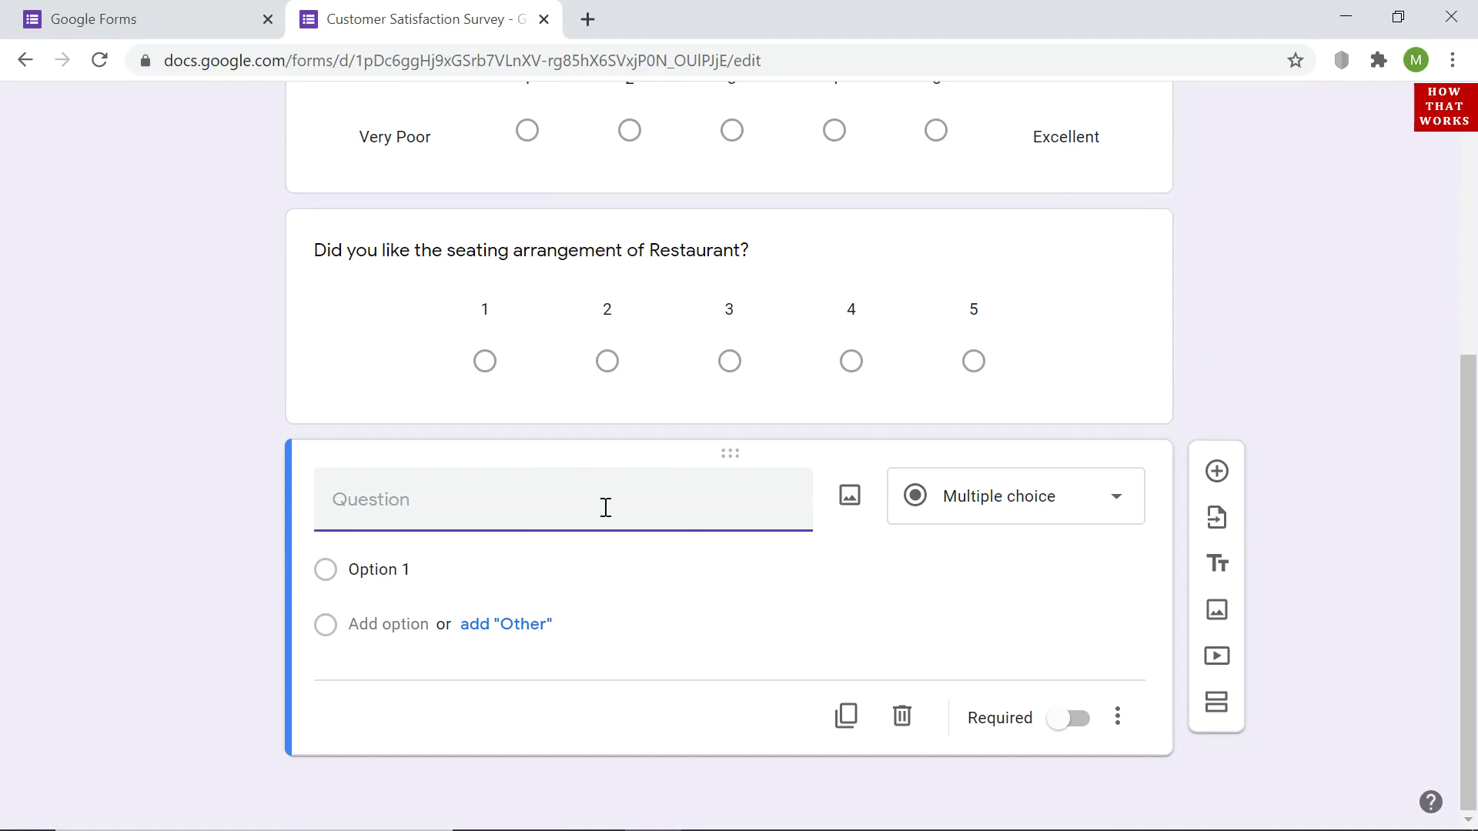
{"action": "type", "text": "Is it easy to reach ?"}
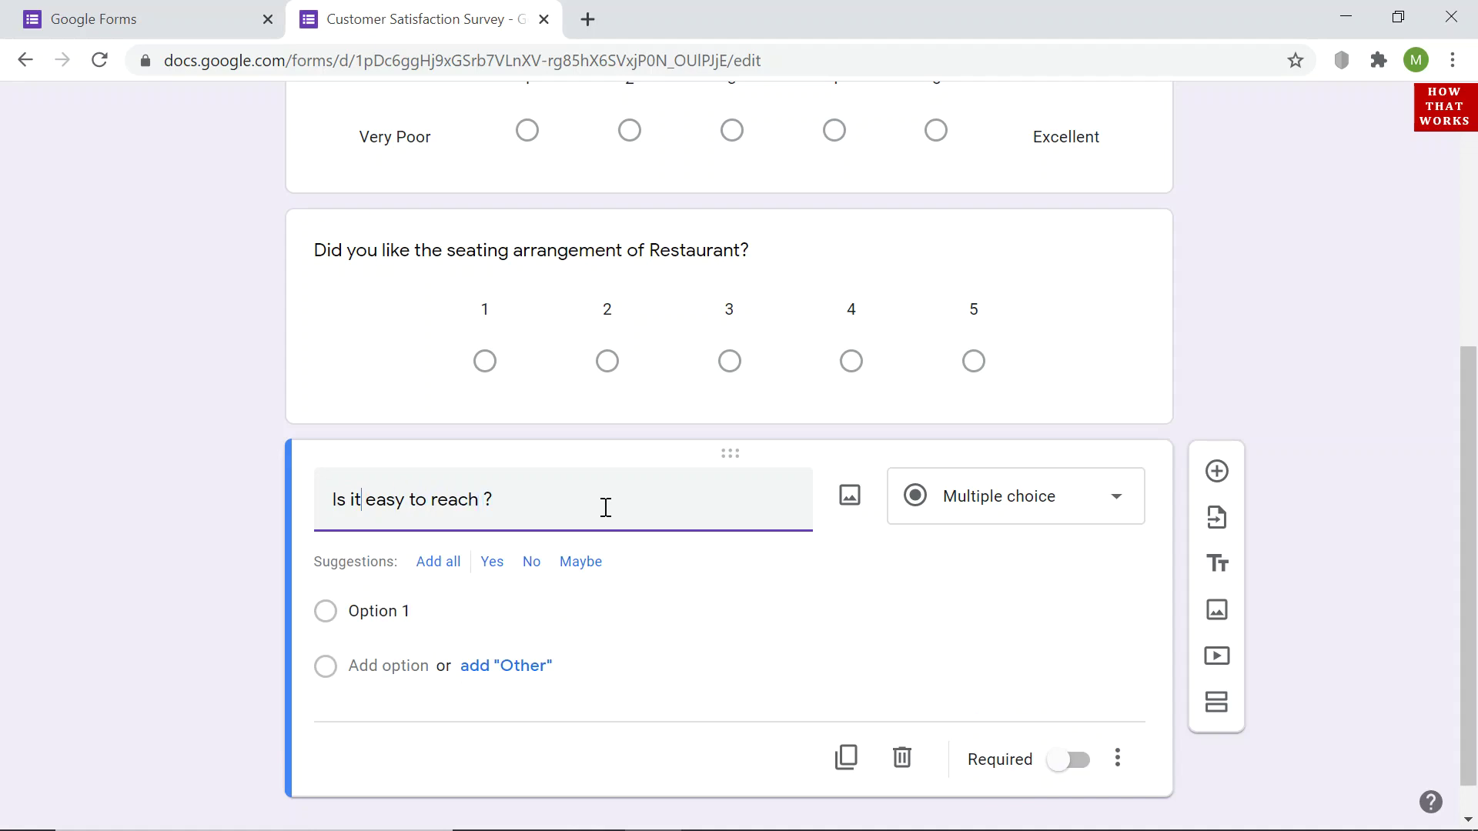
{"action": "type", "text": "the restau"}
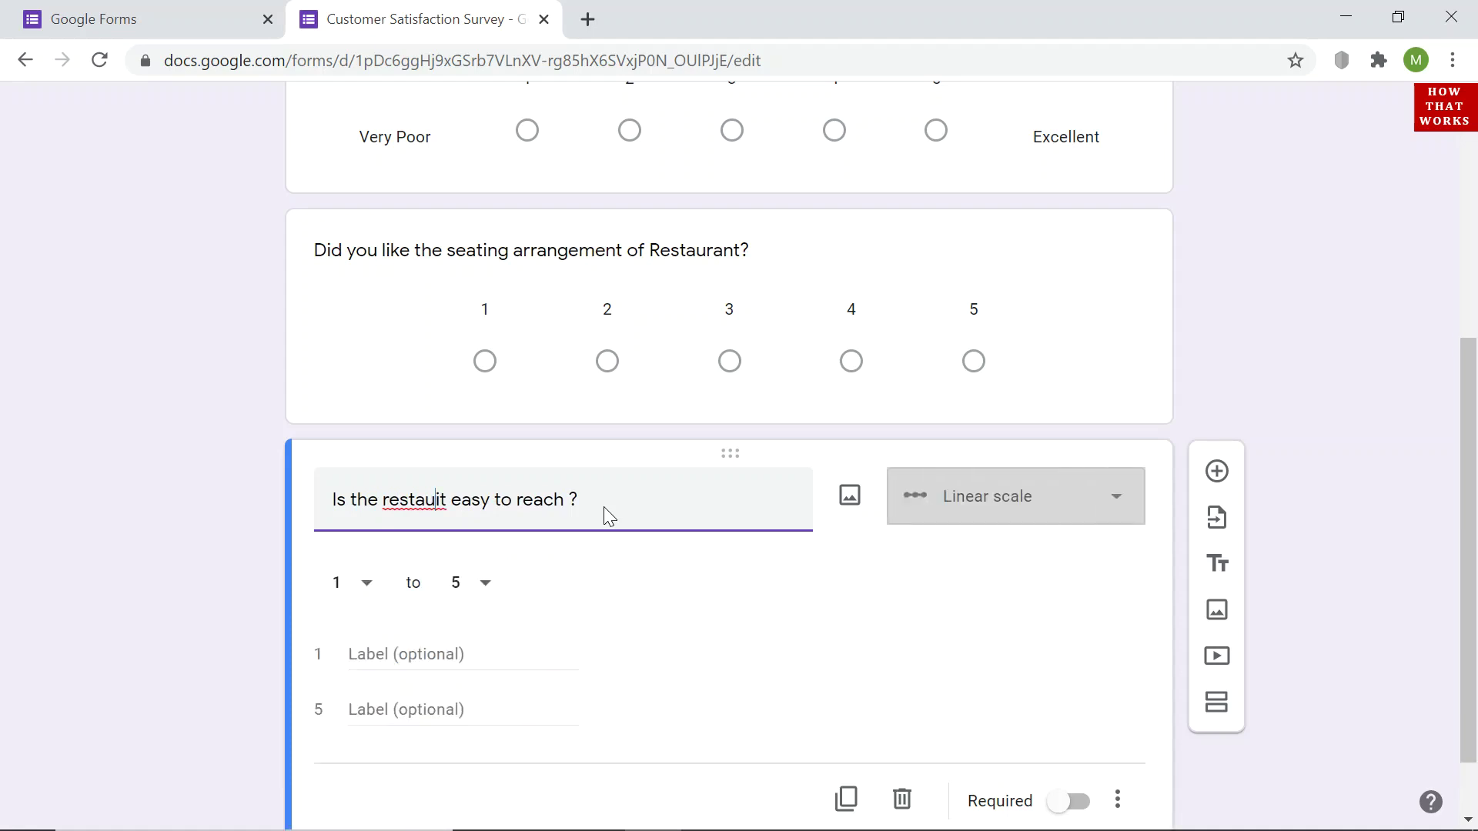
{"action": "type", "text": "rant"}
{"action": "key", "text": "Delete"}
{"action": "key", "text": "Delete"}
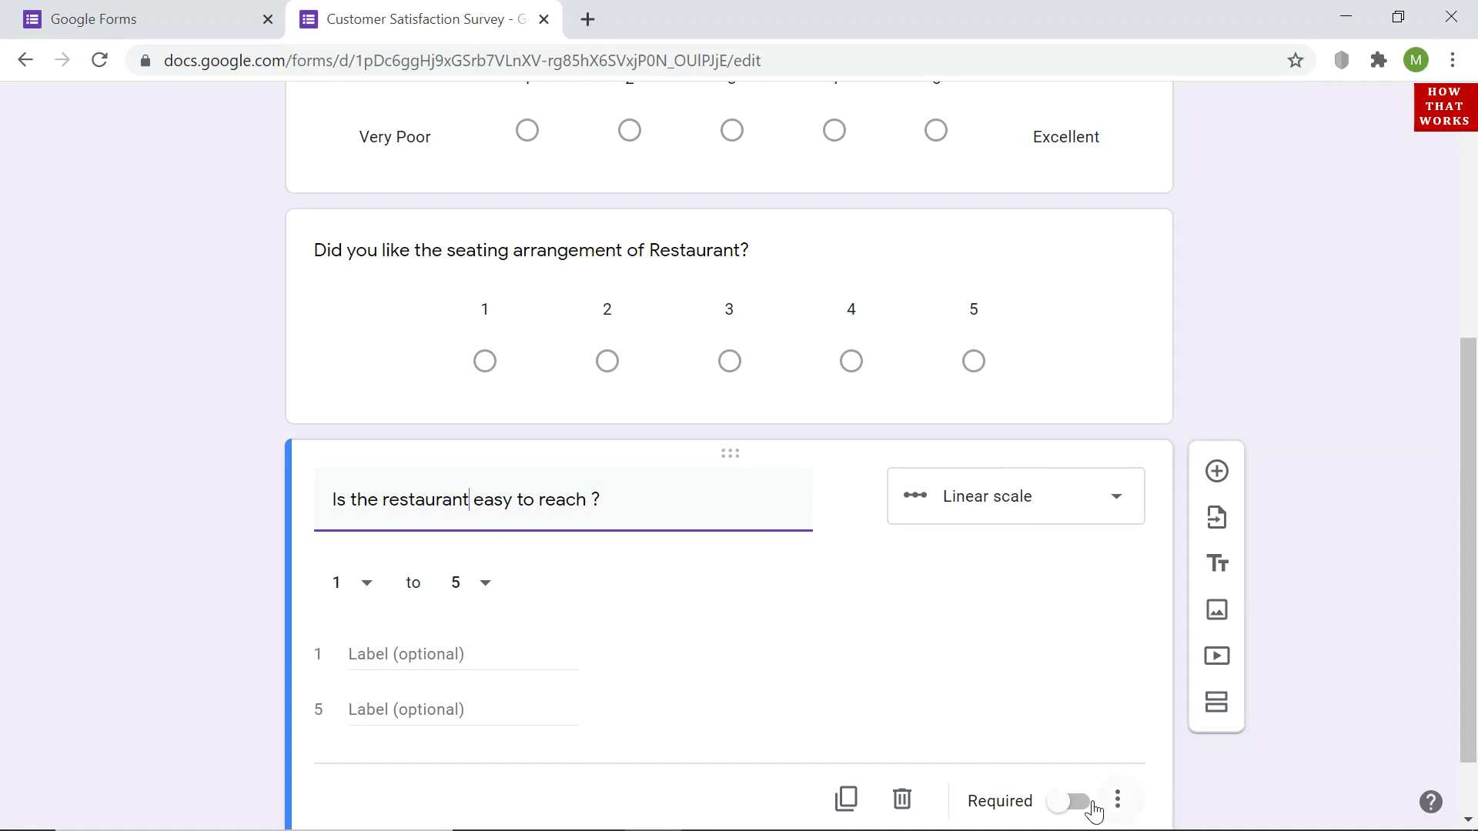
Make both the restaurant reachability question and the seating arrangement question required.
{"action": "left_click", "coordinate": [1061, 805]}
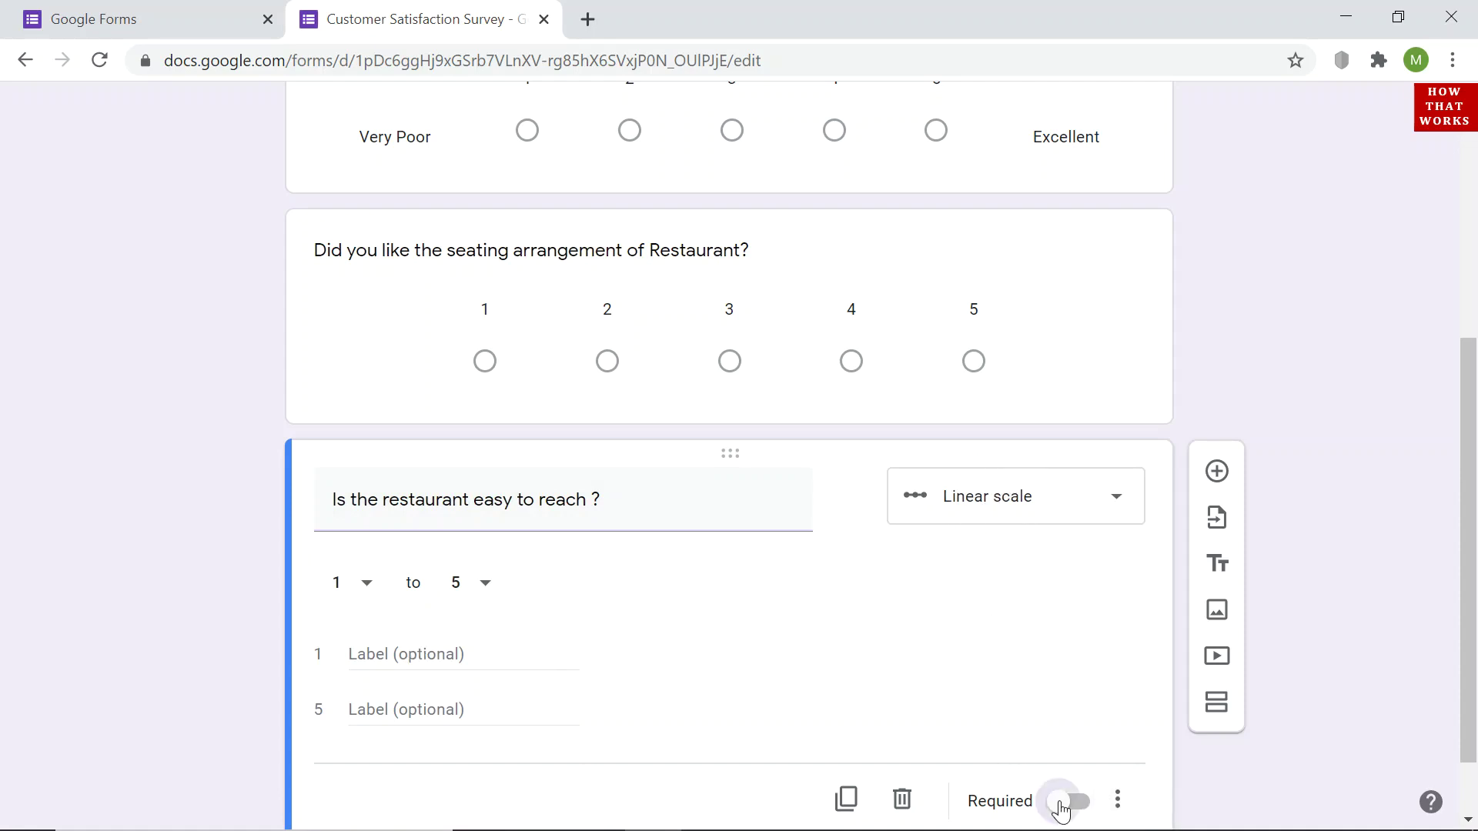
{"action": "left_click", "coordinate": [1088, 276]}
{"action": "left_click", "coordinate": [1062, 572]}
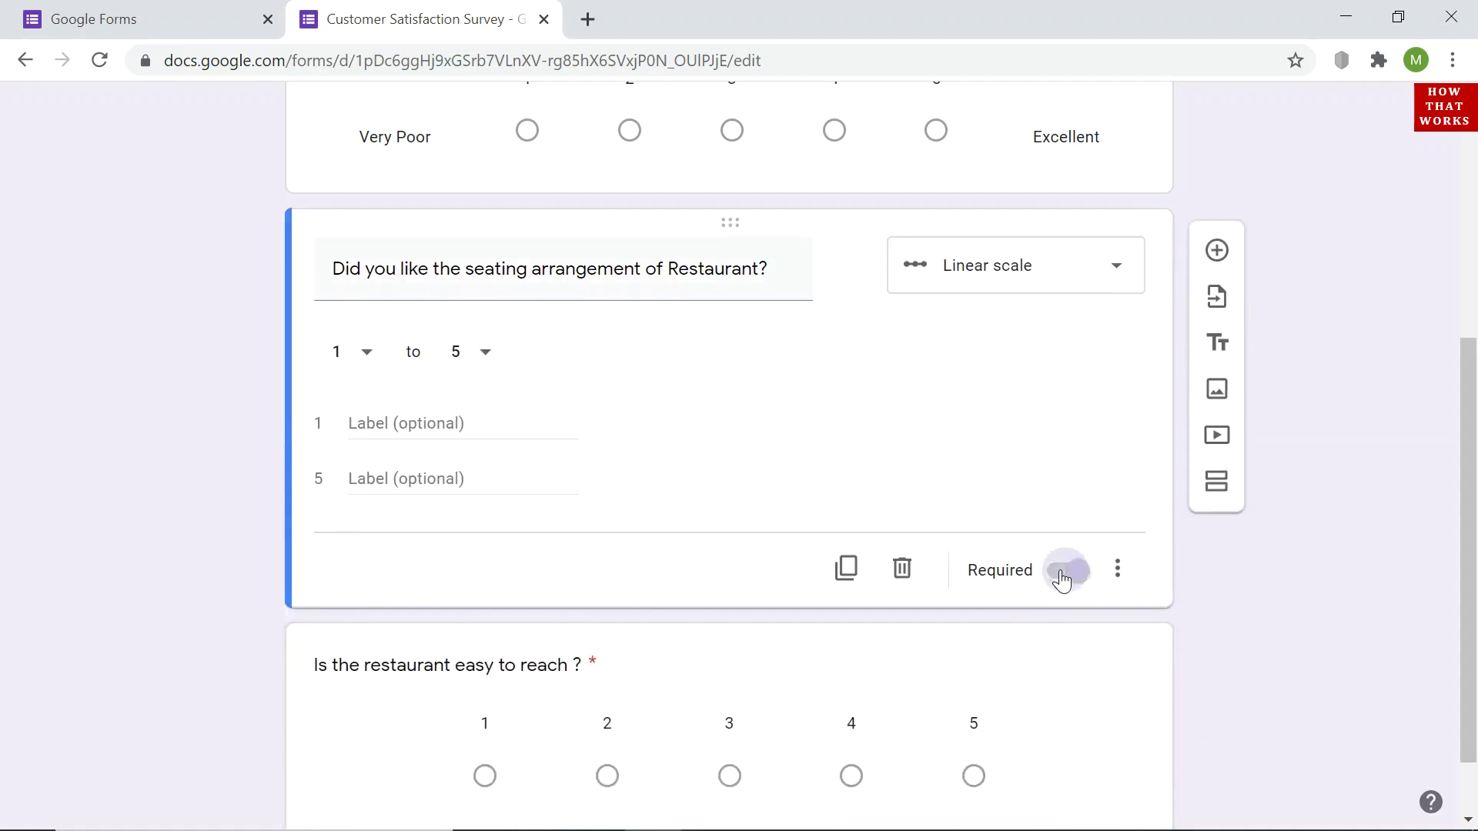
Preview the form and submit a test response rating food quality 4, seating arrangement 3 and ease of reaching the restaurant 2.
{"action": "left_click_drag", "start_coordinate": [1475, 539], "coordinate": [1461, 270]}
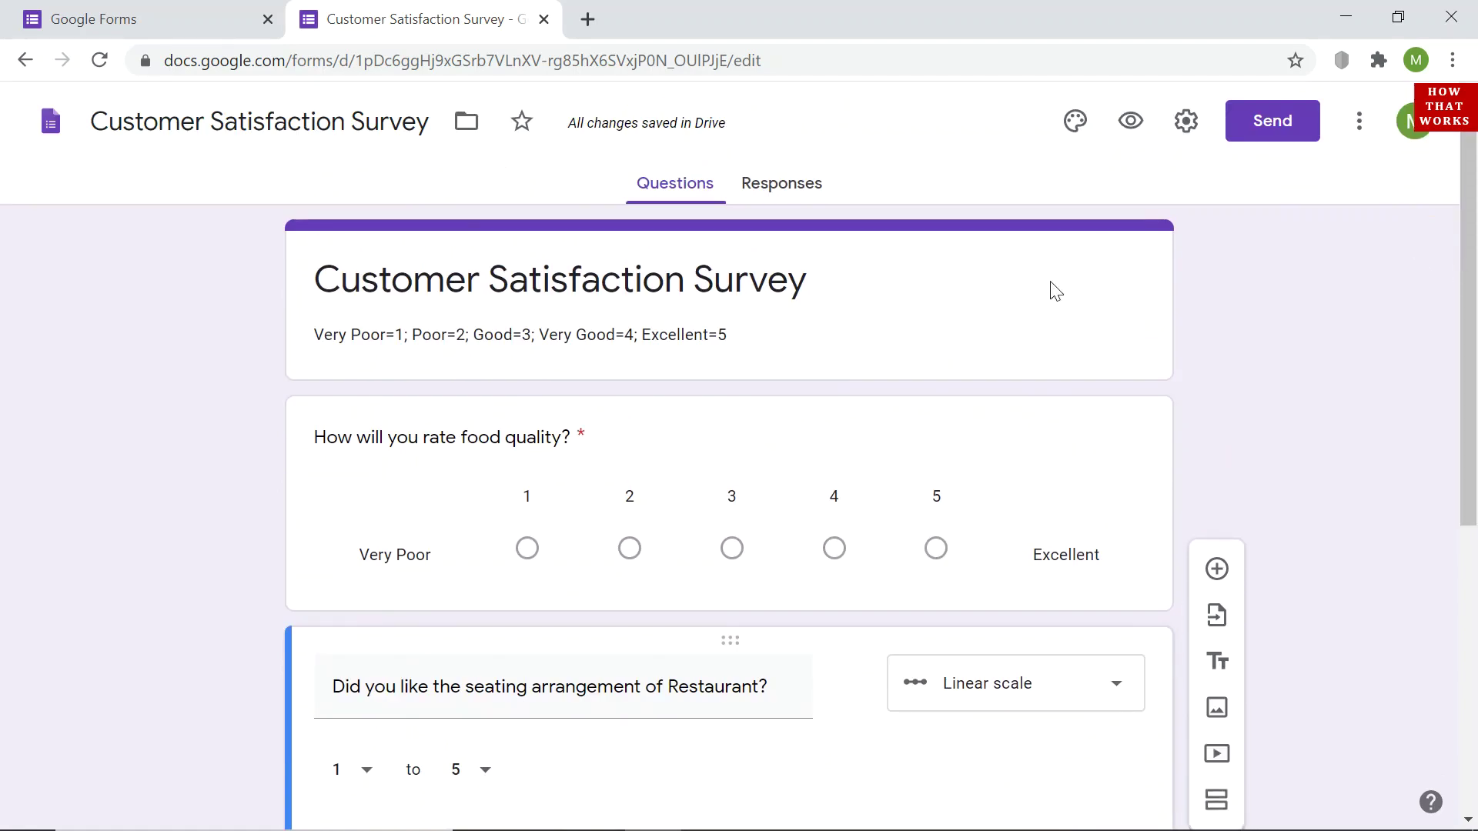
{"action": "left_click", "coordinate": [1131, 135]}
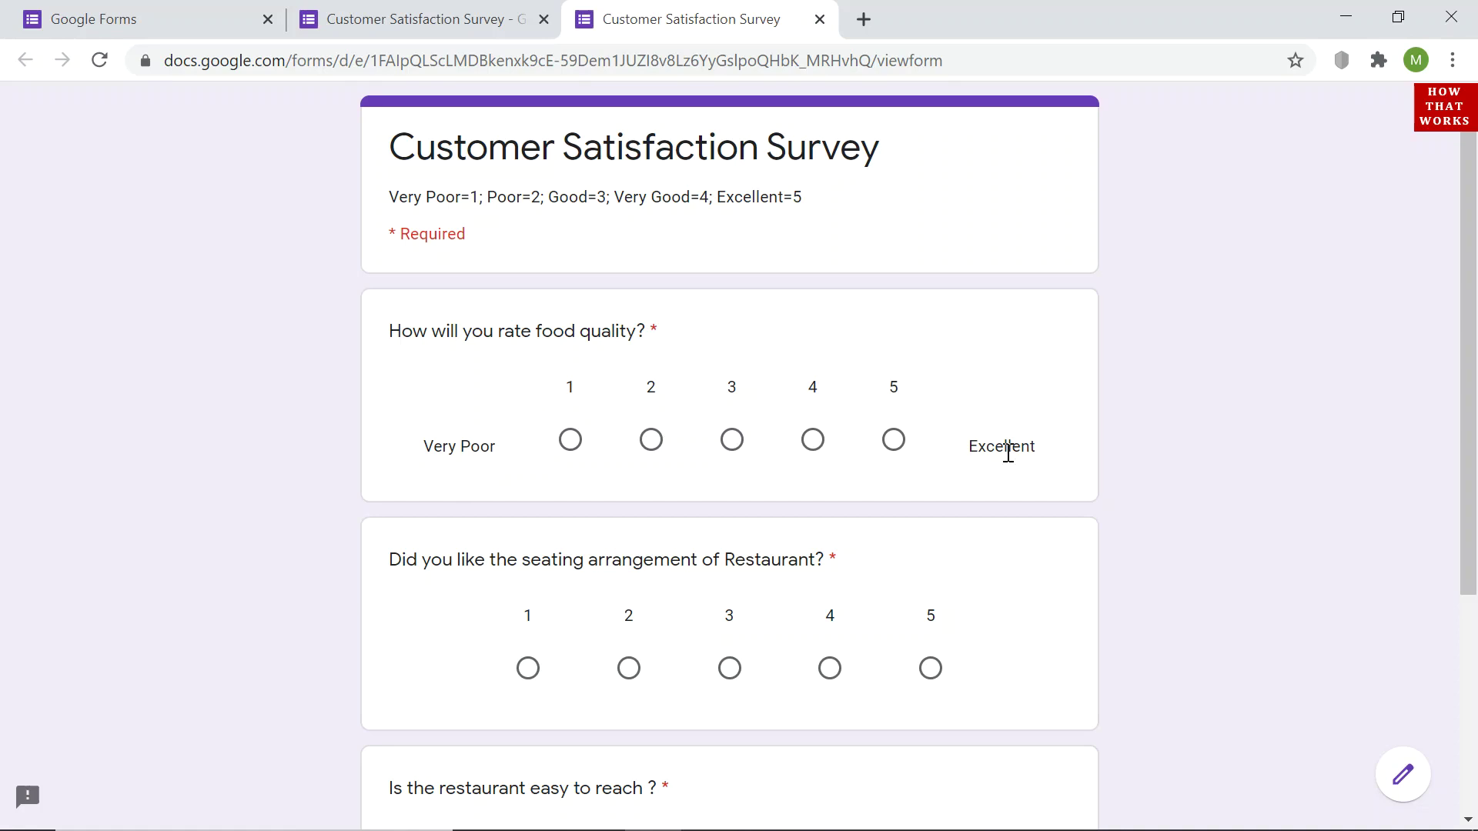
{"action": "left_click_drag", "start_coordinate": [1468, 488], "coordinate": [1476, 644]}
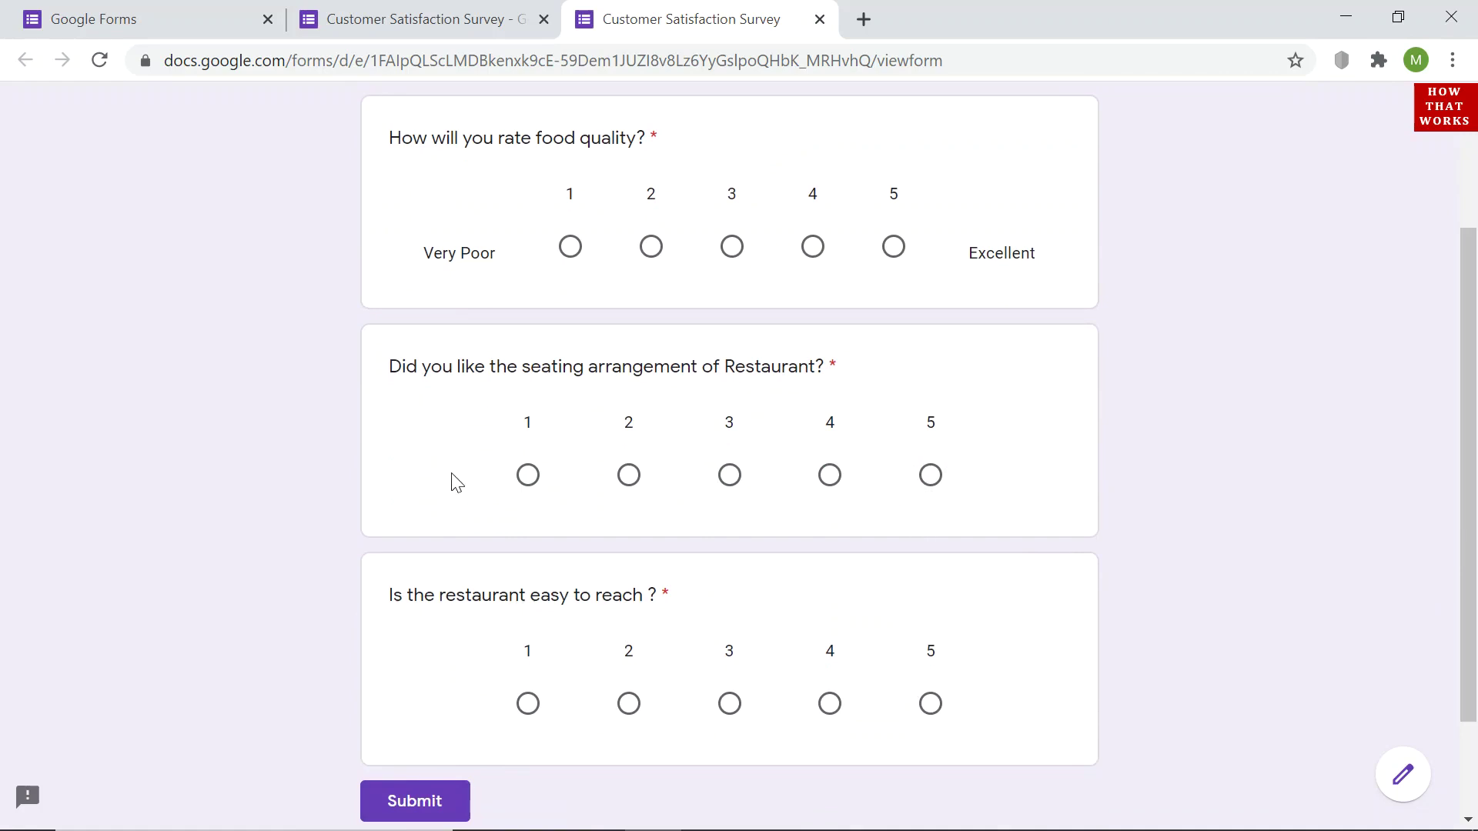
{"action": "left_click", "coordinate": [813, 248]}
{"action": "left_click", "coordinate": [731, 482]}
{"action": "left_click", "coordinate": [398, 817]}
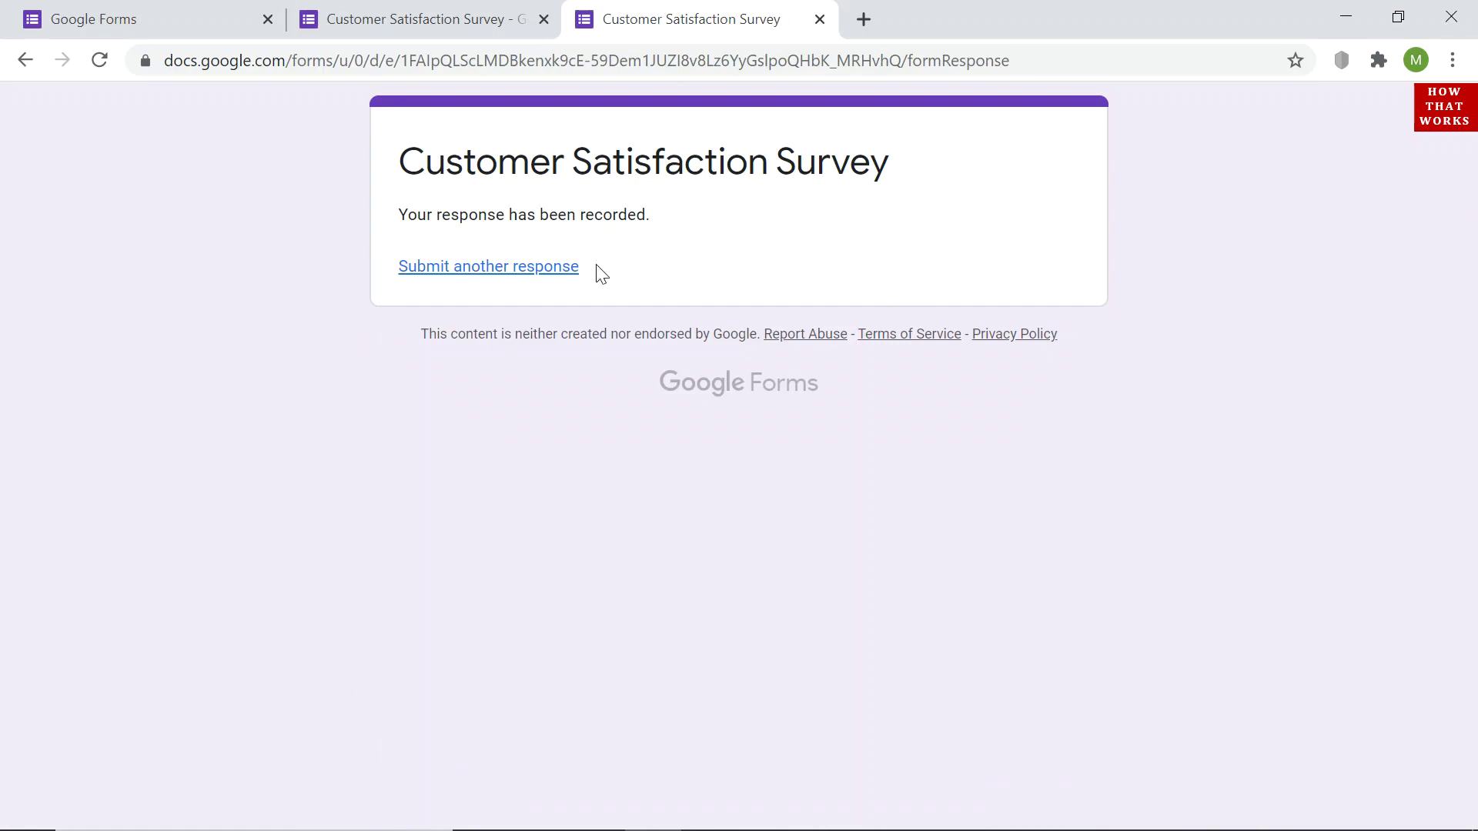
Return to the form editor and examine the response summary charts for all three questions.
{"action": "left_click", "coordinate": [442, 11]}
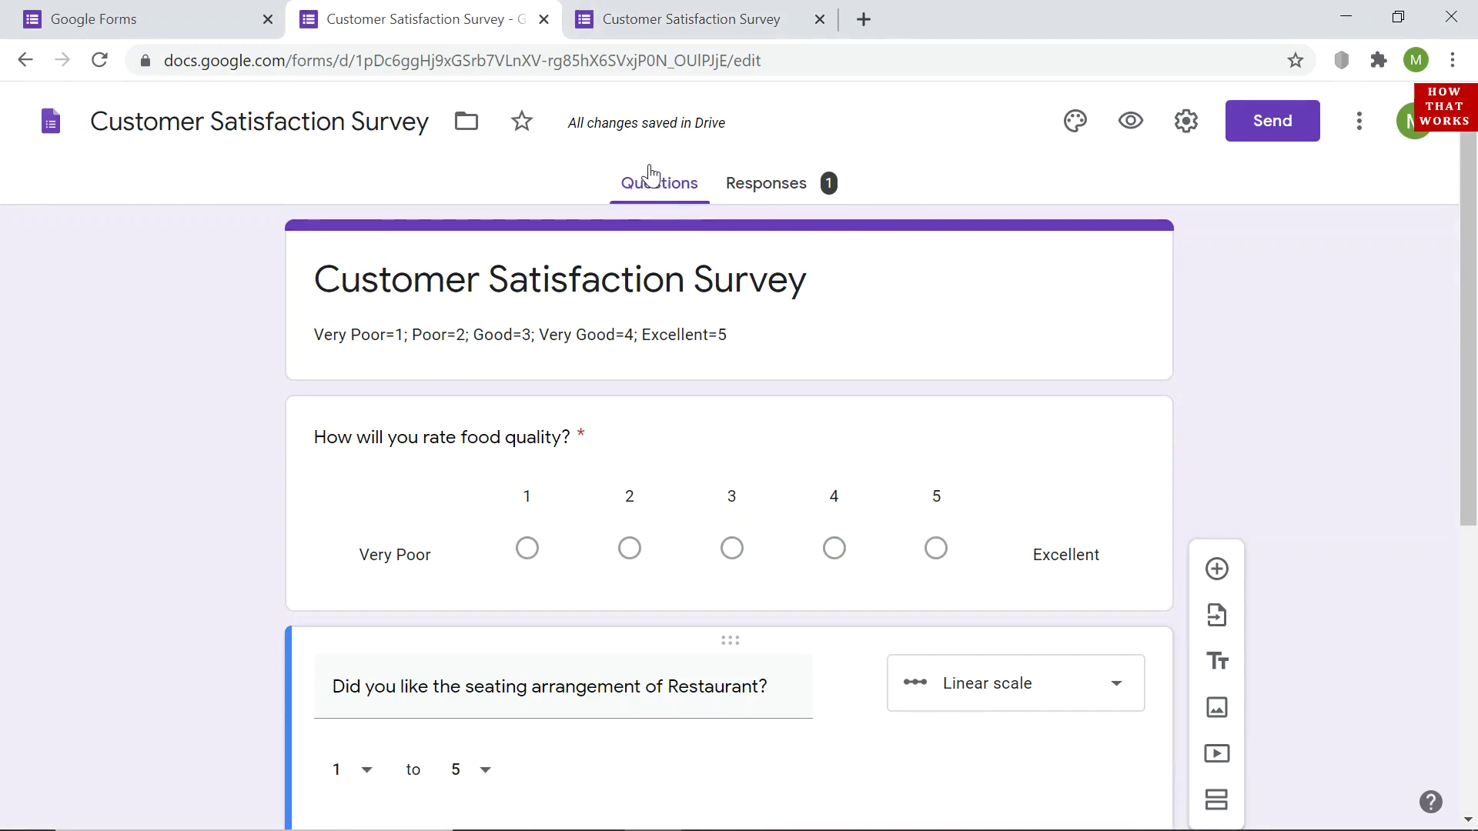
{"action": "left_click", "coordinate": [777, 190]}
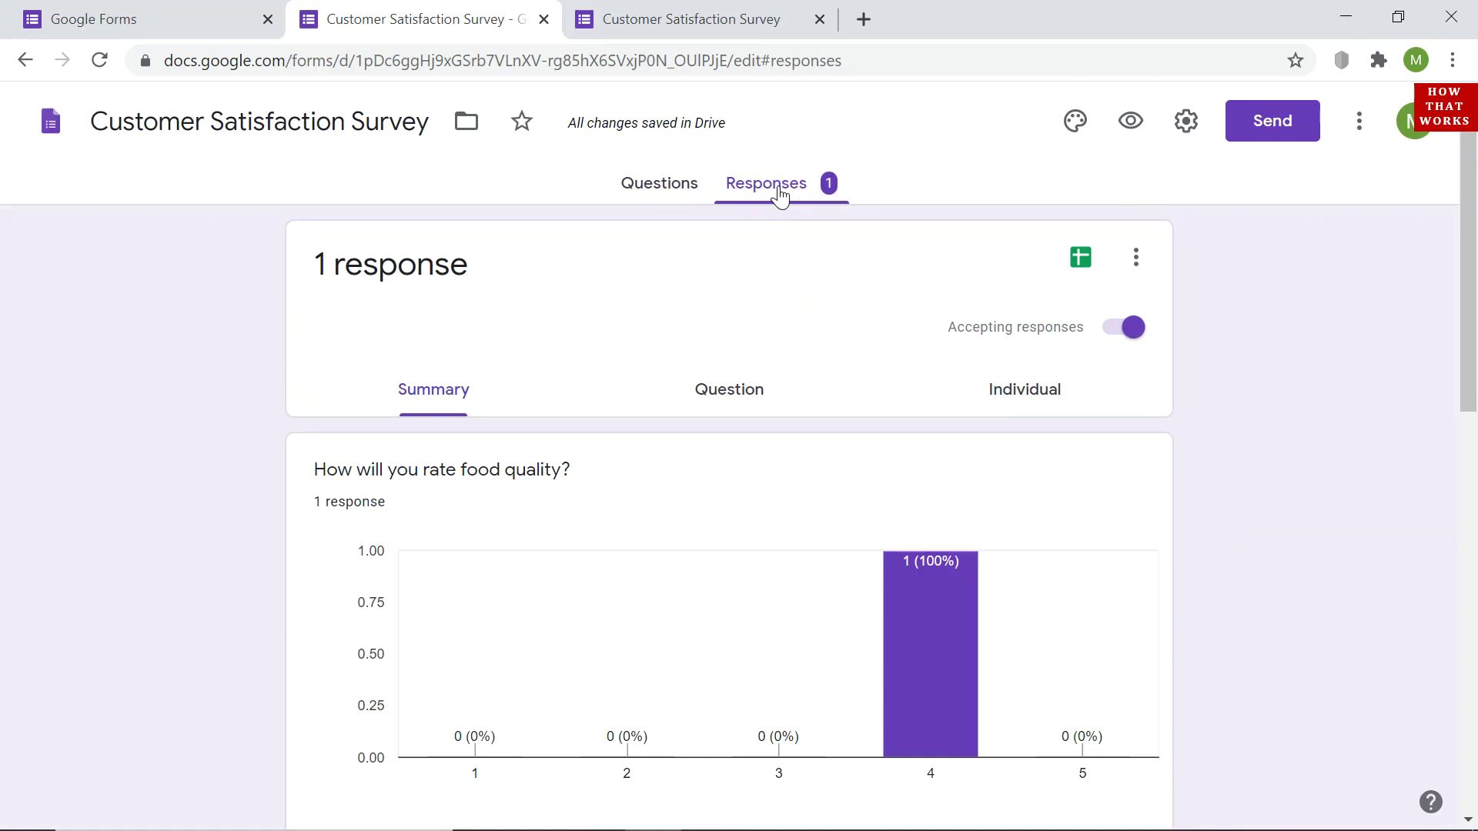
{"action": "scroll", "coordinate": [885, 223], "scroll_direction": "down", "scroll_amount": 2}
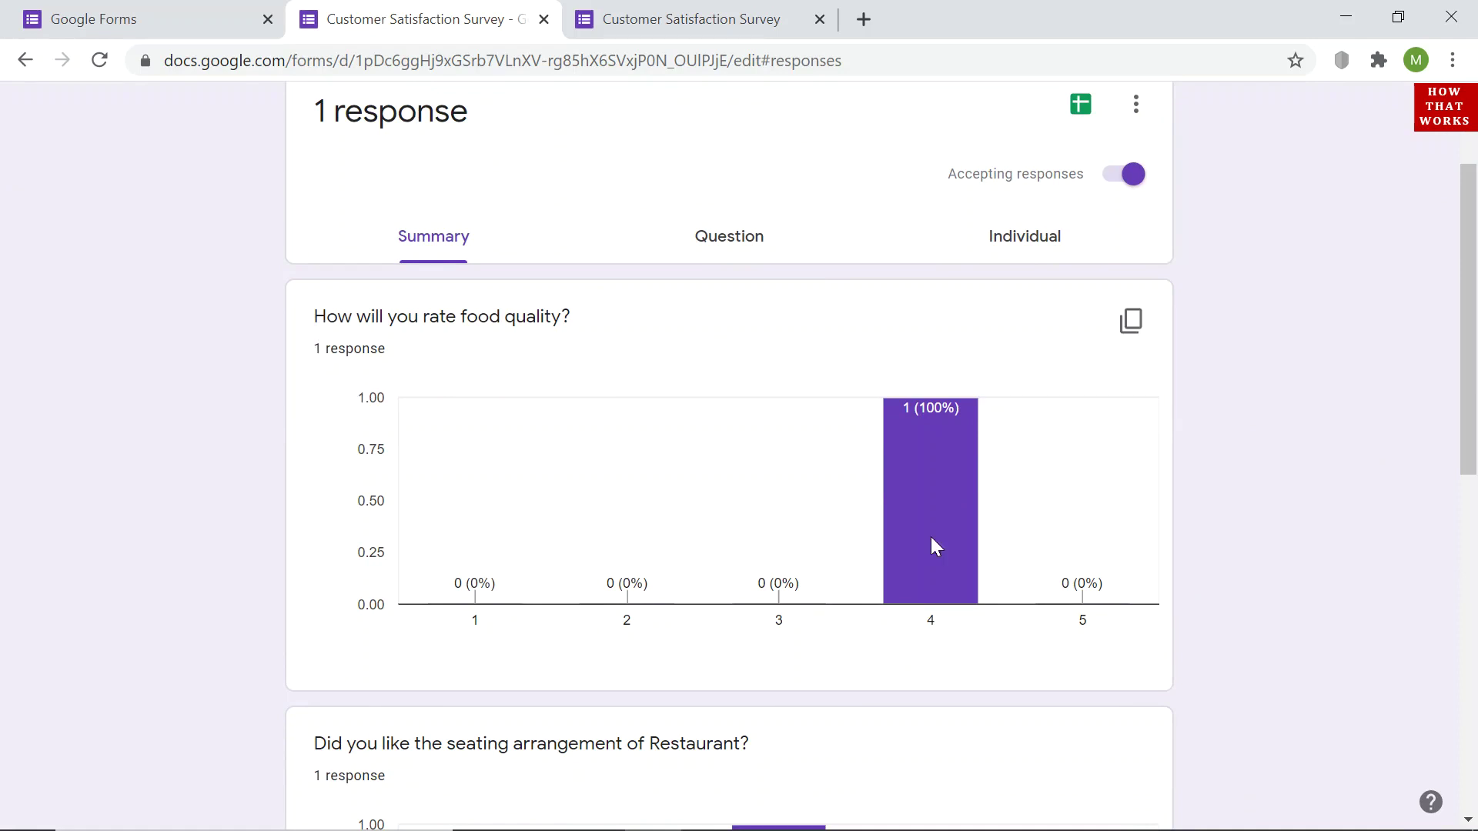
{"action": "mouse_move", "coordinate": [958, 543]}
{"action": "mouse_move", "coordinate": [977, 492]}
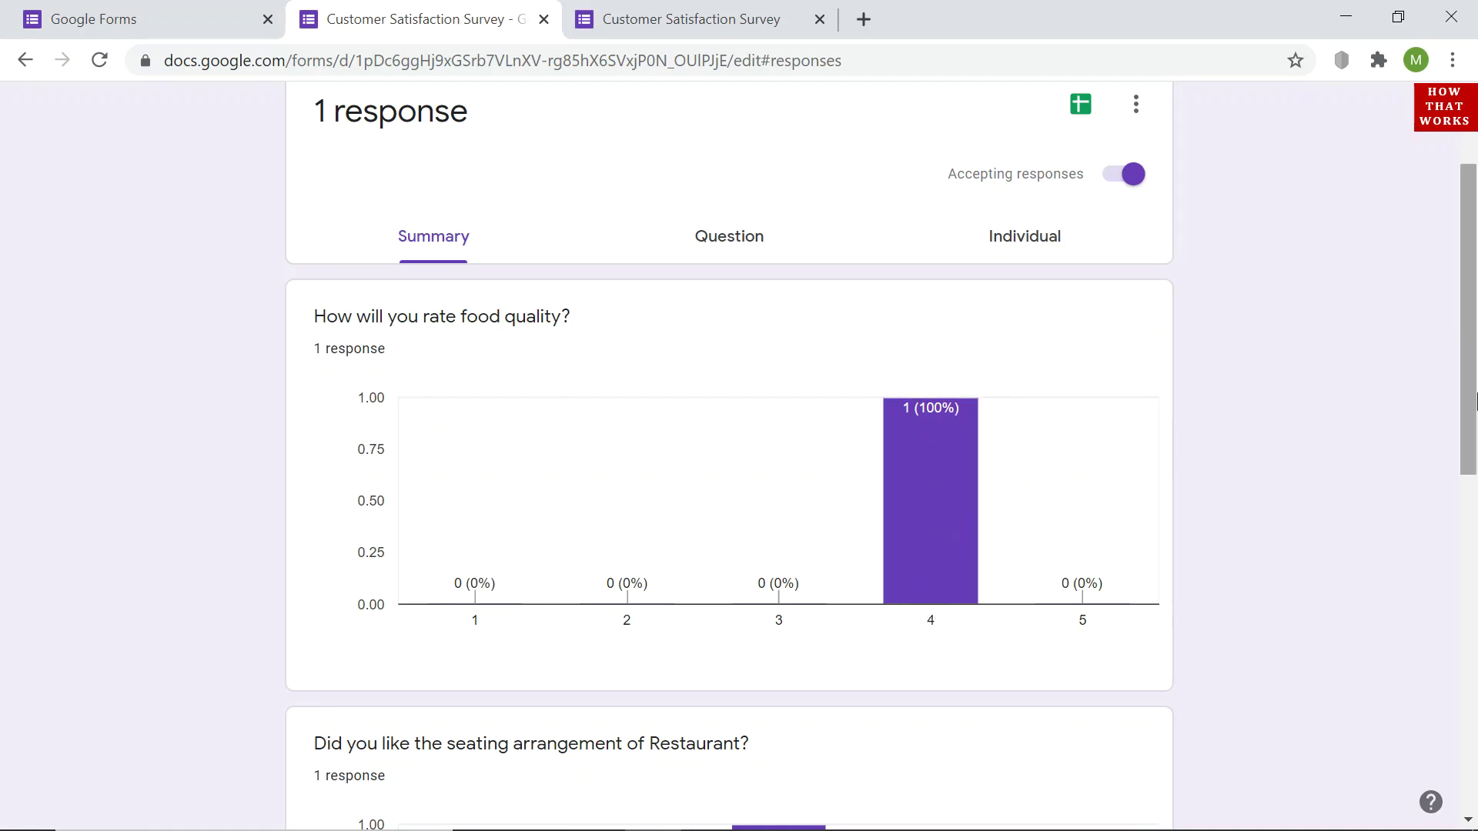
{"action": "left_click_drag", "start_coordinate": [1472, 405], "coordinate": [1473, 545]}
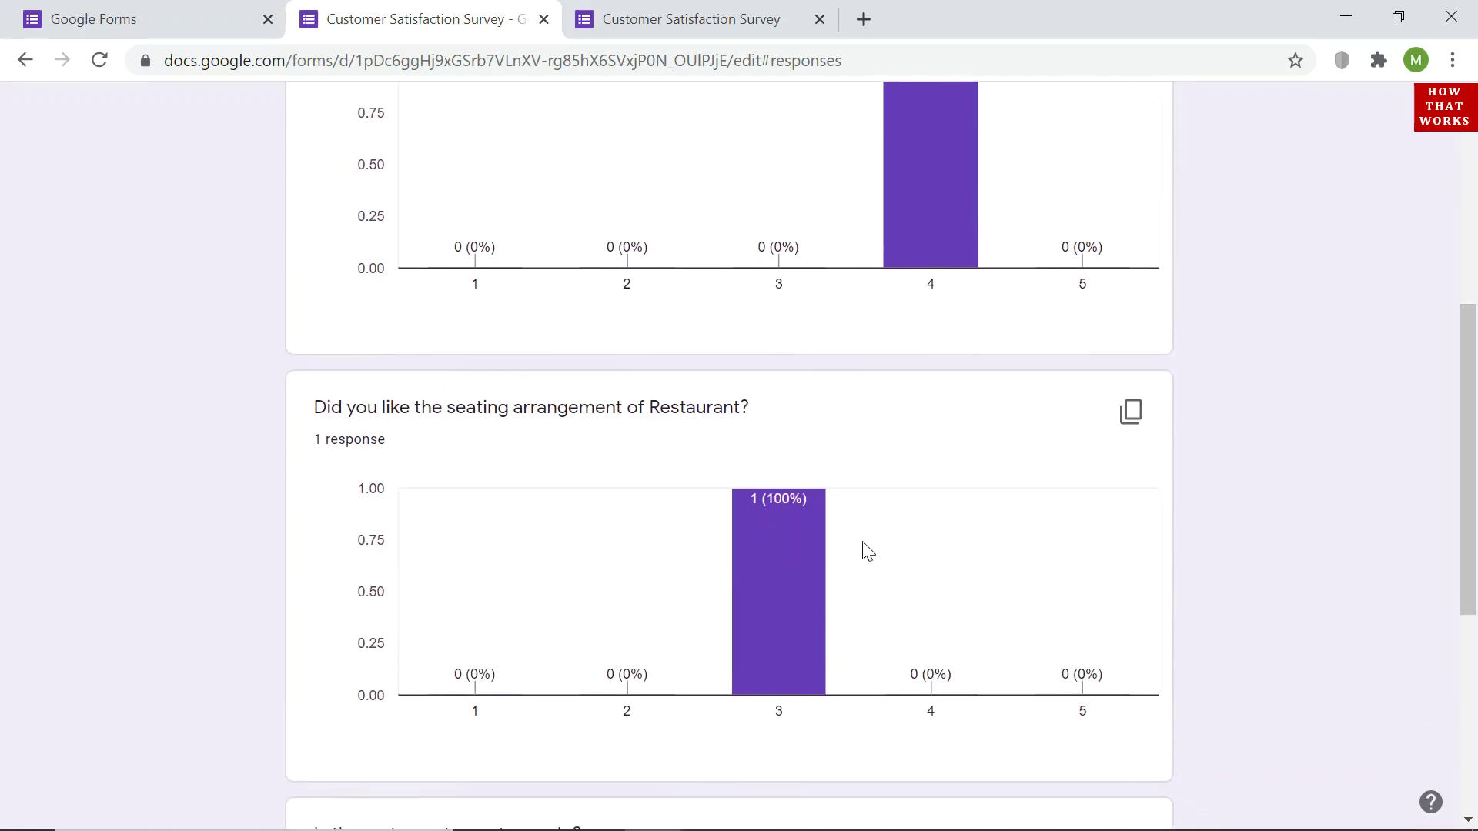
{"action": "scroll", "coordinate": [864, 553], "scroll_direction": "down", "scroll_amount": 5}
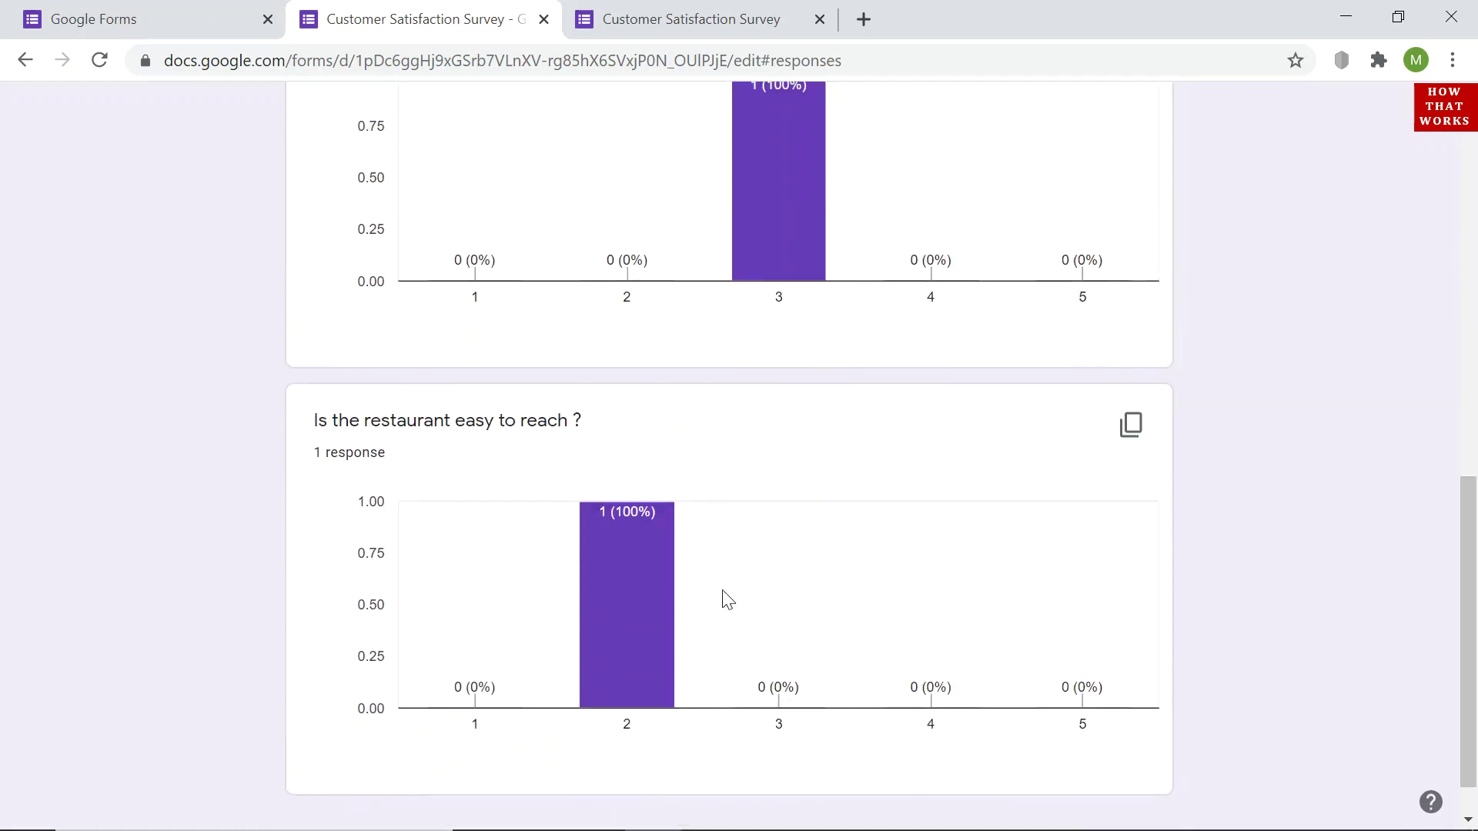
{"action": "left_click_drag", "start_coordinate": [1475, 539], "coordinate": [1474, 181]}
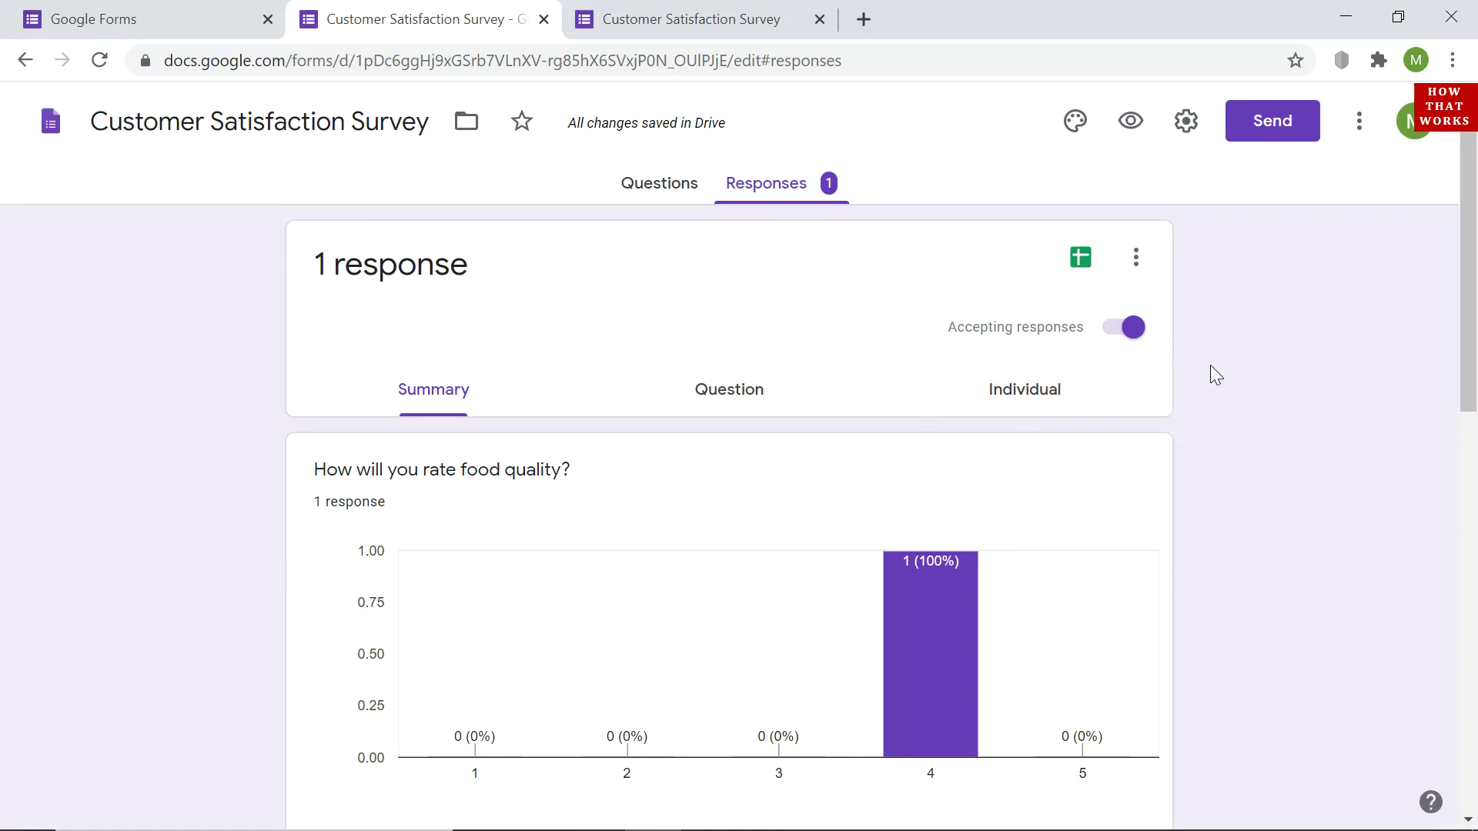
Stop the form from accepting responses and turn accepting responses back on.
{"action": "left_click", "coordinate": [1132, 331]}
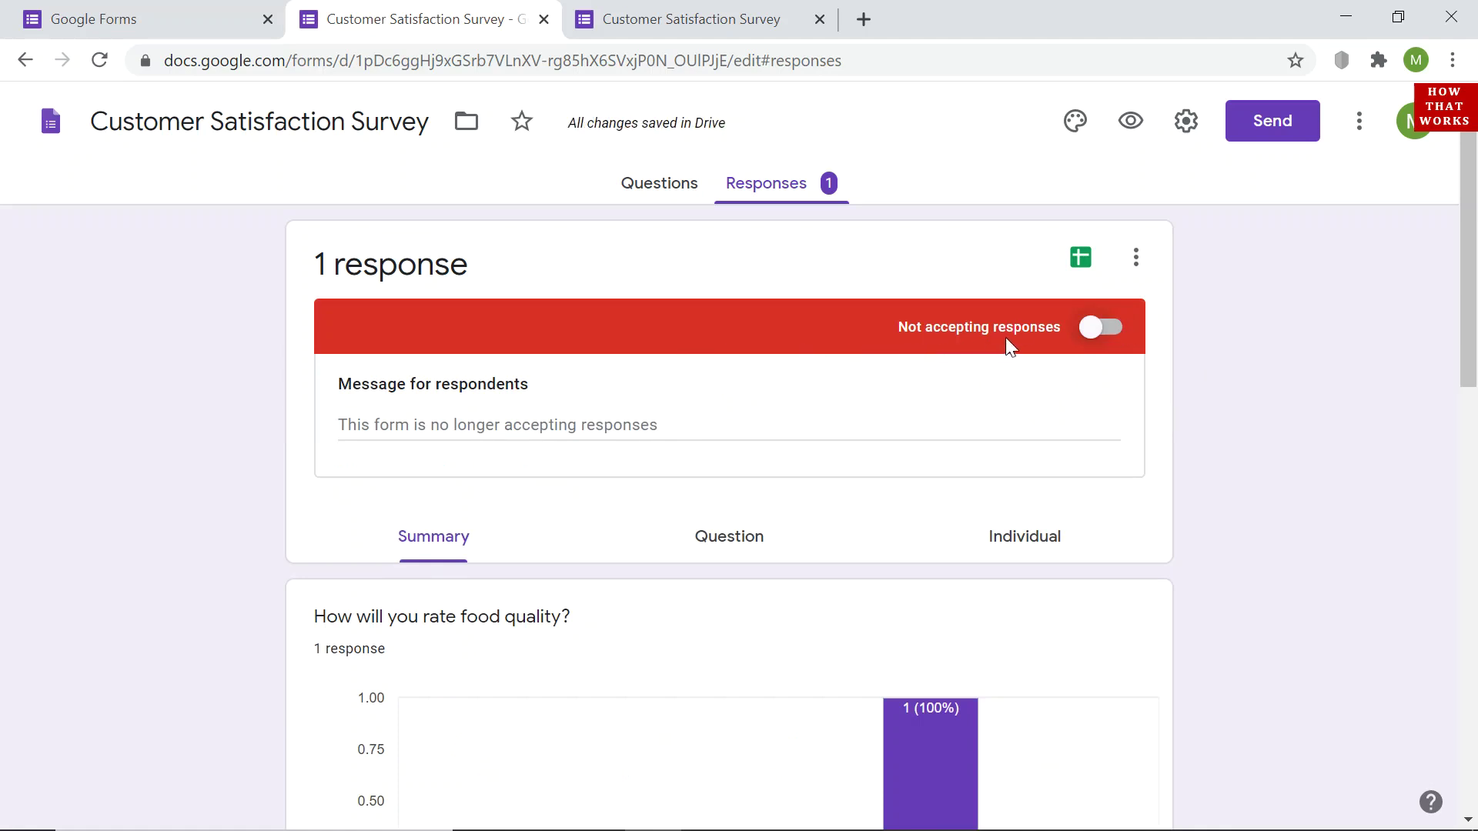
{"action": "left_click", "coordinate": [1097, 329]}
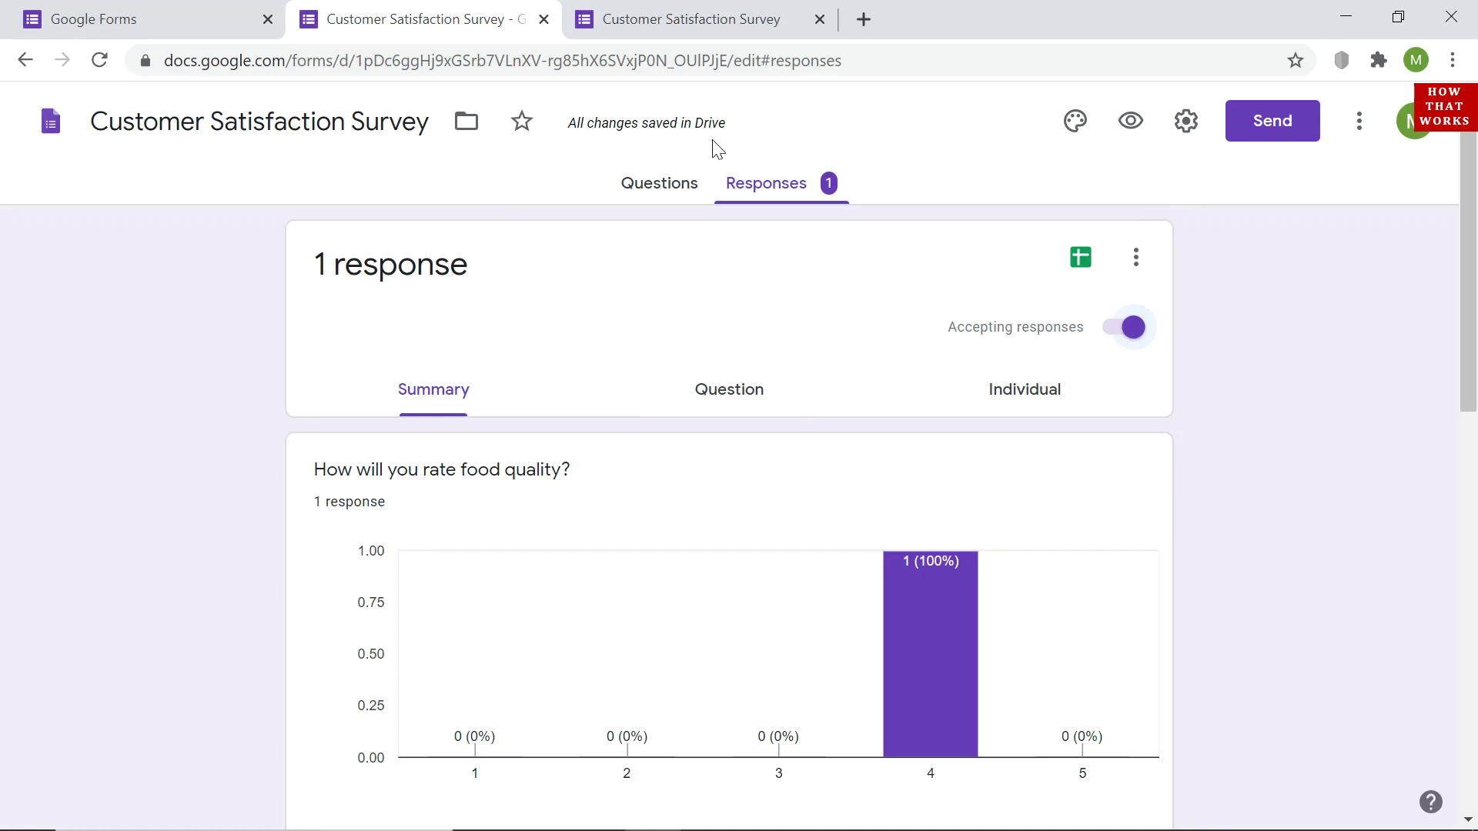
Open the form's sending options and copy its share link with Shorten URL enabled.
{"action": "left_click", "coordinate": [1278, 127]}
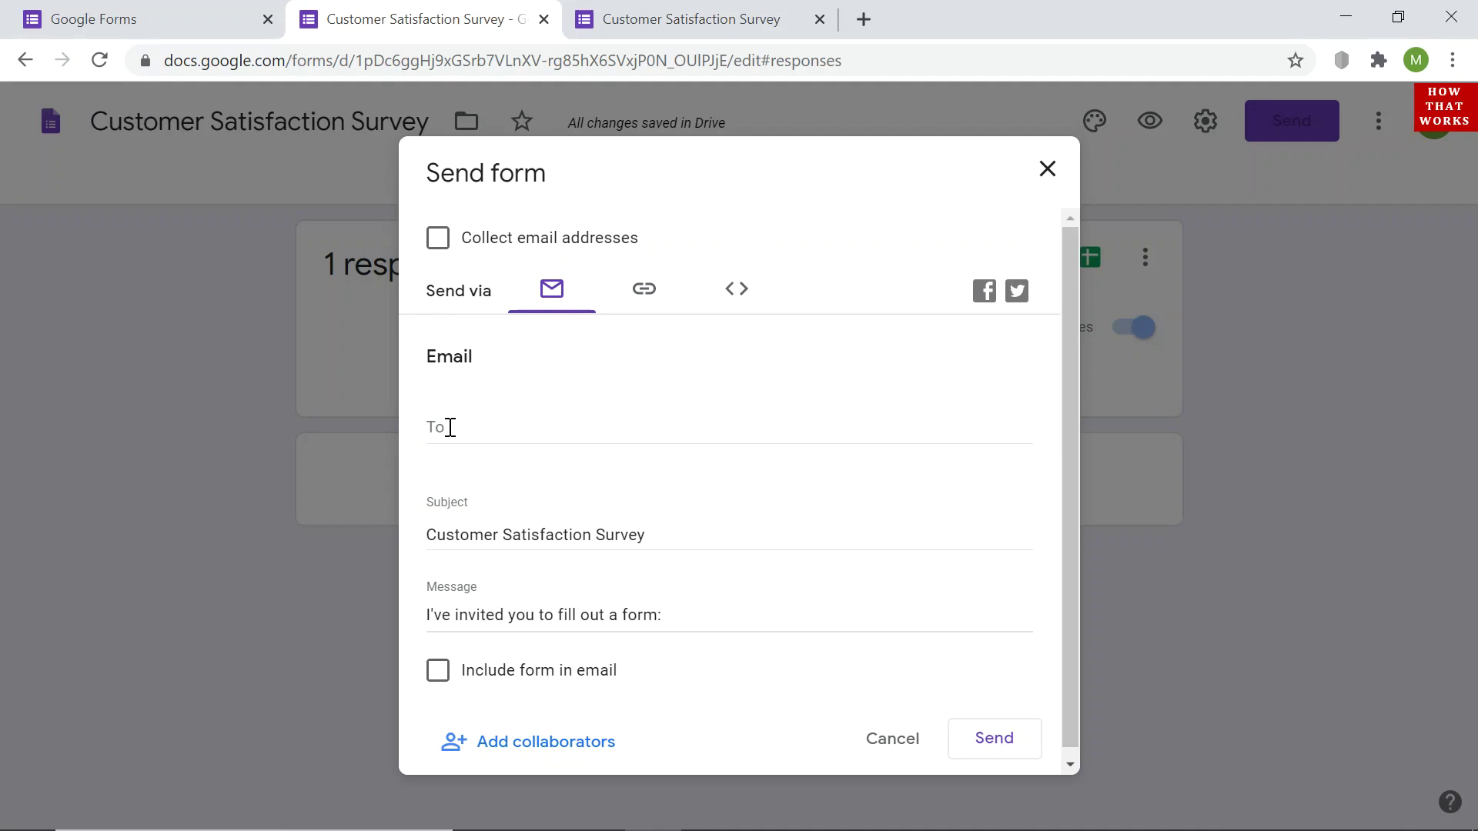
{"action": "left_click", "coordinate": [483, 433]}
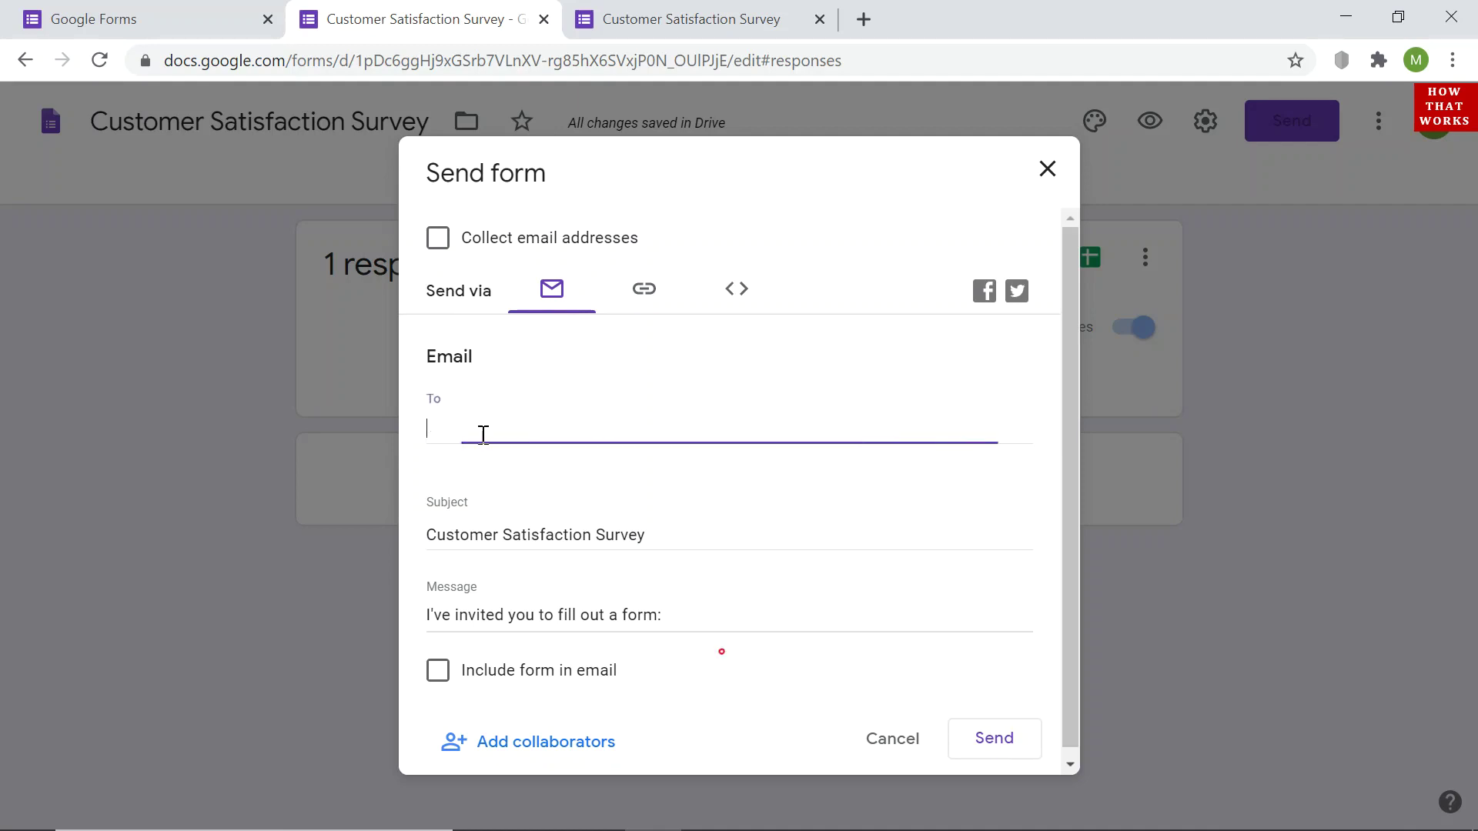
{"action": "left_click", "coordinate": [647, 295]}
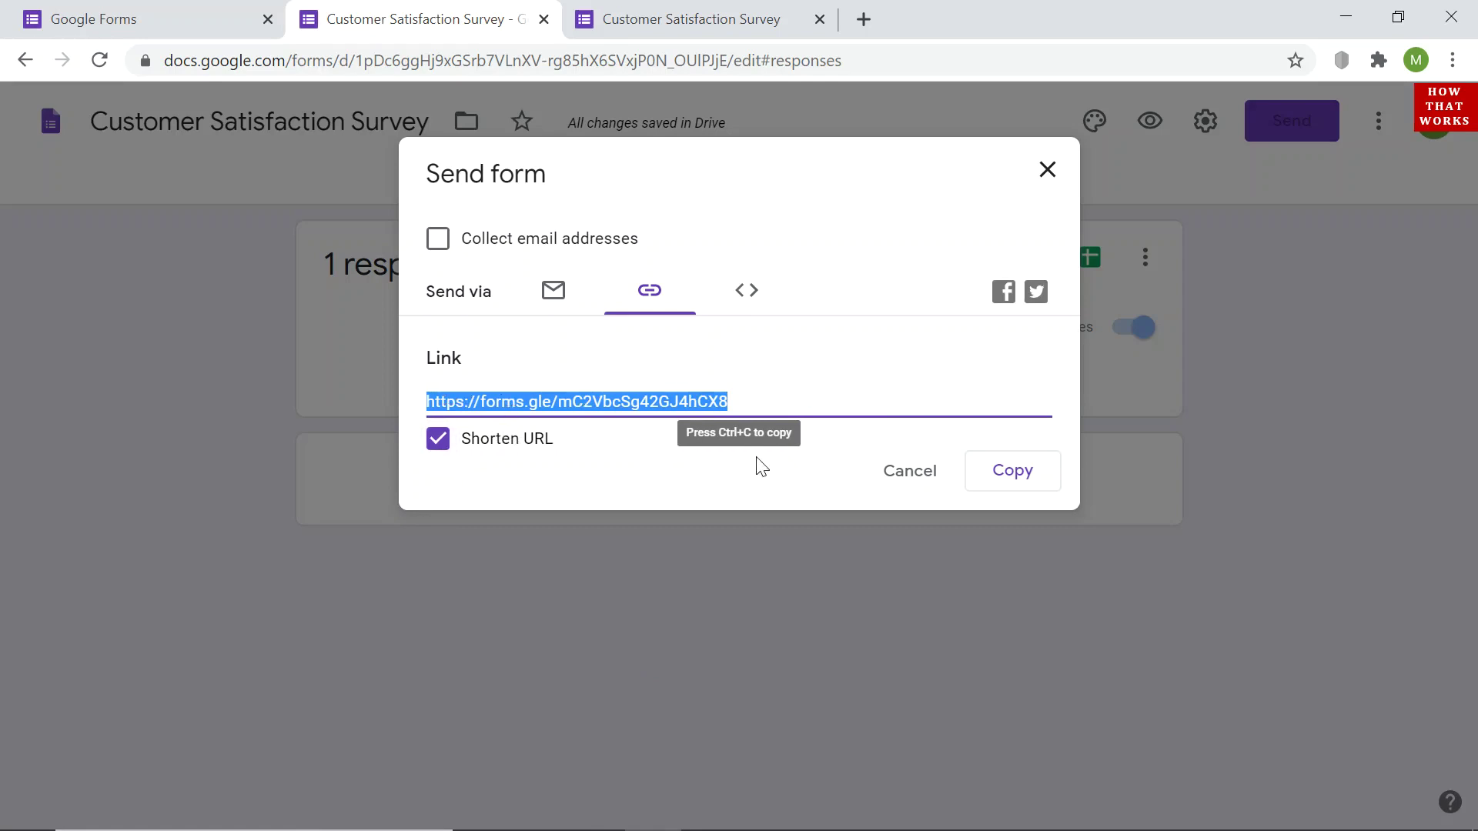
{"action": "left_click", "coordinate": [976, 489]}
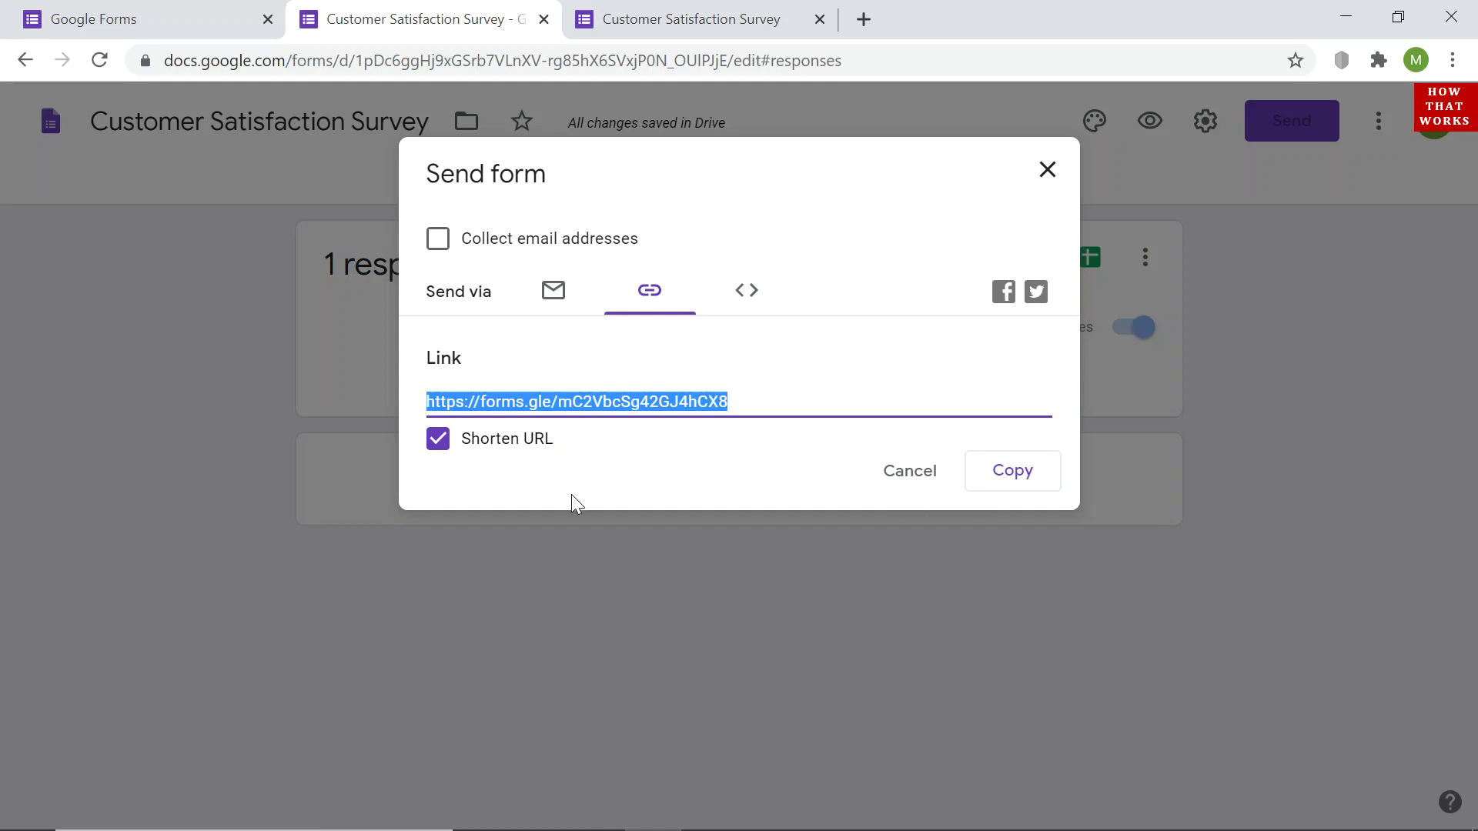
Switch to Notepad, paste the copied form link into a blank document and maximize the window.
{"action": "key", "text": "super+r"}
{"action": "type", "text": "notepad"}
{"action": "key", "text": "Return"}
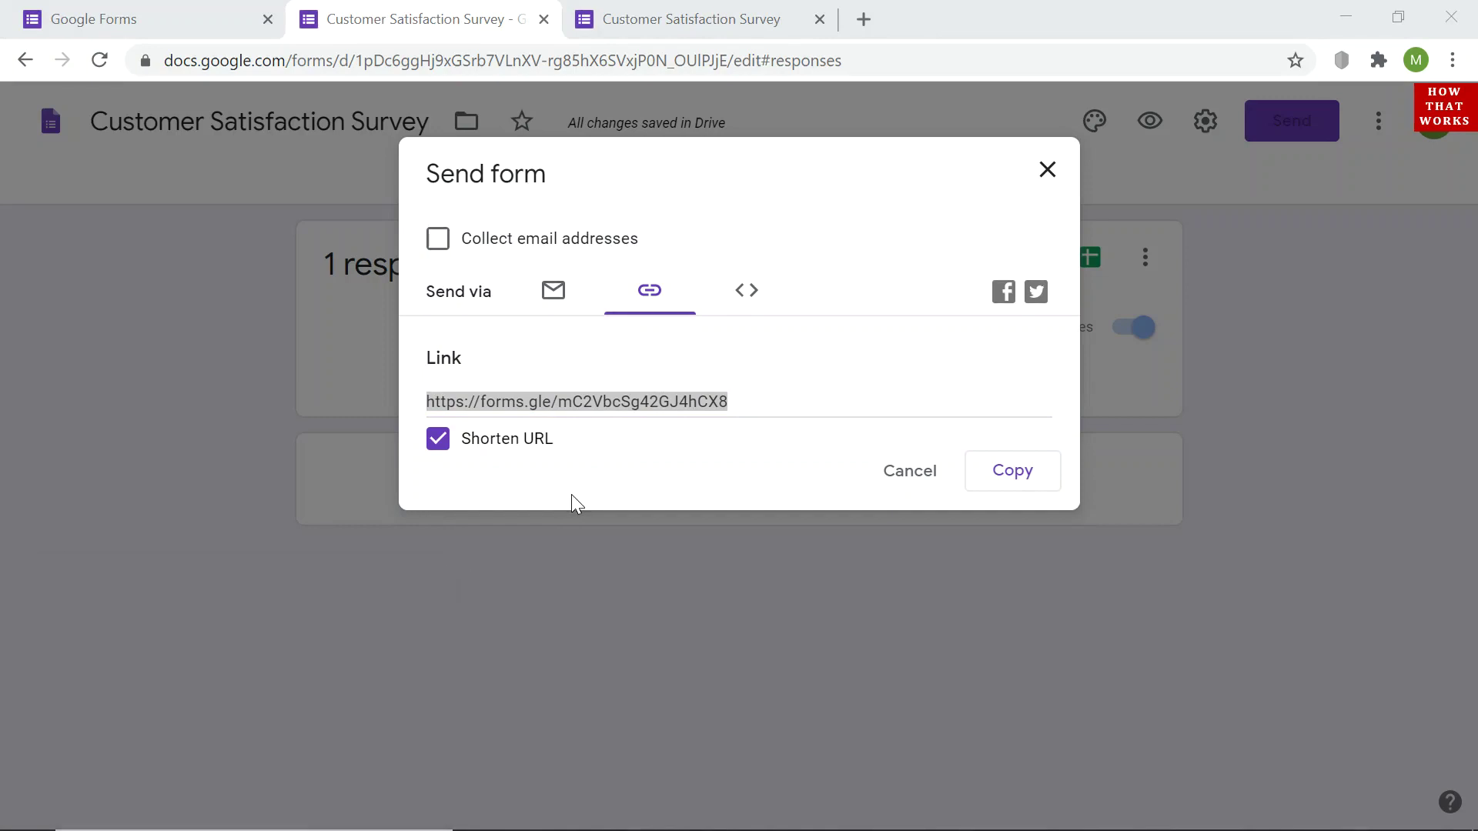
{"action": "key", "text": "ctrl+v"}
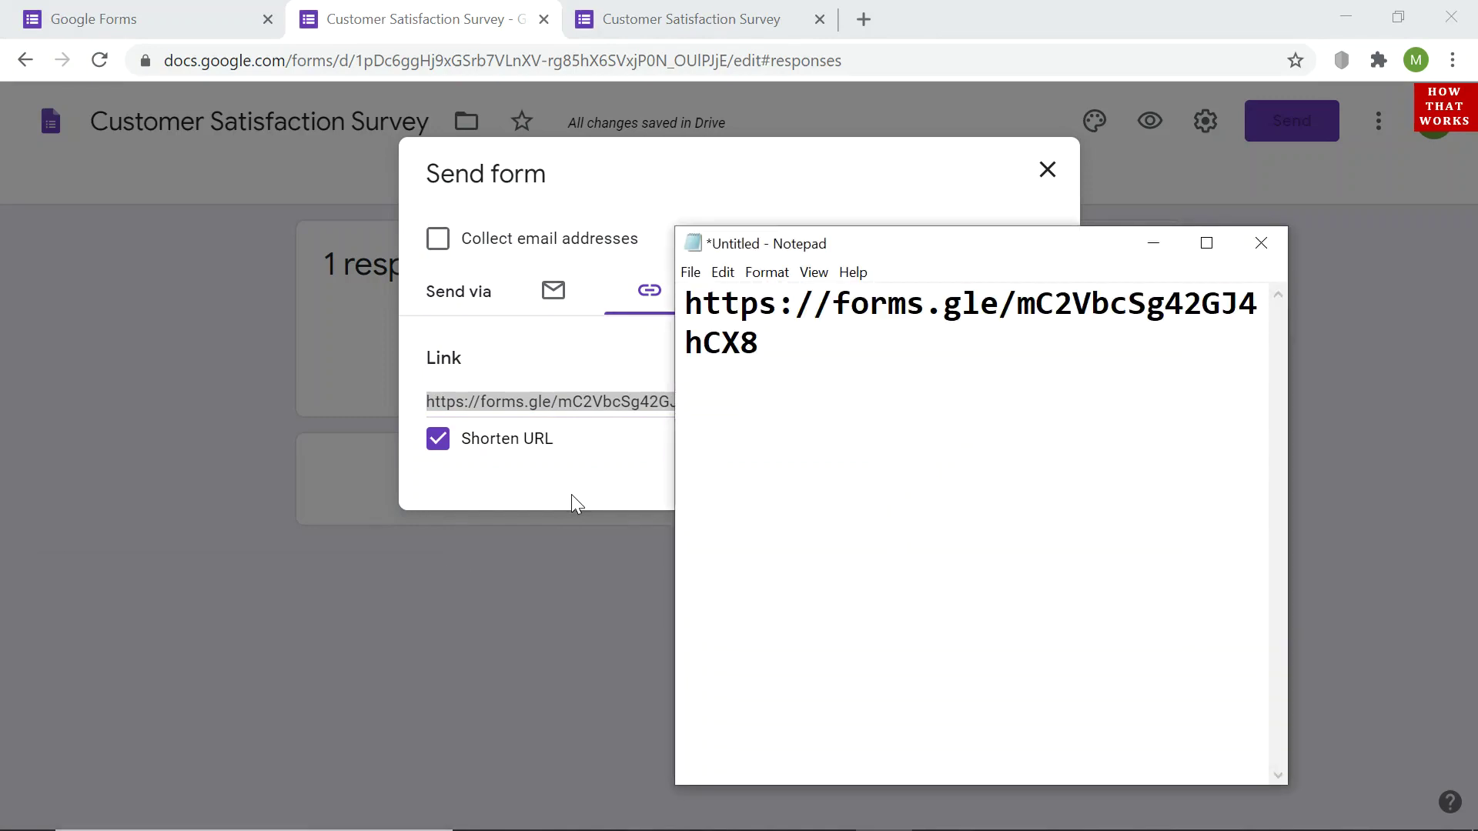
{"action": "left_click", "coordinate": [1205, 245]}
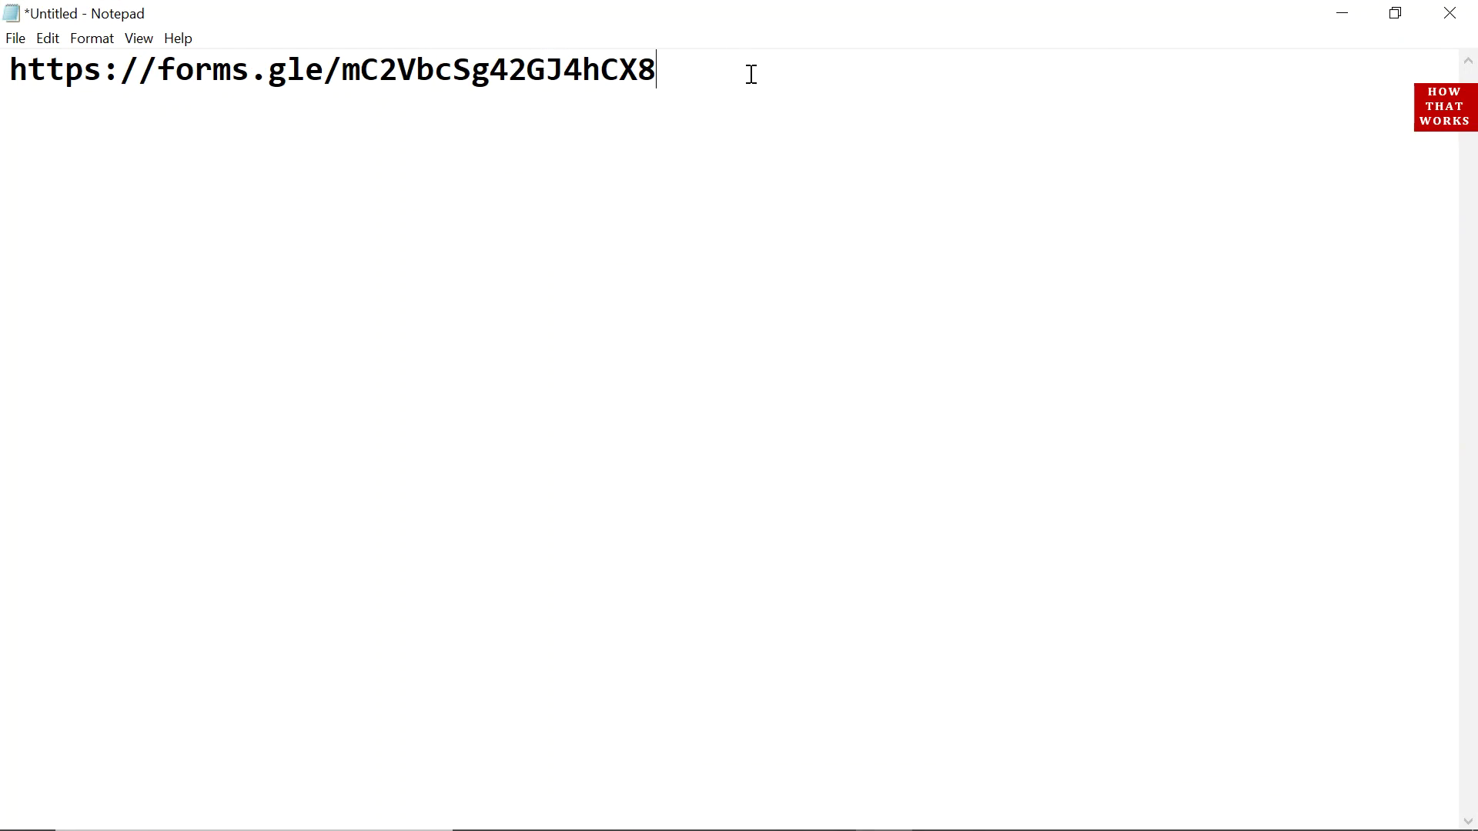
Switch from Notepad back to Google Forms and show the form's Embed HTML sending option.
{"action": "left_click", "coordinate": [1349, 22]}
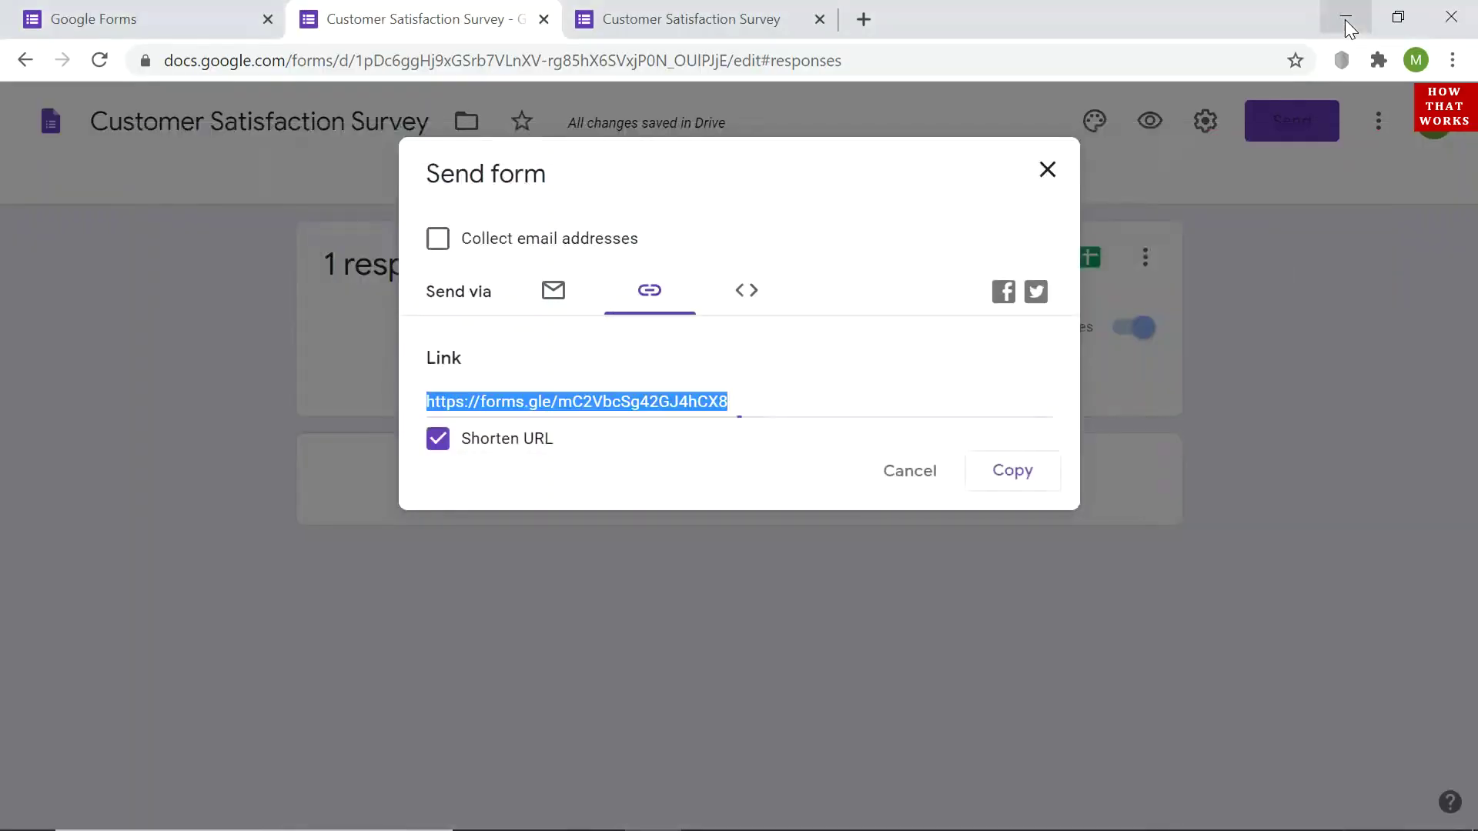
{"action": "left_click", "coordinate": [748, 298]}
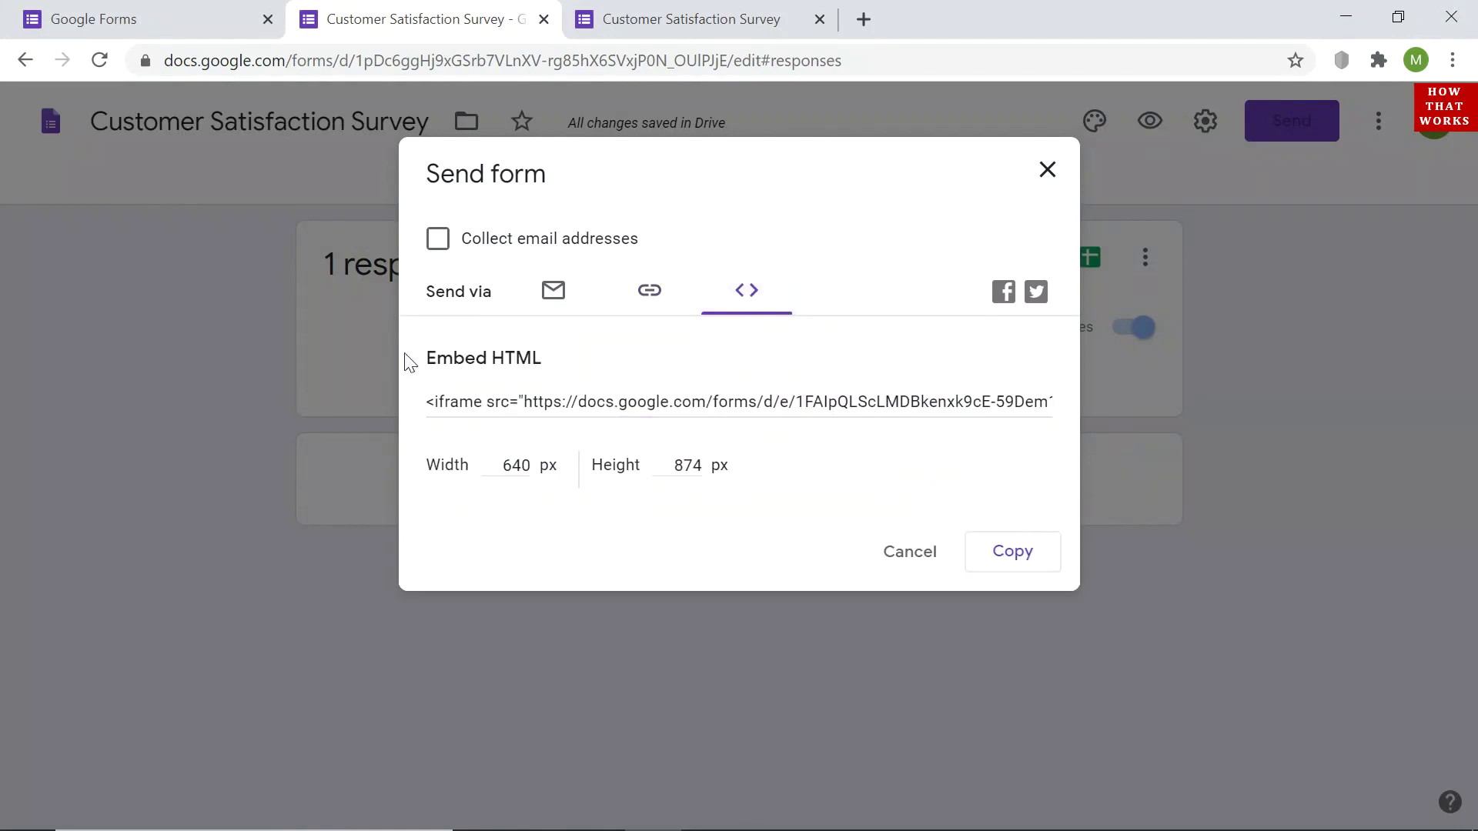
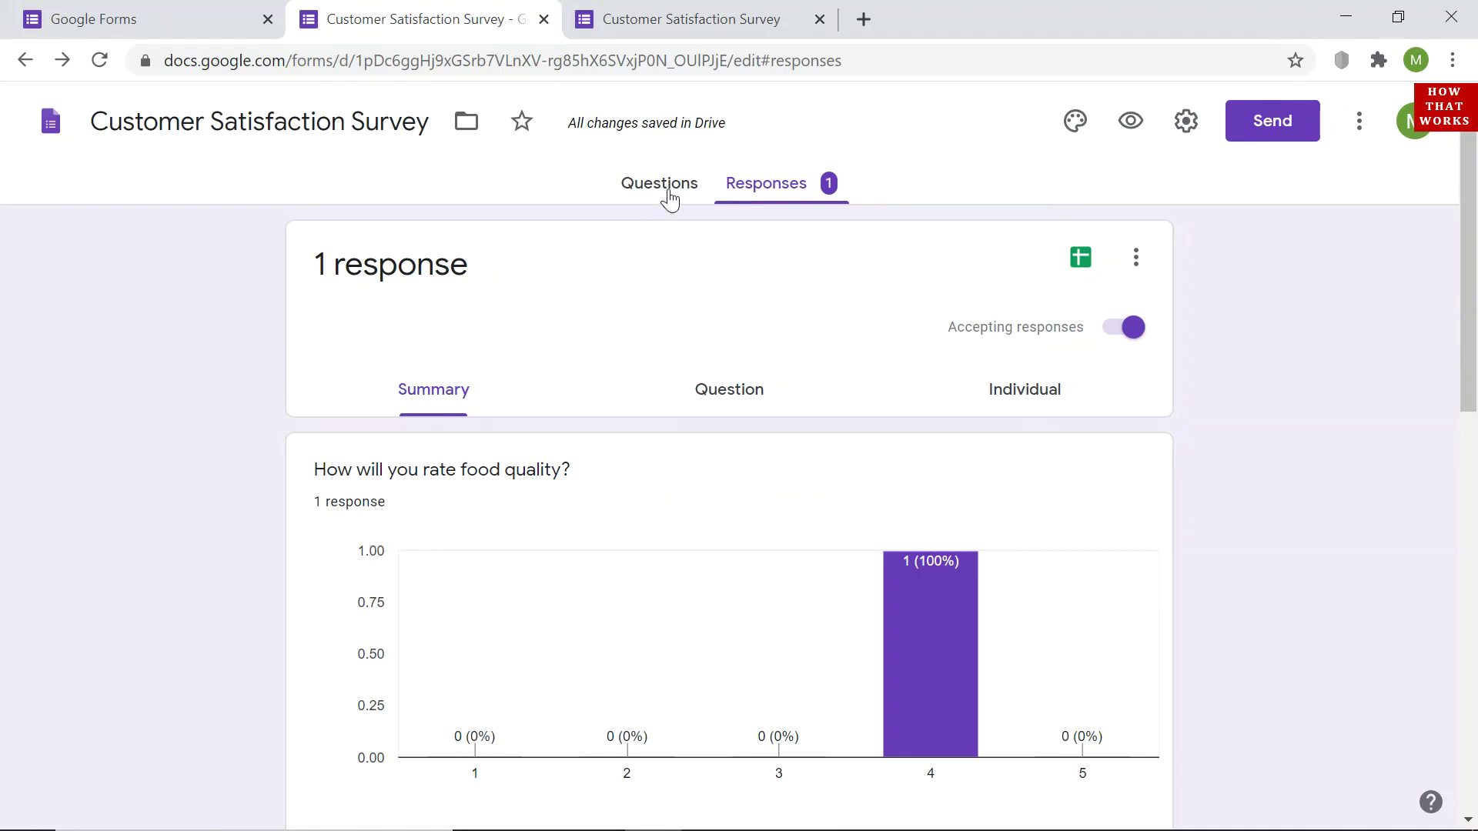
Try red-orange, teal, green and cyan theme colors on the survey's questions page, restore the purple theme and close the theme options.
{"action": "left_click", "coordinate": [669, 196]}
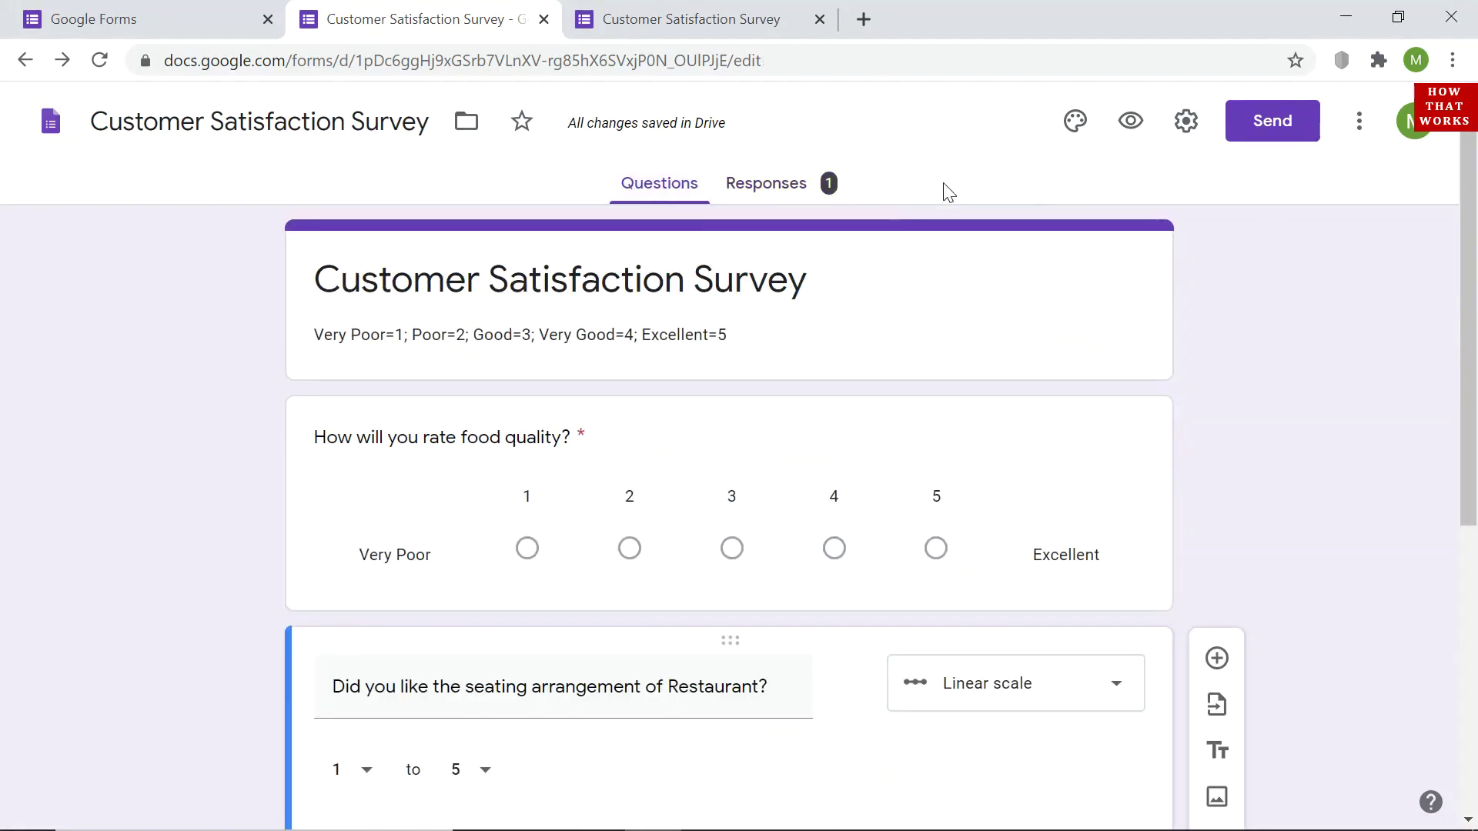
{"action": "left_click", "coordinate": [1075, 123]}
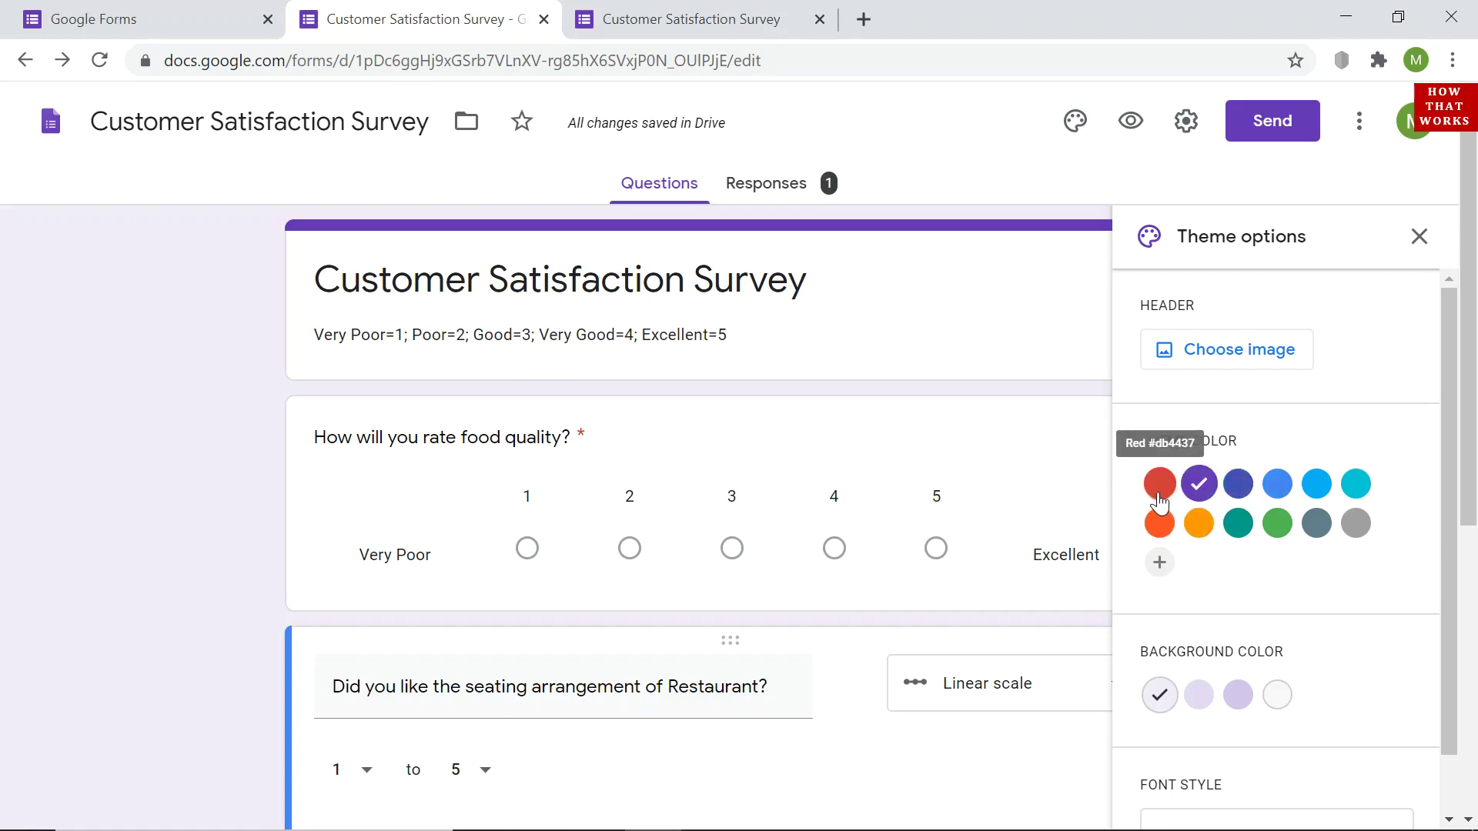
{"action": "left_click", "coordinate": [1161, 525]}
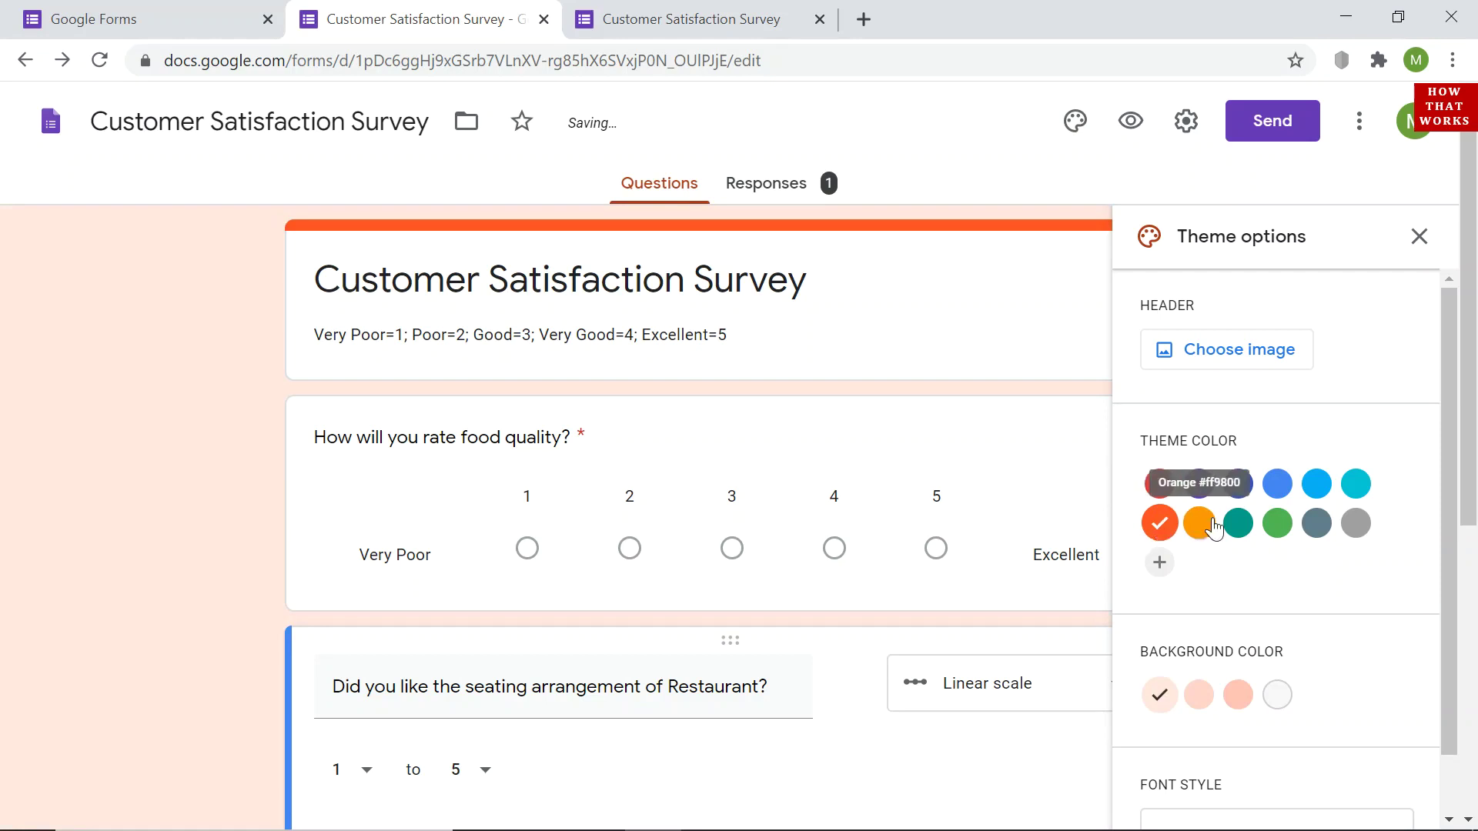
{"action": "left_click", "coordinate": [1236, 526]}
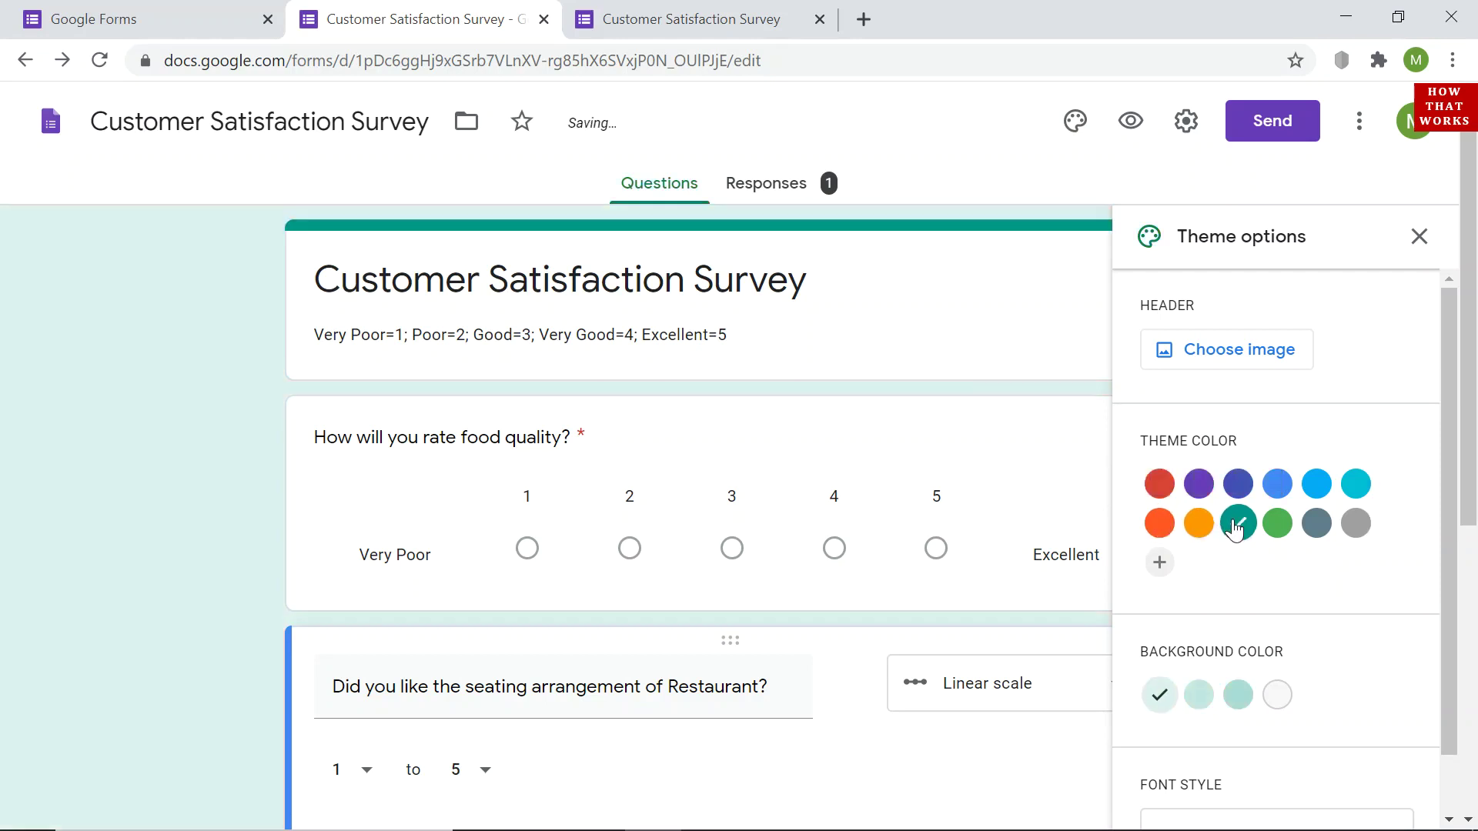
{"action": "left_click", "coordinate": [1277, 525]}
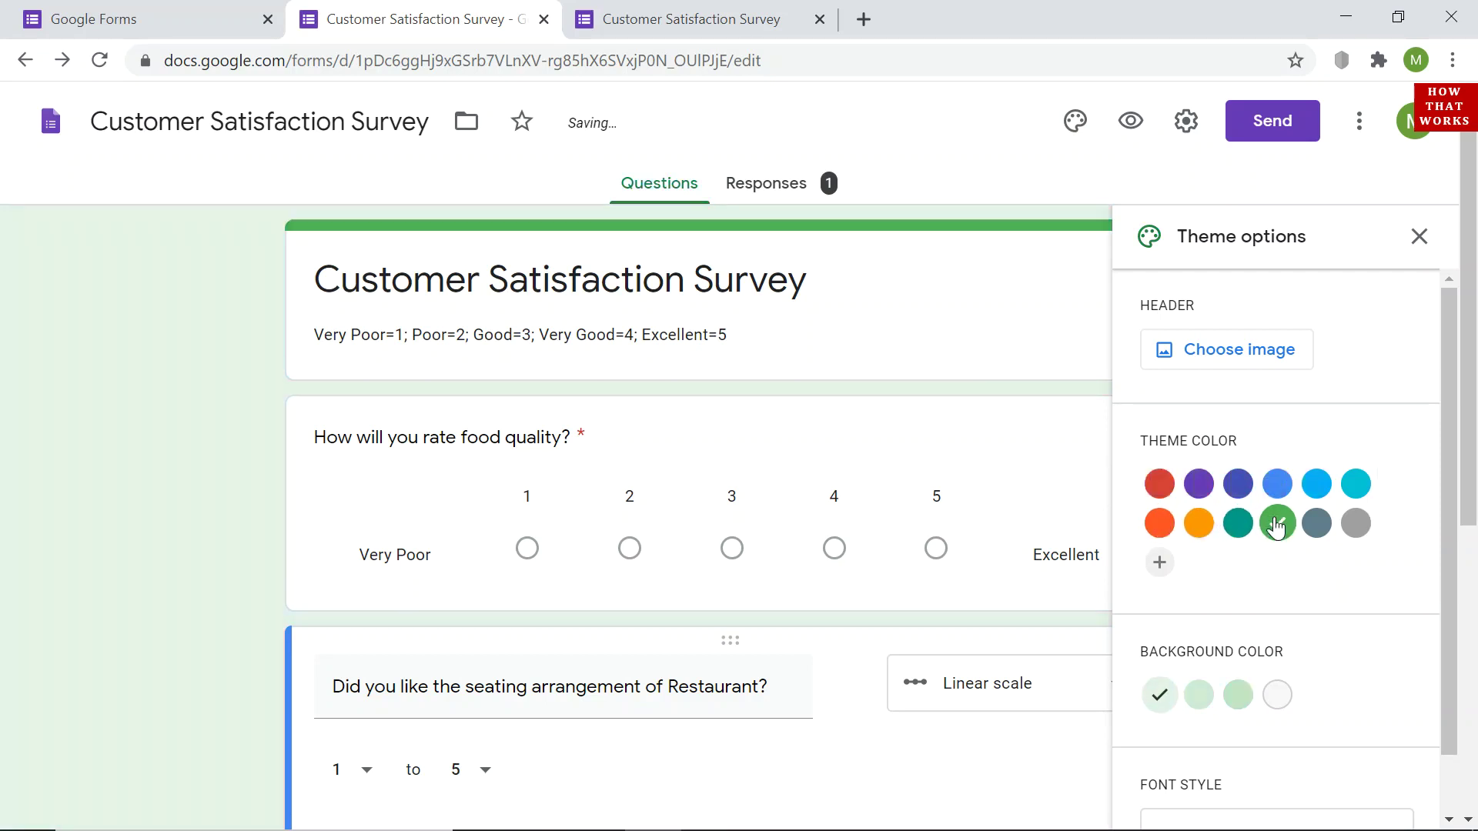
{"action": "left_click", "coordinate": [1355, 485]}
{"action": "left_click", "coordinate": [1200, 485]}
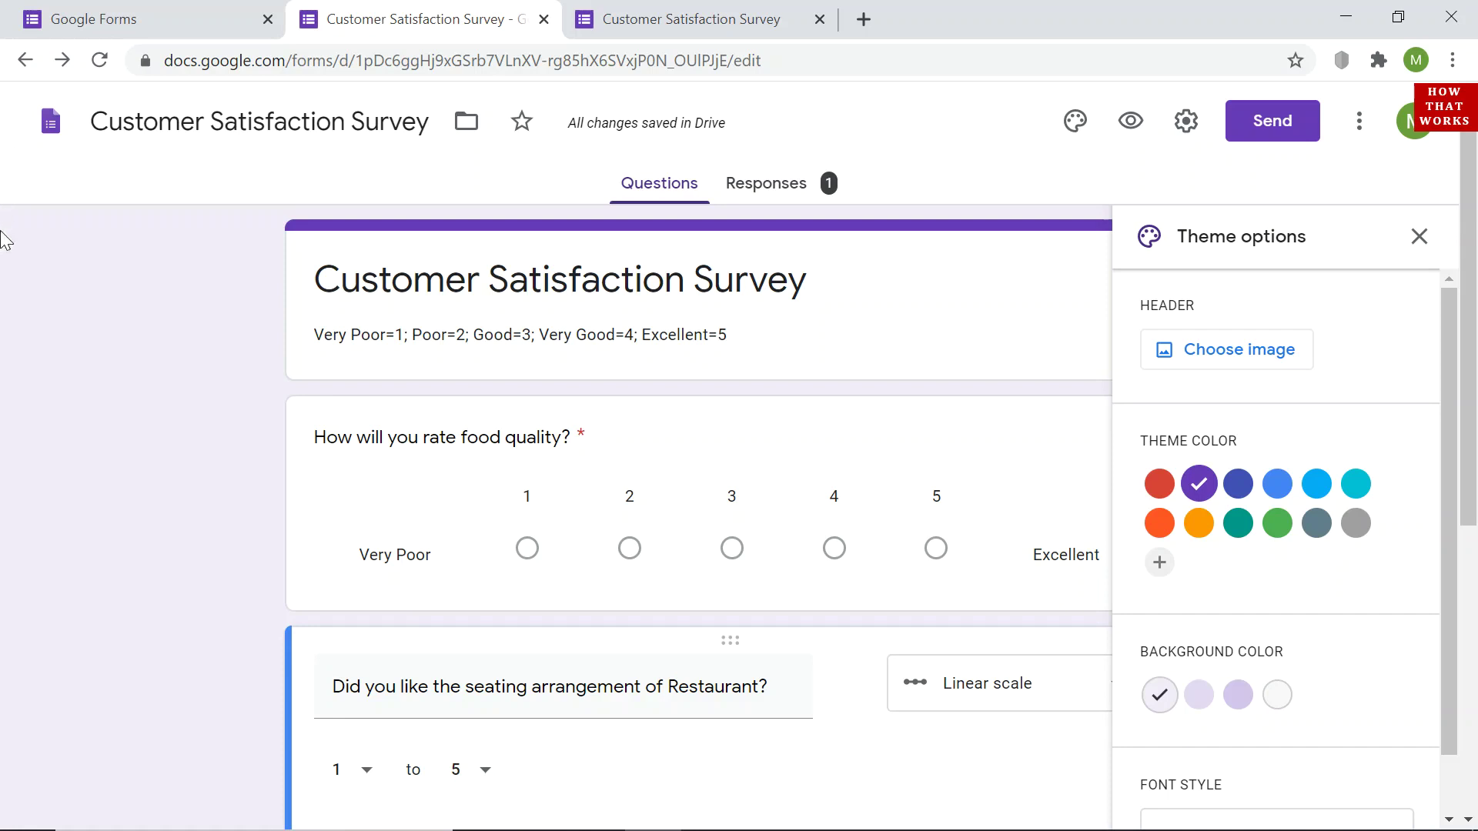
{"action": "left_click", "coordinate": [1398, 239]}
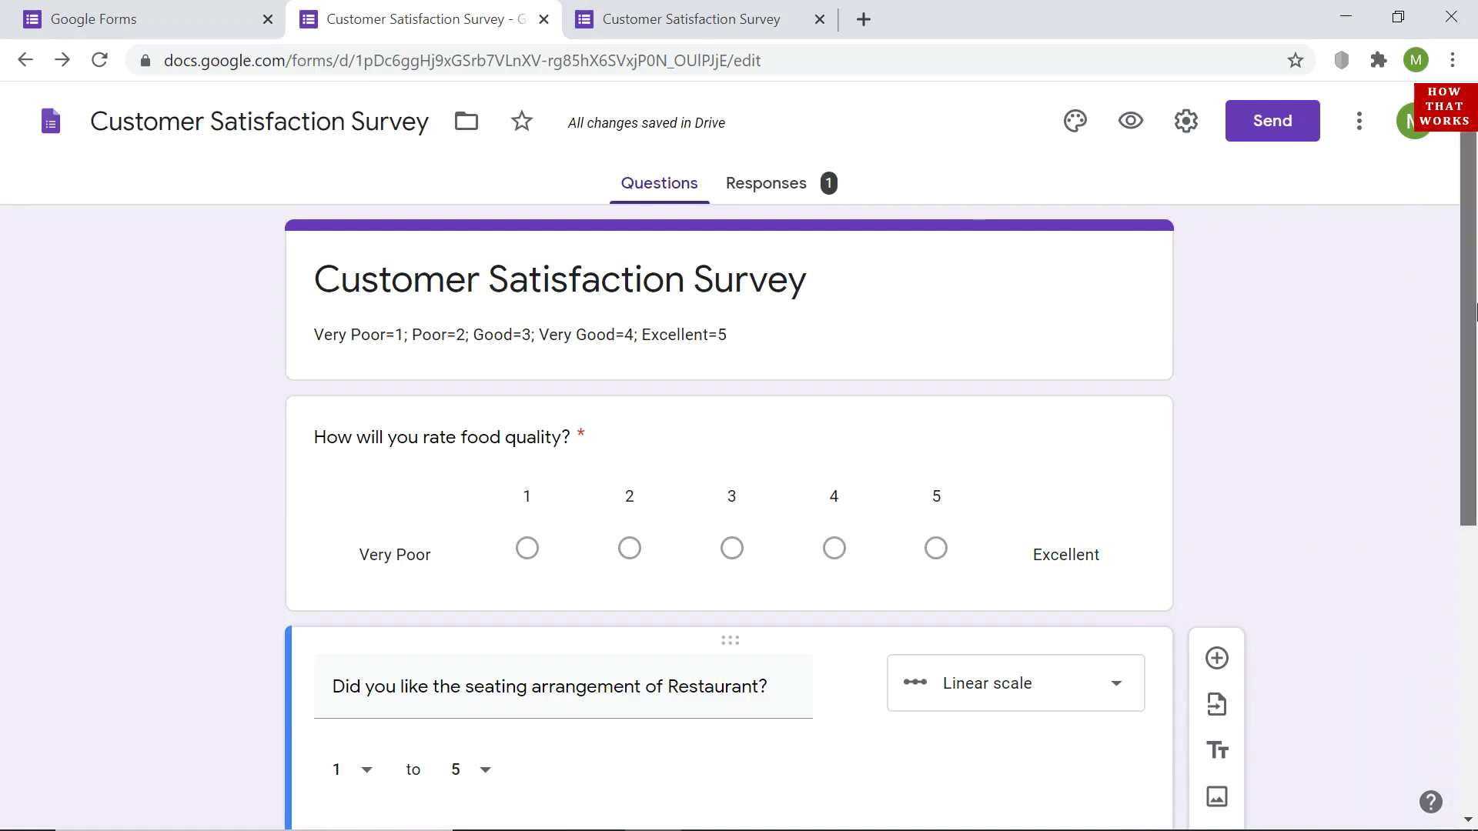
{"action": "left_click_drag", "start_coordinate": [1469, 339], "coordinate": [1476, 489]}
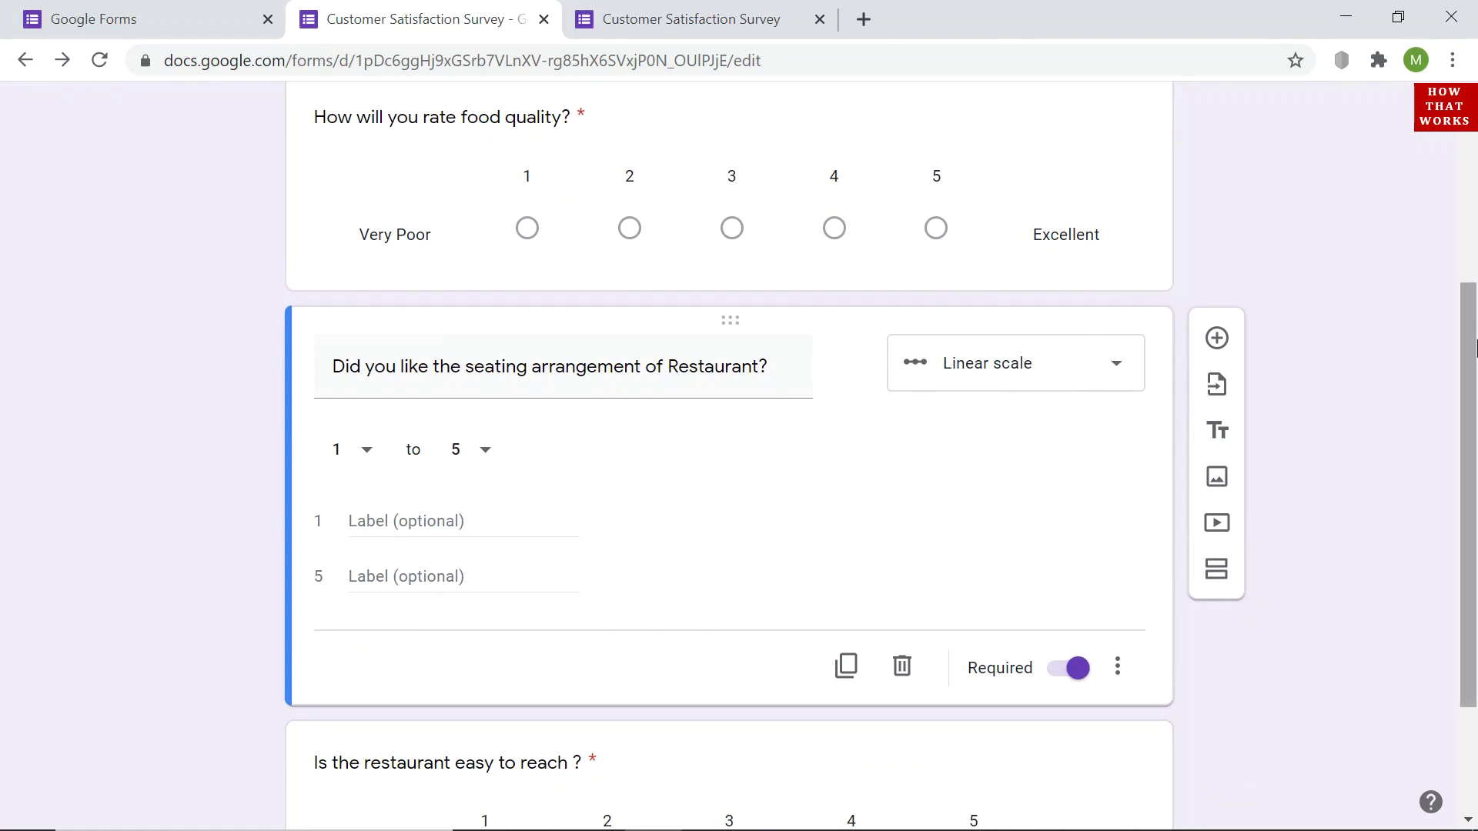
{"action": "left_click_drag", "start_coordinate": [1472, 396], "coordinate": [1473, 246]}
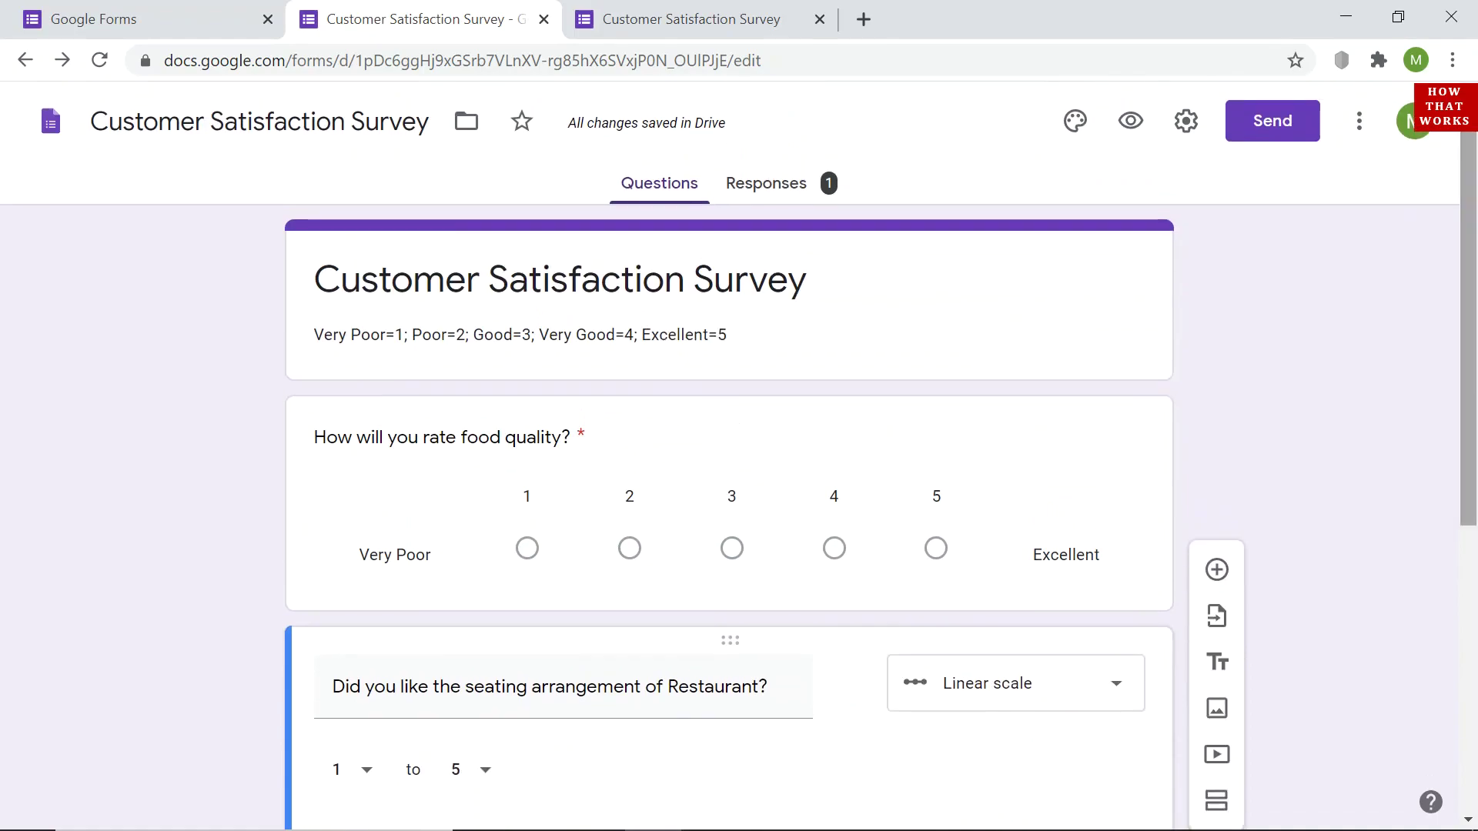